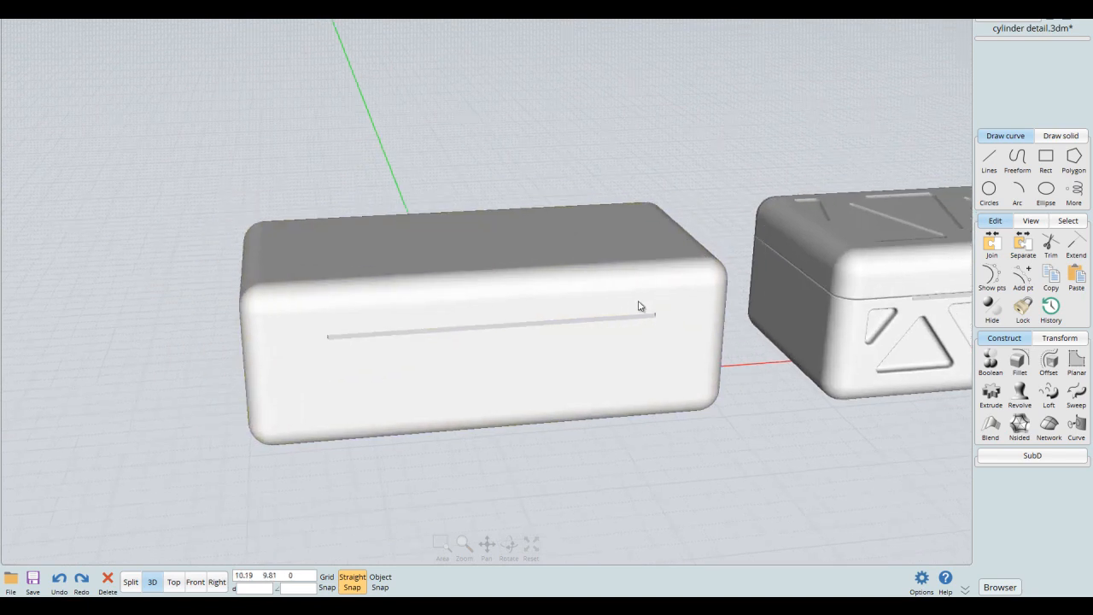
- Examine the plain box from several angles, including its lid seam and the narrow recess along the front
middle_click_drag(704, 305, 654, 325)
scroll(653, 334, "up", 2)
mouse_move(651, 359)
right_mouse_down()
mouse_move(635, 323)
mouse_move(646, 319)
mouse_move(652, 361)
mouse_move(657, 350)
right_mouse_up()
scroll(657, 350, "up", 2)
middle_click_drag(668, 346, 700, 308)
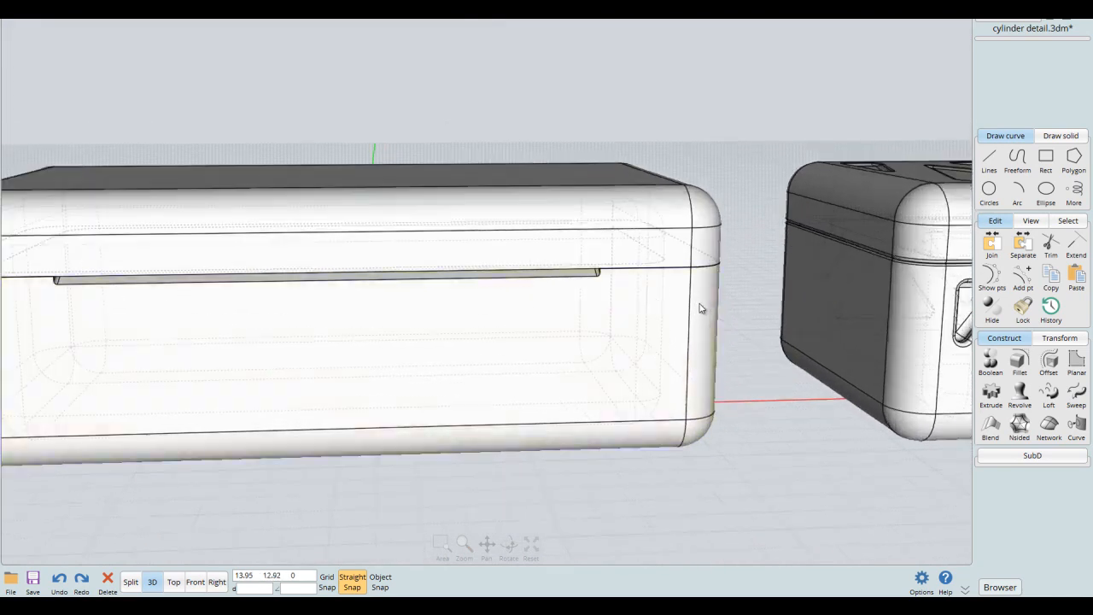
mouse_move(714, 333)
right_mouse_down()
mouse_move(697, 365)
mouse_move(684, 319)
mouse_move(707, 313)
right_mouse_up()
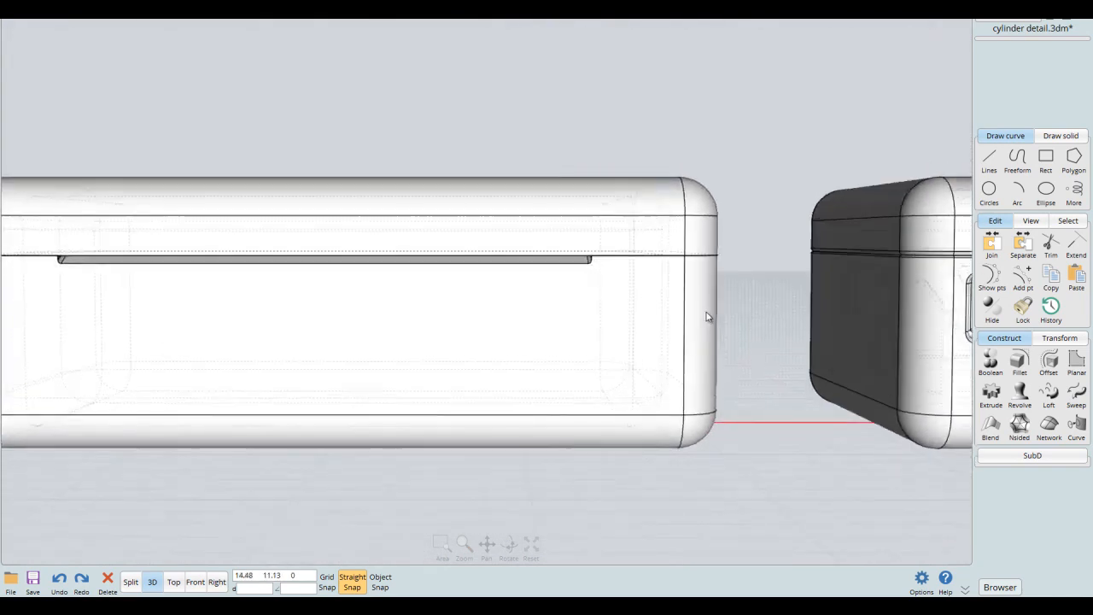
middle_click_drag(707, 313, 730, 311)
scroll(730, 310, "down", 2)
mouse_move(730, 315)
right_mouse_down()
mouse_move(744, 334)
mouse_move(709, 285)
mouse_move(720, 322)
right_mouse_up()
scroll(694, 261, "down", 3)
middle_click_drag(695, 261, 671, 279)
scroll(665, 276, "up", 2)
right_click_drag(692, 249, 715, 264)
- Copy the plain two-part box to the far side of the triangle-patterned box
scroll(711, 275, "down", 2)
left_click_drag(724, 229, 656, 307)
scroll(662, 303, "down", 2)
middle_click_drag(666, 298, 588, 308)
right_click_drag(588, 307, 586, 293)
scroll(586, 292, "down", 3)
middle_click_drag(588, 291, 446, 287)
left_click_drag(269, 341, 750, 333)
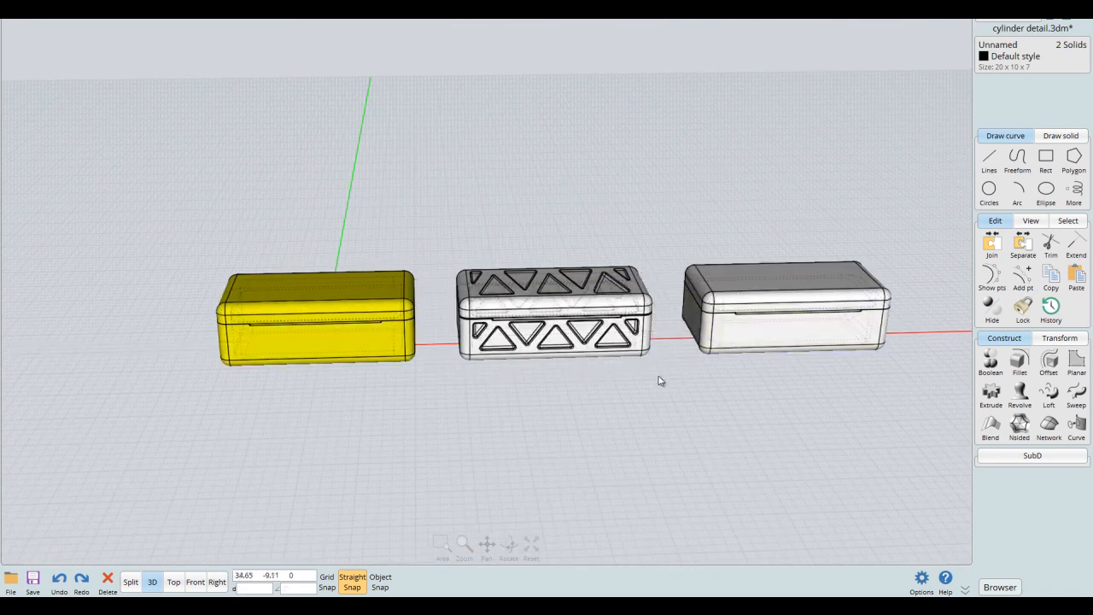
middle_click_drag(444, 340, 688, 369)
scroll(688, 370, "up", 2)
- Select the eight outer side faces of the box's base, four walls and four rounded corners, and duplicate them in place
left_click(588, 461)
left_click(614, 360)
scroll(617, 360, "up", 4)
right_click_drag(623, 358, 672, 288)
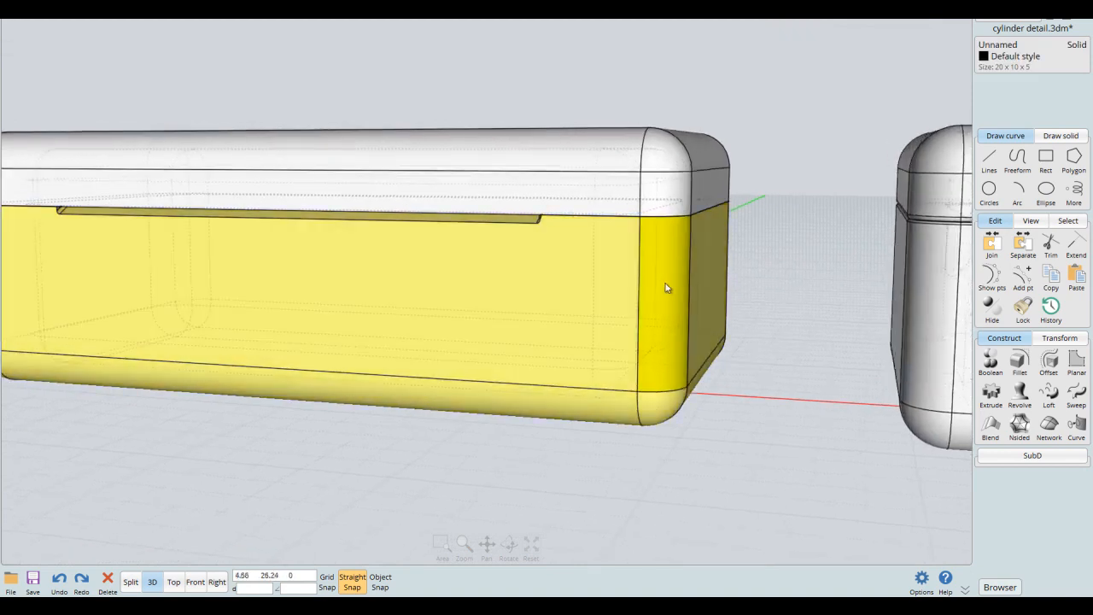
left_click(665, 284)
left_click(480, 296)
right_click_drag(479, 296, 792, 310)
middle_click_drag(791, 310, 485, 287)
right_click_drag(484, 288, 586, 334)
left_click(592, 338)
left_click(494, 312)
right_click_drag(493, 313, 565, 299)
left_click(564, 299)
left_click(307, 262)
right_click_drag(308, 262, 593, 324)
middle_click_drag(592, 324, 624, 235)
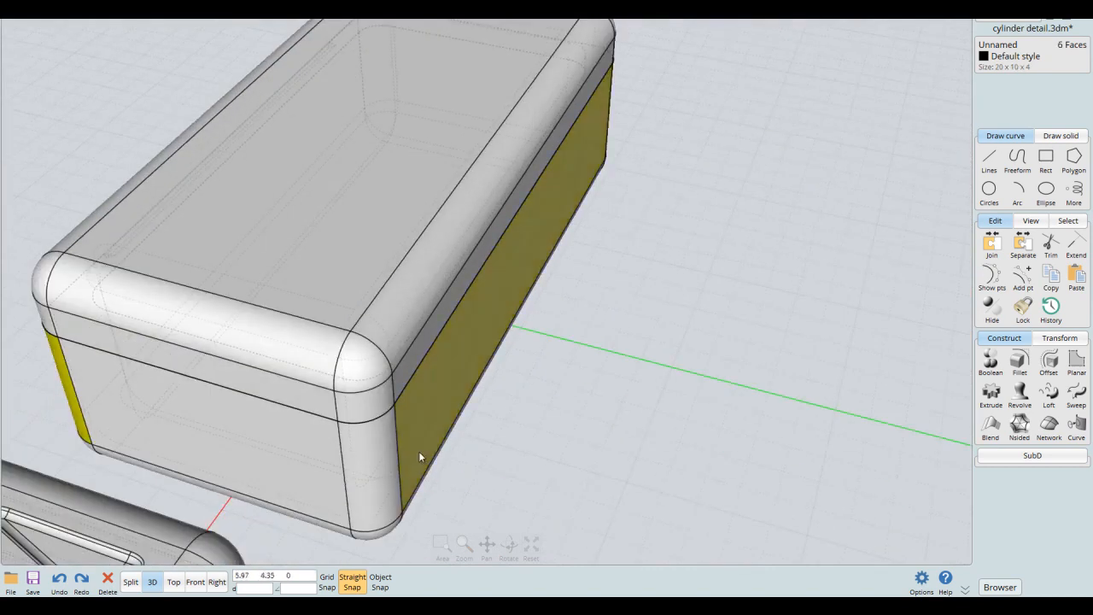
left_click(358, 459)
left_click(293, 453)
right_click_drag(293, 453, 507, 378)
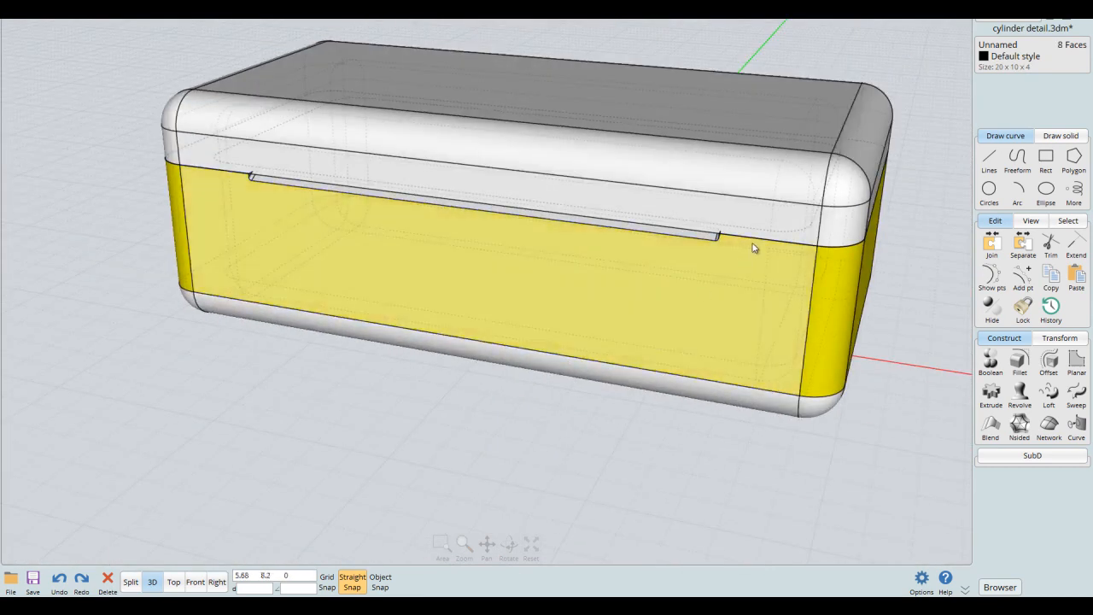
key("ctrl+v")
- Preview an outward offset of 0.1 on the duplicated side faces
right_click_drag(772, 220, 716, 280)
scroll(716, 281, "up", 3)
scroll(718, 281, "down", 4)
right_click_drag(766, 317, 755, 277)
left_click(1047, 361)
scroll(666, 333, "up", 5)
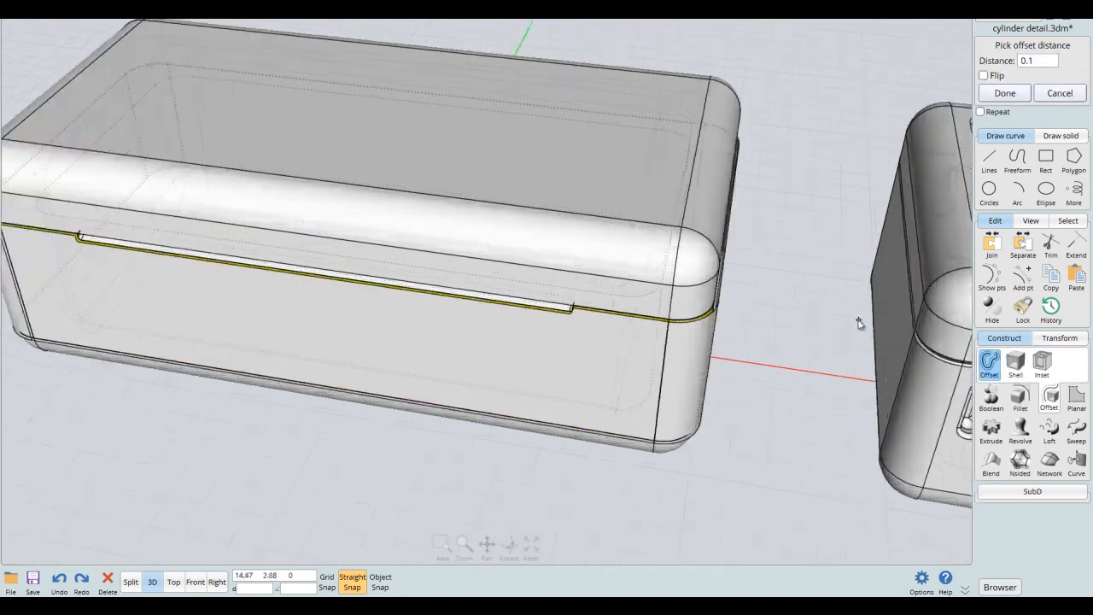
right_click_drag(741, 300, 790, 251)
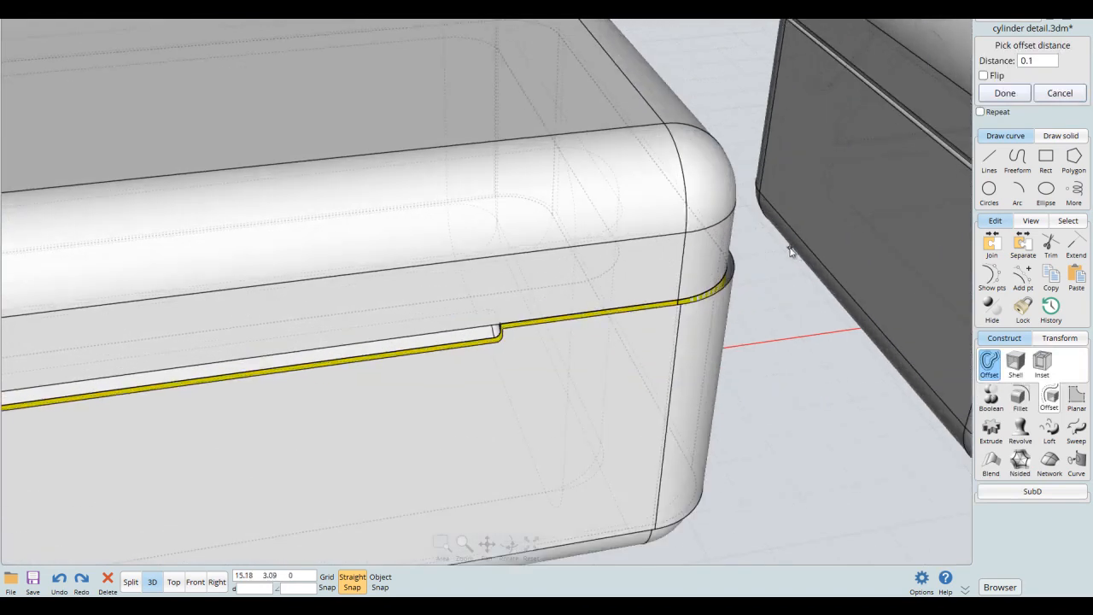
- Try a larger offset distance on the duplicated side faces
left_click(1036, 62)
left_click(1025, 182)
scroll(824, 222, "down", 5)
scroll(620, 284, "up", 5)
right_click_drag(708, 277, 744, 258)
- Set the side faces' offset distance to .1 and complete the offset
left_click(1035, 62)
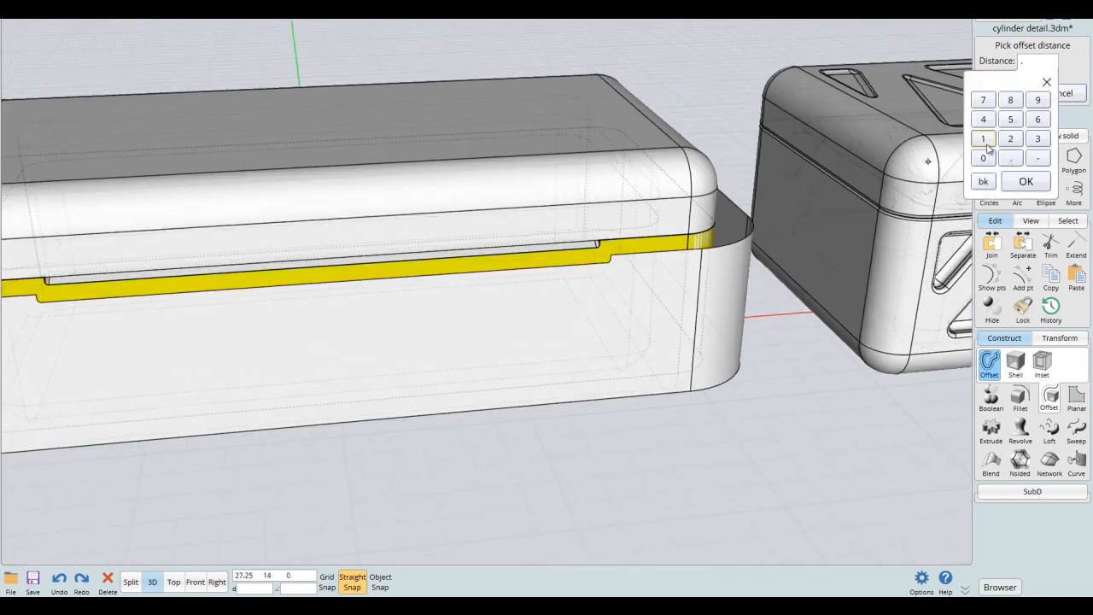
left_click(1011, 181)
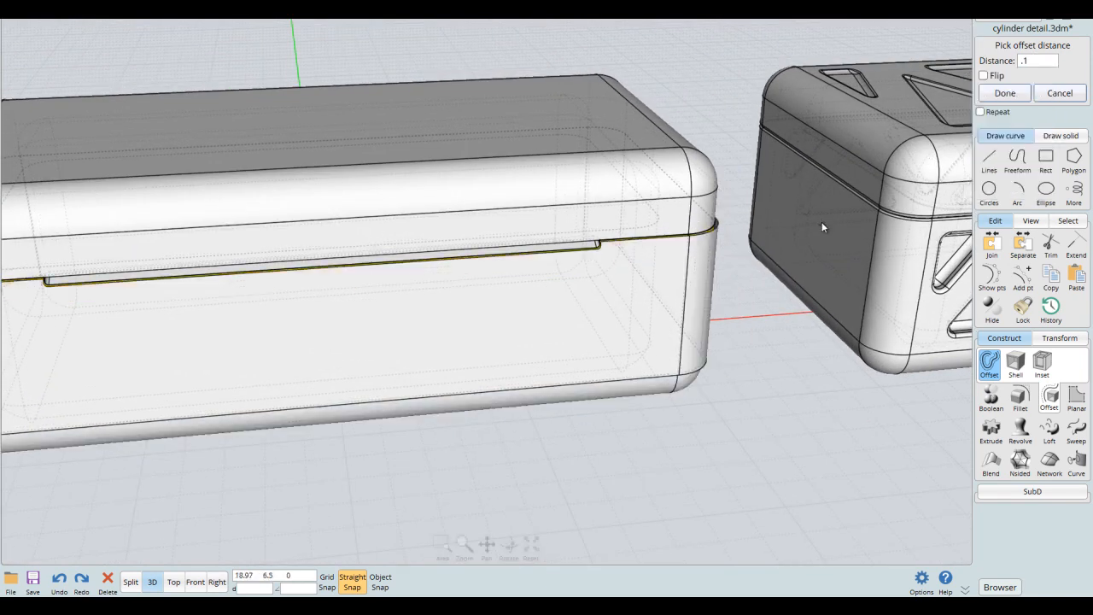
left_click(1003, 94)
- Hide the box's lid and base so that only the offset side band is shown
left_click(696, 298)
right_click_drag(732, 307, 761, 319)
scroll(751, 313, "down", 3)
right_click_drag(797, 269, 801, 305)
scroll(790, 303, "up", 2)
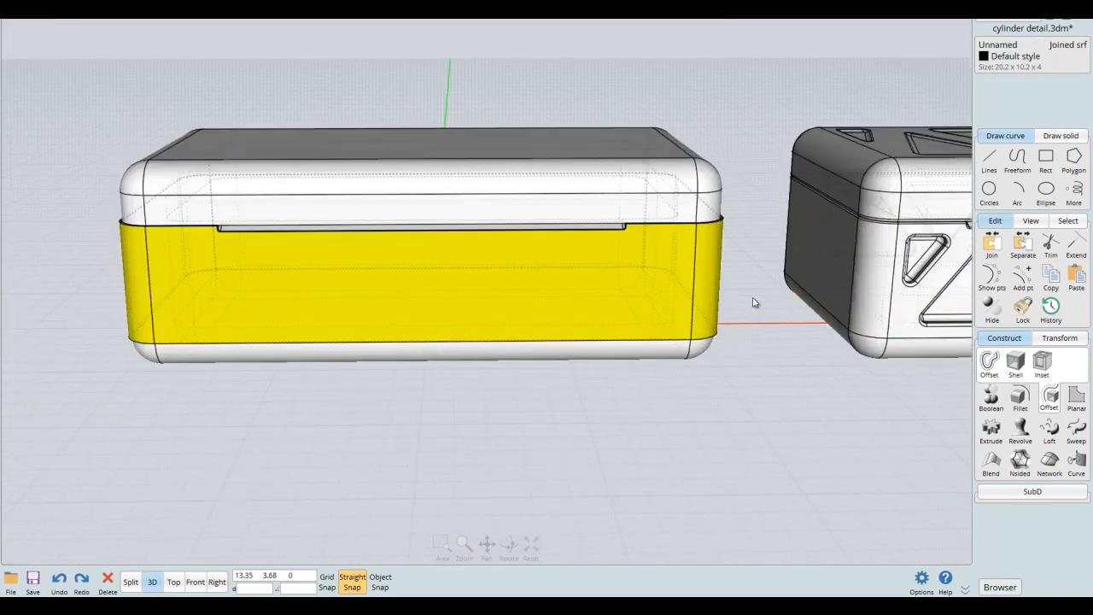
left_click(753, 302)
scroll(633, 222, "up", 3)
left_click(615, 320)
left_click(626, 163)
key("Delete")
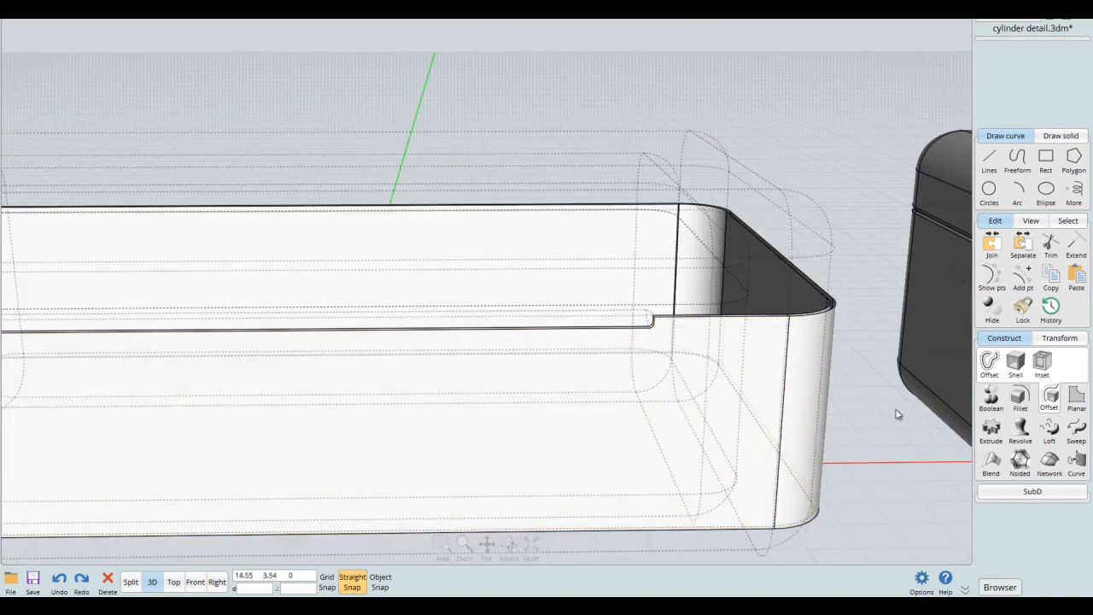
- With the band selected, draw a rectangle about 21.2 wide and 3.05 high over its upper edge in the front view
left_click(788, 377)
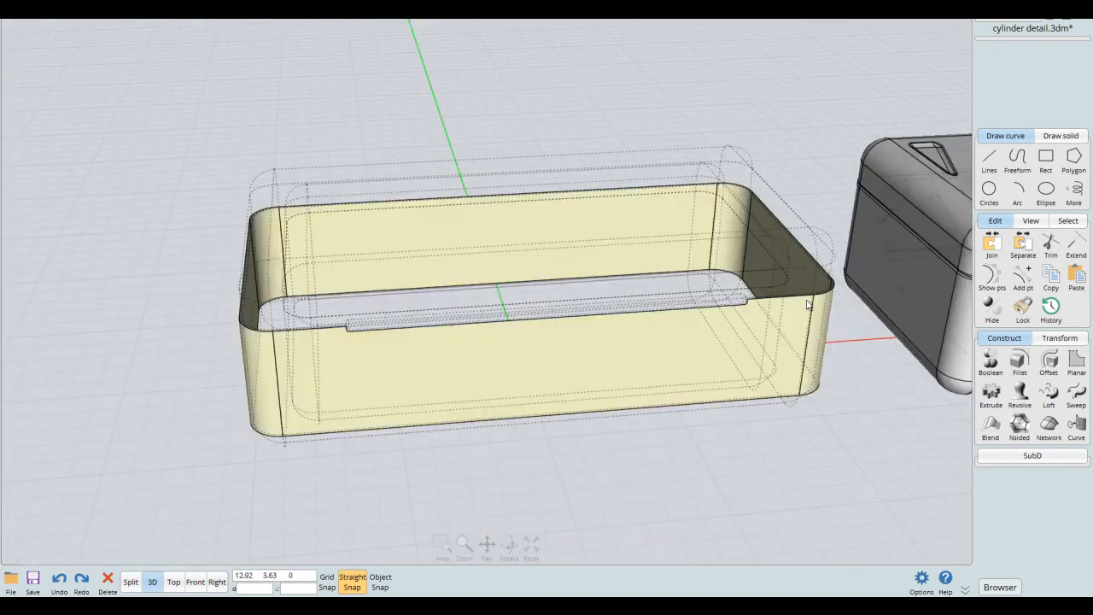
left_click(793, 357)
right_click_drag(763, 357, 761, 299)
middle_click(762, 299)
middle_click(355, 358)
middle_click_drag(665, 214, 642, 234)
scroll(644, 234, "up", 2)
middle_click_drag(725, 234, 884, 182)
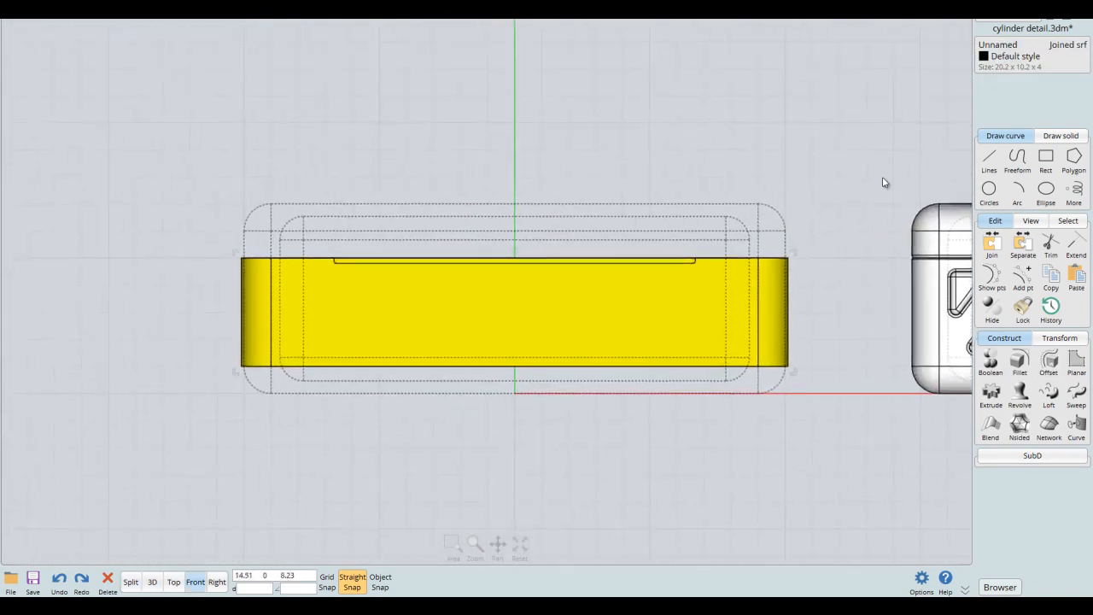
left_click(989, 154)
left_click(1045, 195)
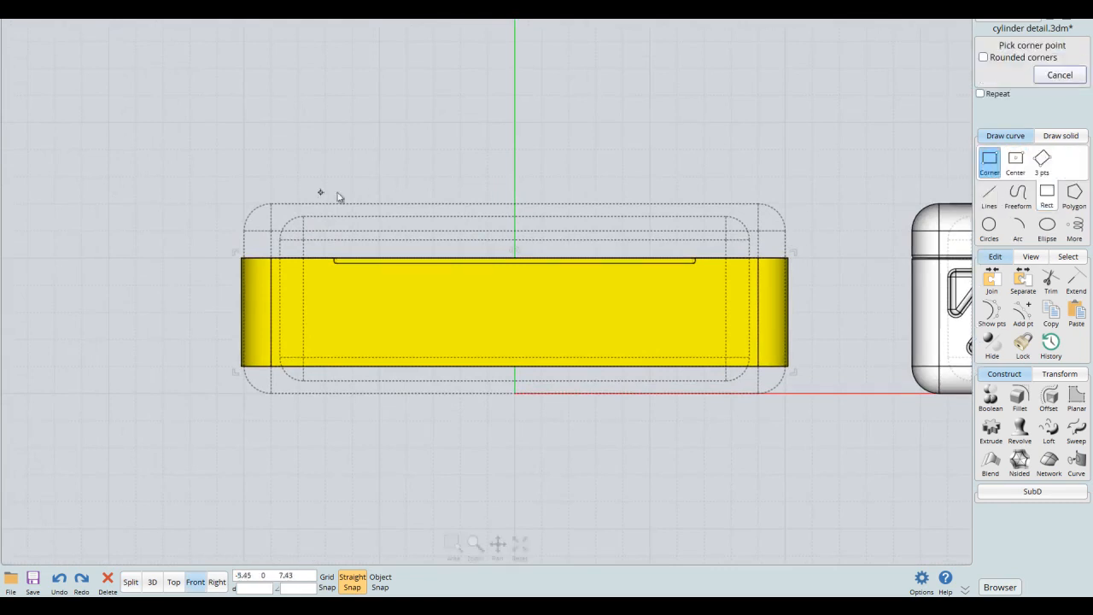
left_click(210, 190)
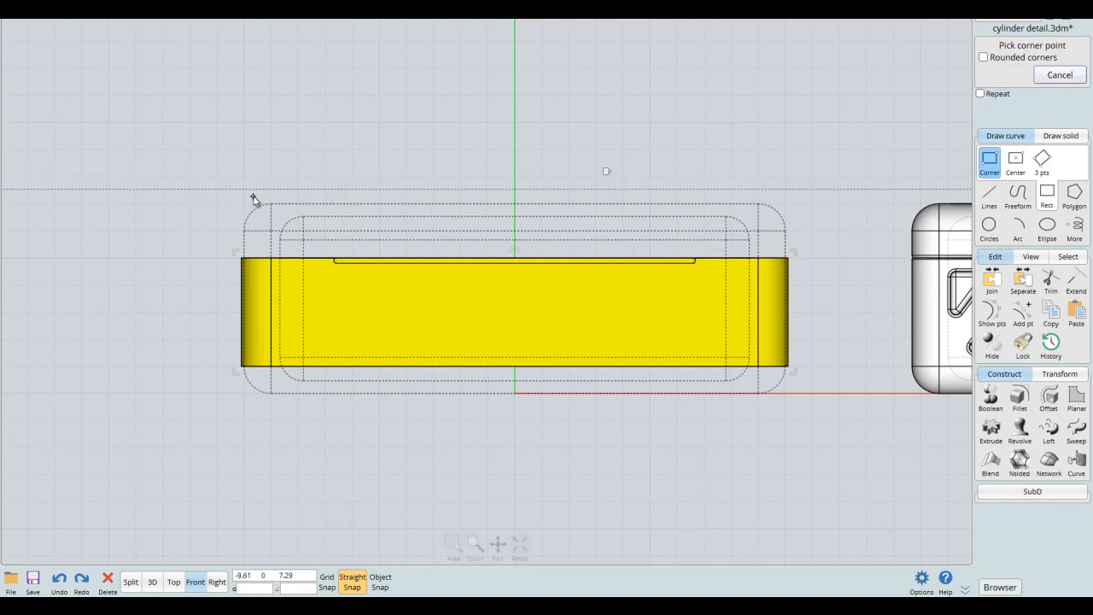
left_click(231, 193)
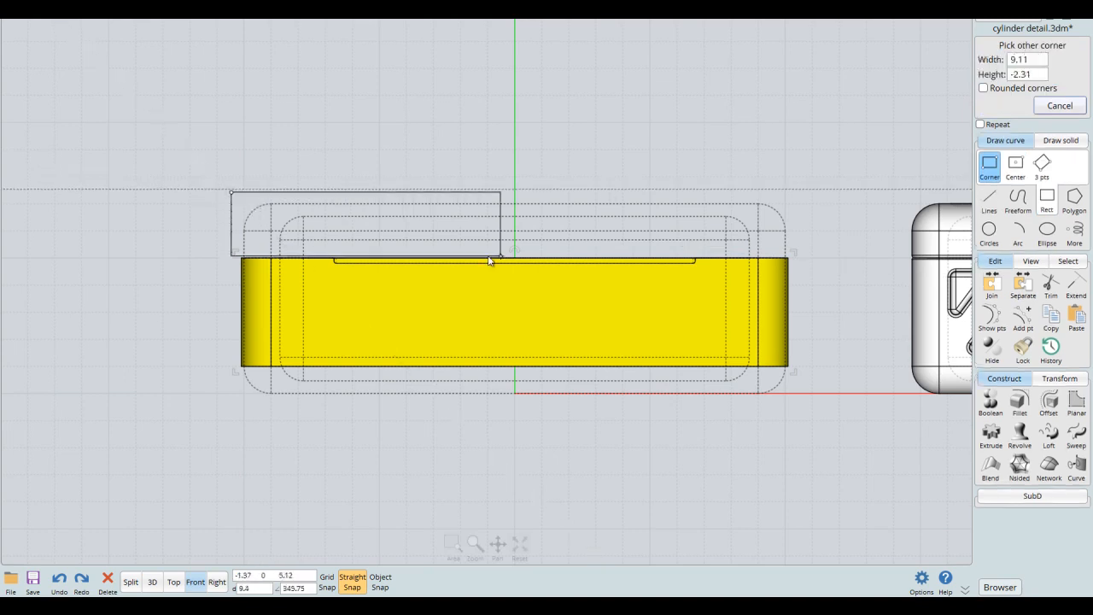
left_click(804, 274)
- Draw a second rectangle about 23.7 wide over the band's lower edge in the front view
key("Return")
left_click(197, 429)
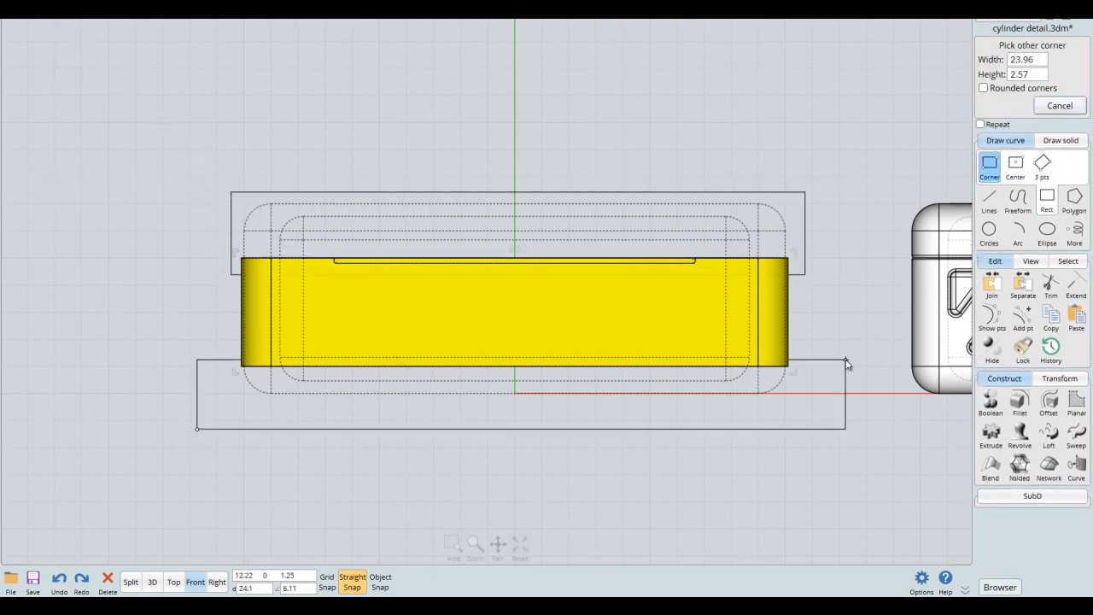
left_click(837, 355)
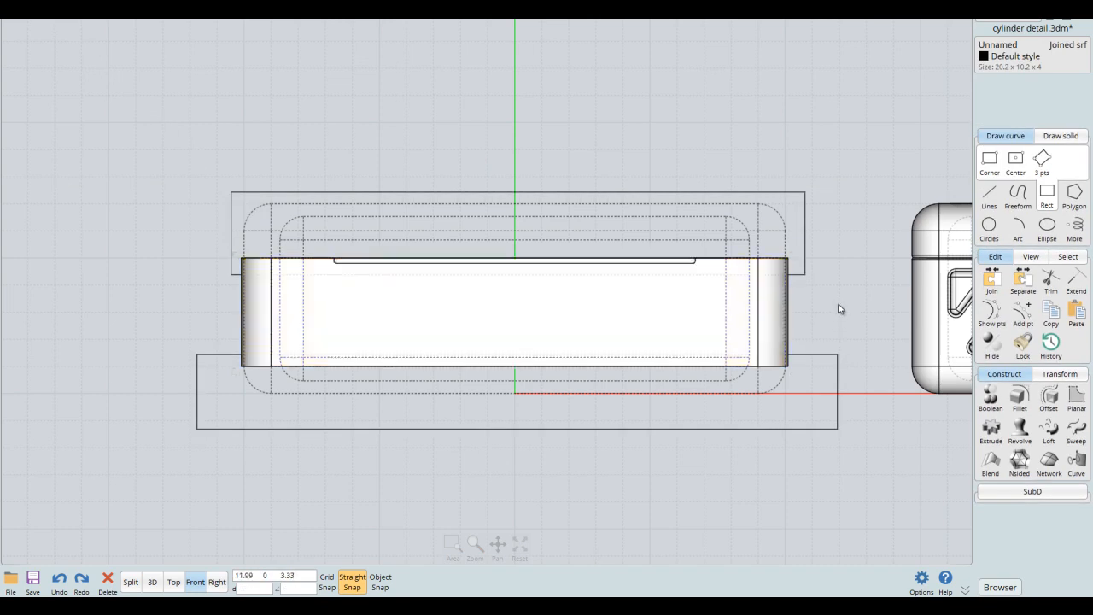
- Cut the band's upper and lower edges away with a Boolean difference using both rectangles
left_click(990, 395)
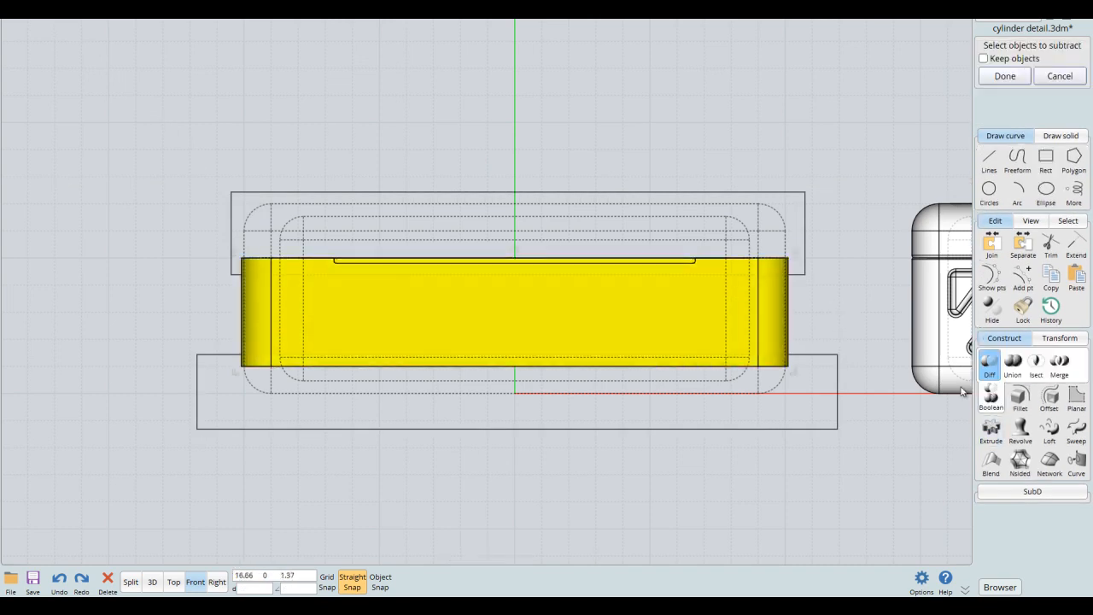
left_click(843, 397)
left_click(809, 253)
right_click(833, 229)
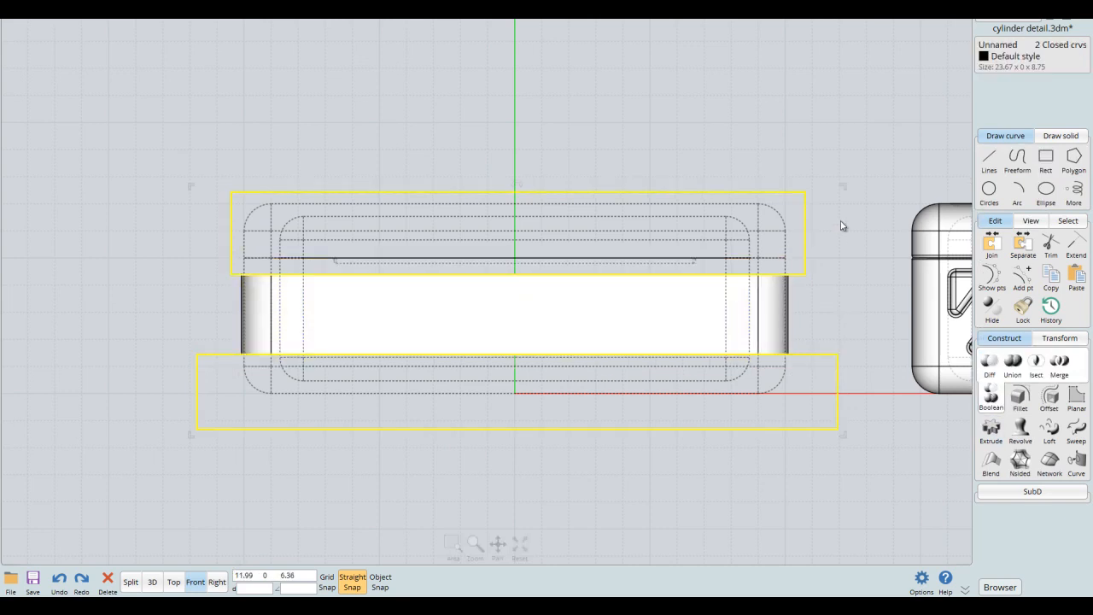
- Delete the two cutting rectangles and show the hidden lid and base again
middle_click(858, 211)
middle_click(817, 168)
right_click_drag(762, 216, 774, 230)
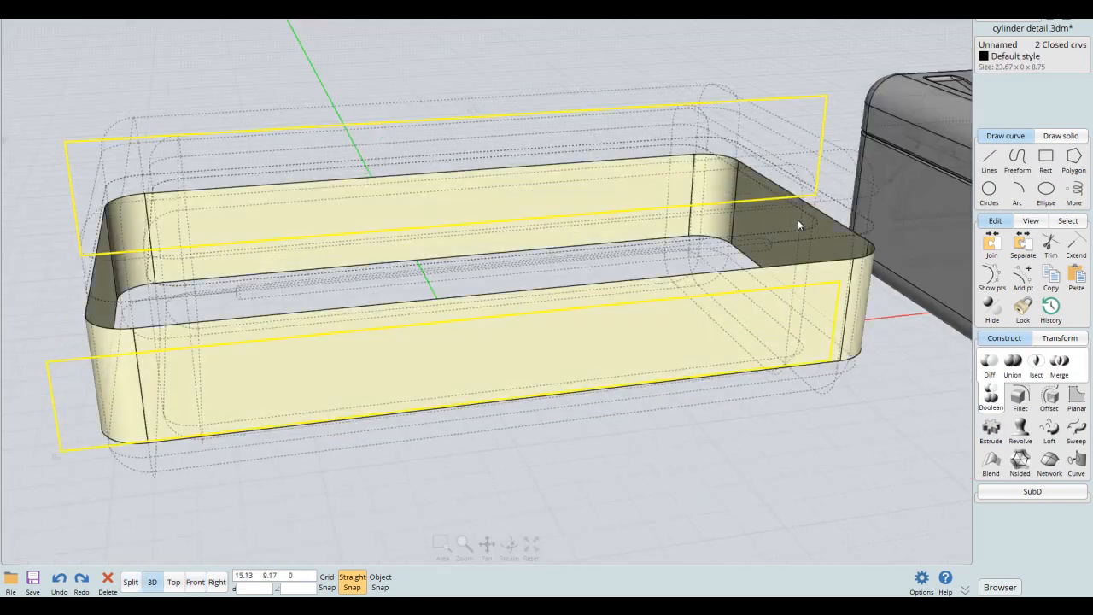
key("Delete")
middle_click_drag(803, 244, 709, 213)
scroll(741, 221, "down", 3)
key("ctrl+h")
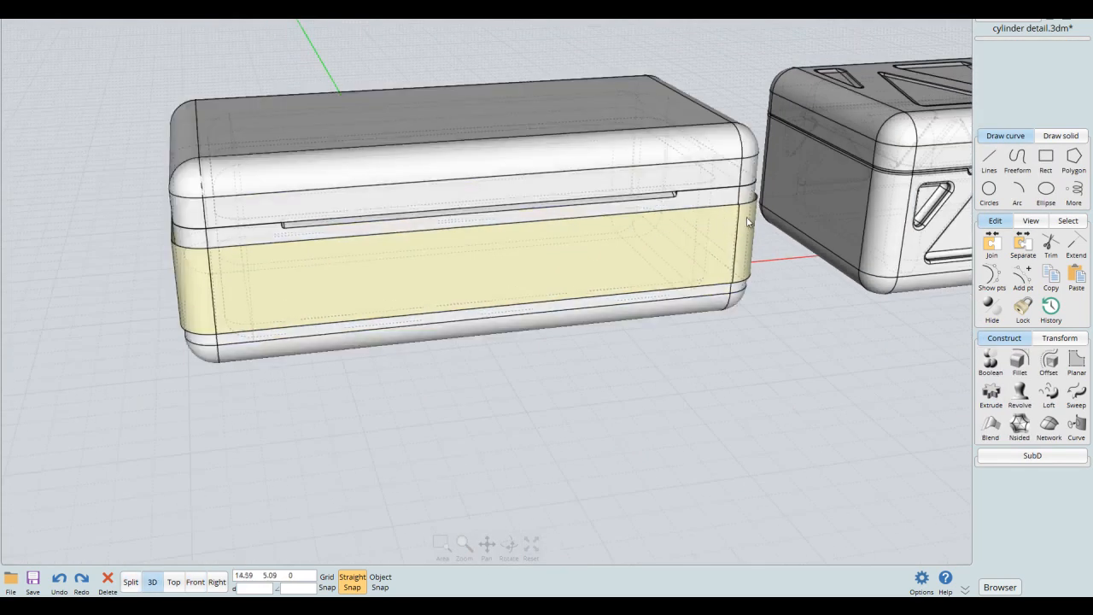
- Select the box's lid and base and assign them the Green style
right_click_drag(744, 220, 769, 197)
scroll(772, 200, "up", 3)
left_click(691, 266)
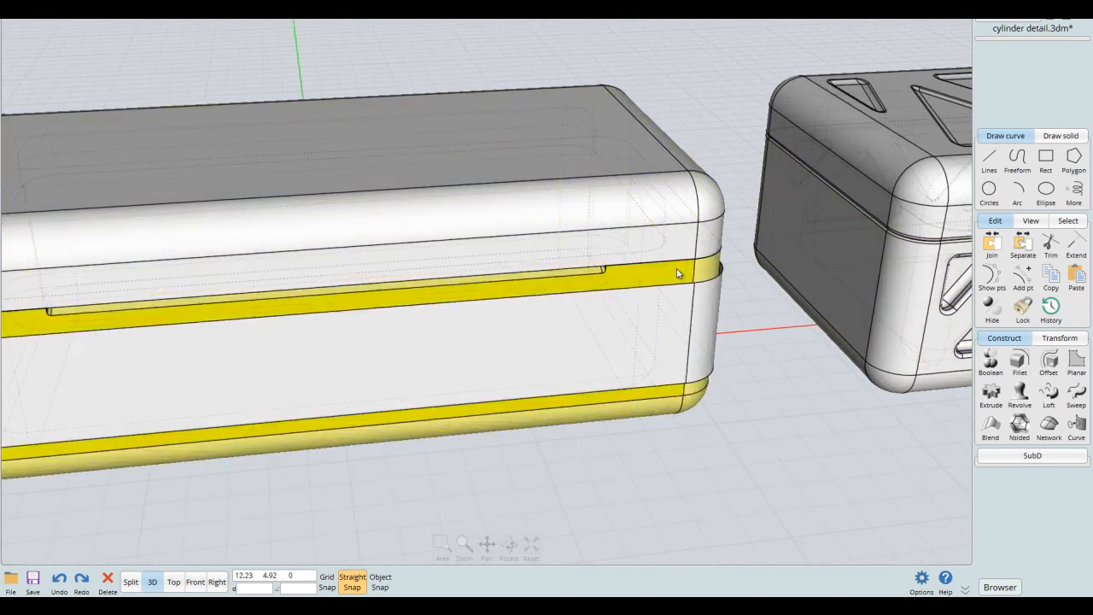
left_click(681, 173)
middle_click_drag(682, 175, 748, 199)
scroll(738, 215, "down", 2)
mouse_move(722, 261)
middle_mouse_down()
mouse_move(769, 291)
mouse_move(727, 251)
middle_mouse_up()
scroll(772, 291, "up", 3)
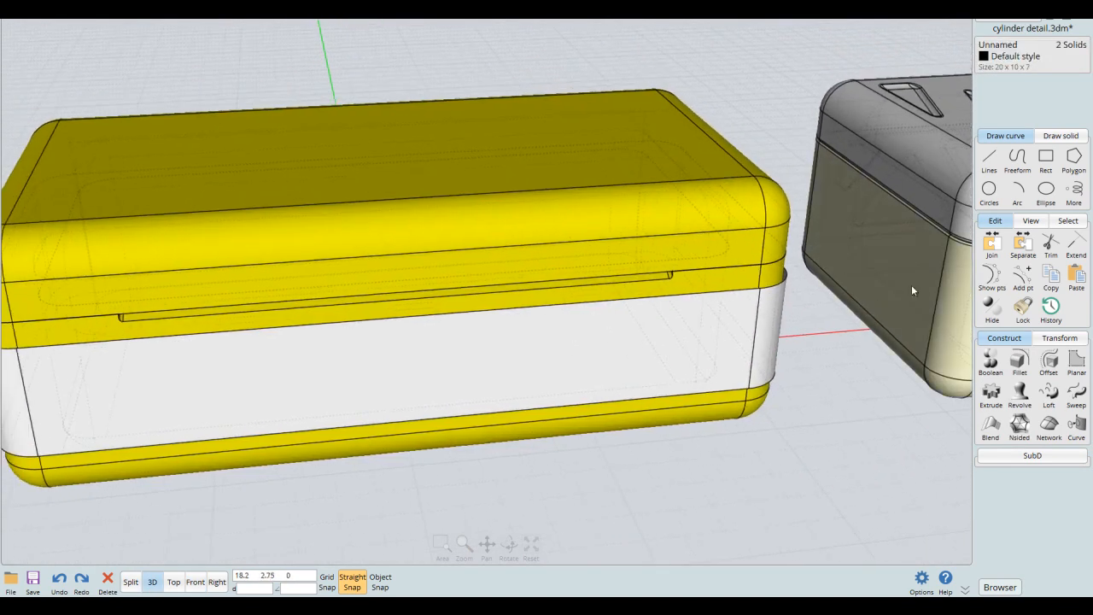
left_click(997, 586)
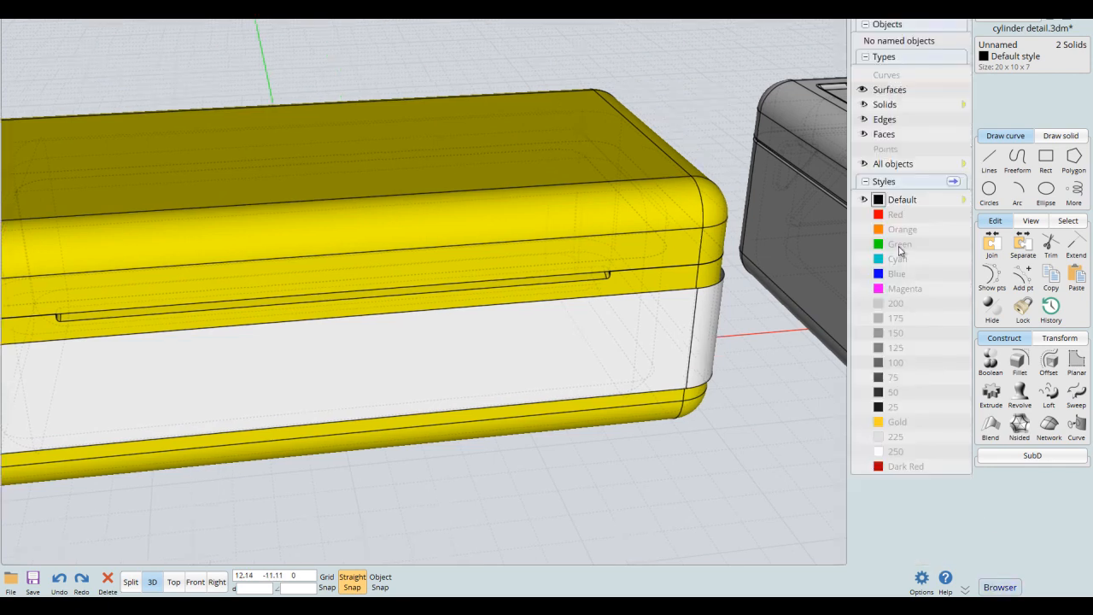
left_click(877, 247)
left_click(758, 362)
- Assign the Gold style to the trimmed band around the base
scroll(758, 362, "down", 4)
right_click_drag(751, 393, 697, 332)
scroll(764, 367, "up", 3)
middle_click_drag(697, 332, 743, 285)
left_click(658, 373)
left_click(877, 422)
left_click(783, 439)
right_click_drag(782, 439, 779, 327)
left_click(1008, 586)
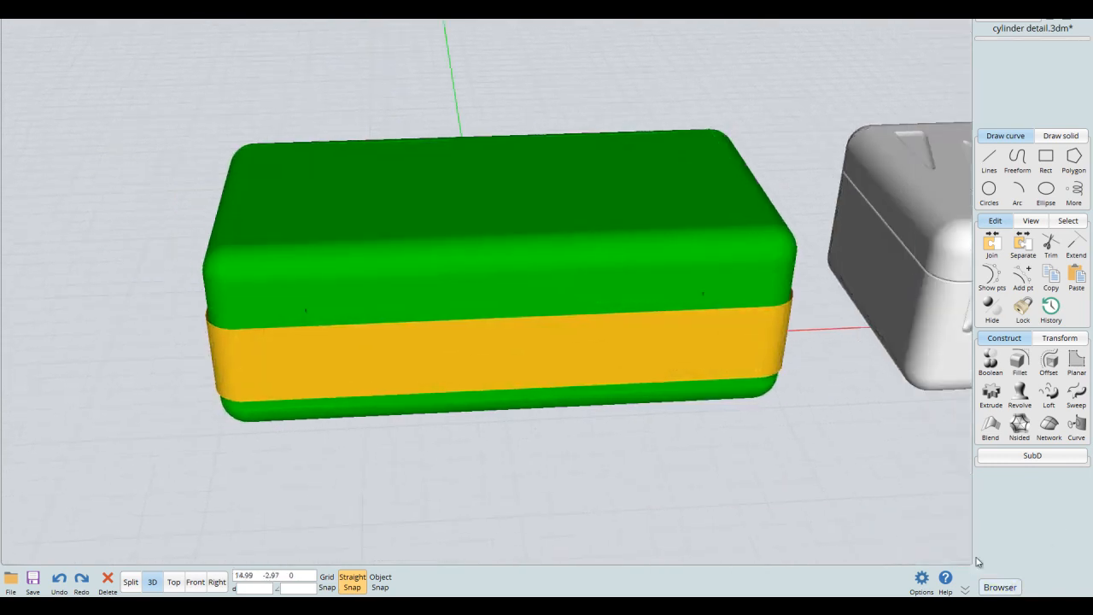
- Isolate the flat front face of the gold band
right_click_drag(853, 452, 839, 361)
middle_click_drag(770, 303, 785, 364)
right_click_drag(785, 364, 787, 340)
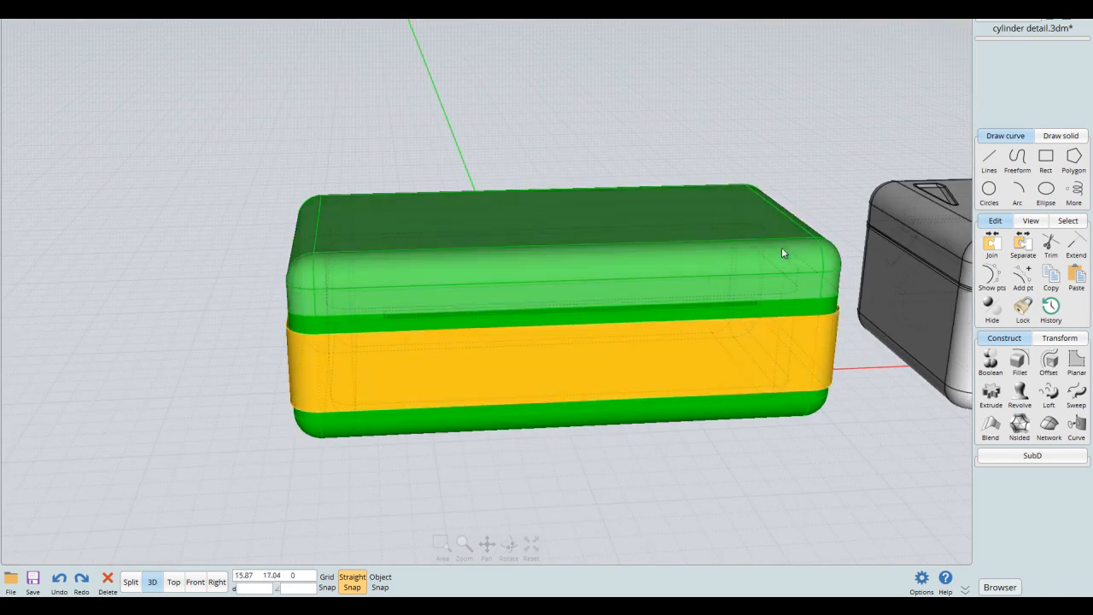
left_click(722, 365)
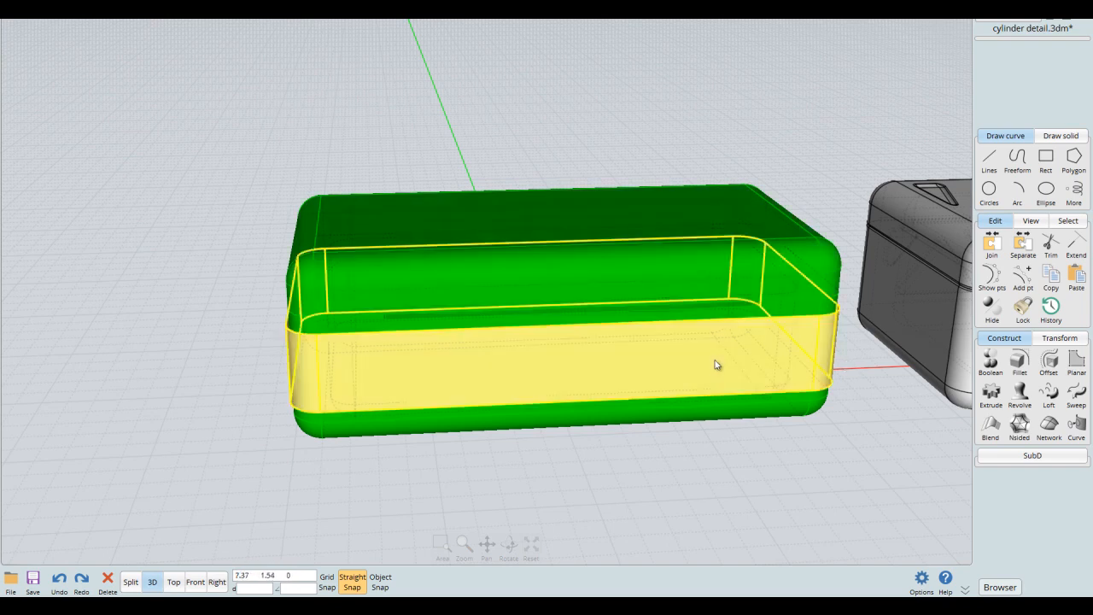
left_click(709, 370)
right_click_drag(715, 452, 809, 430)
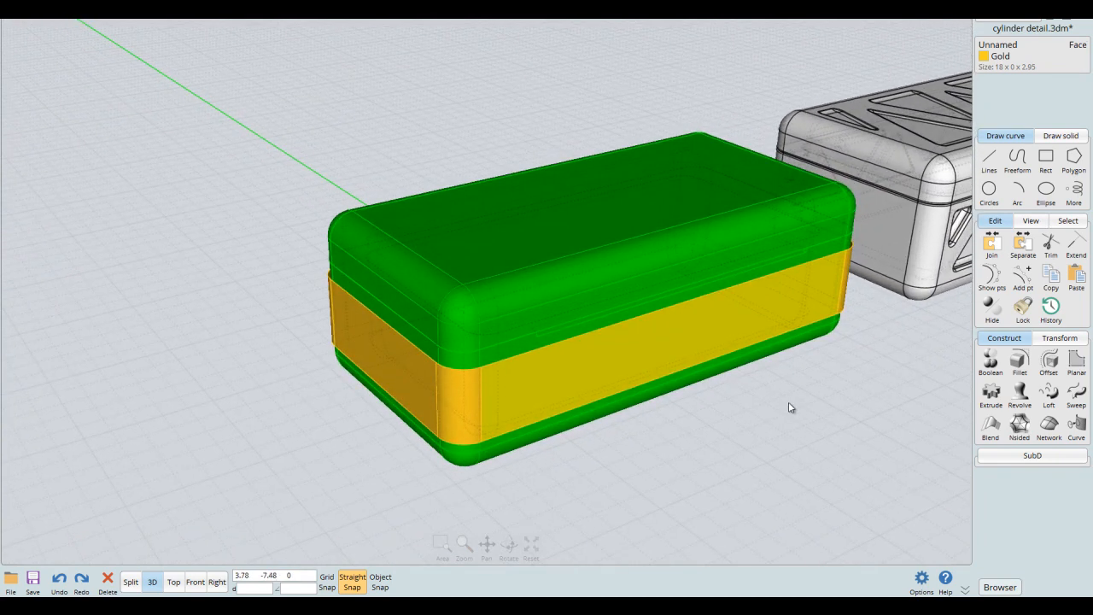
key("i")
left_click(849, 392)
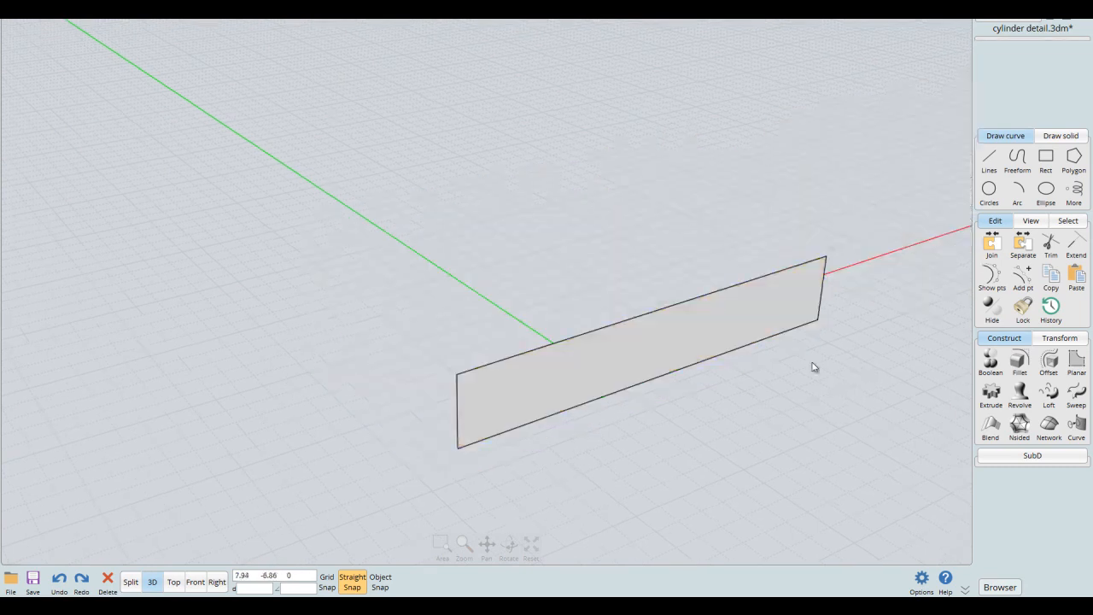
- Draw a diagonal line across the isolated face near its left end in the front view, extending past both long edges
key("F5")
key("F8")
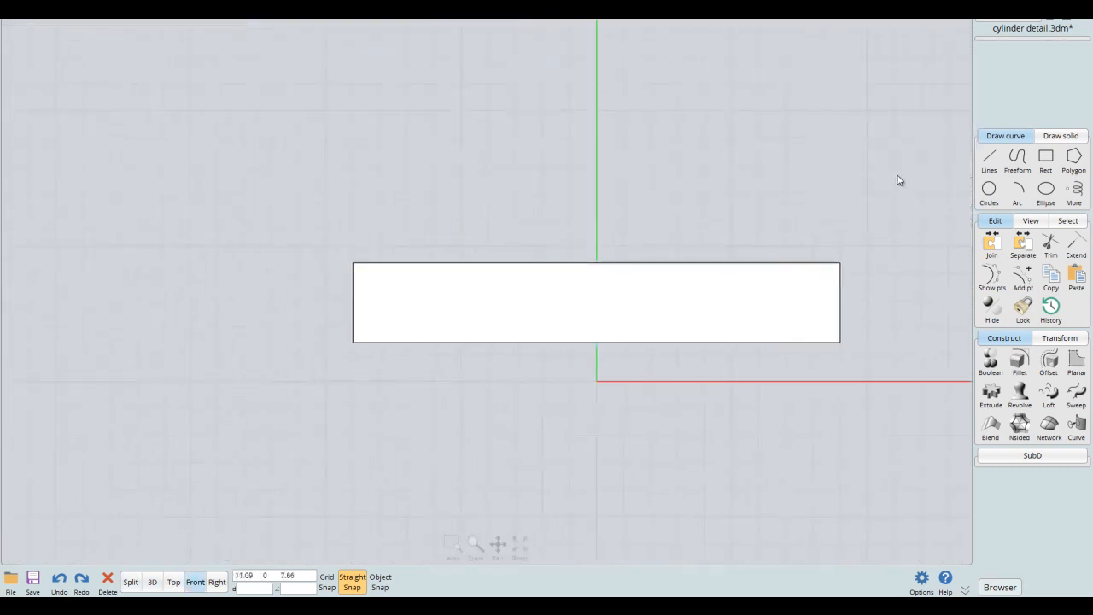
left_click(988, 170)
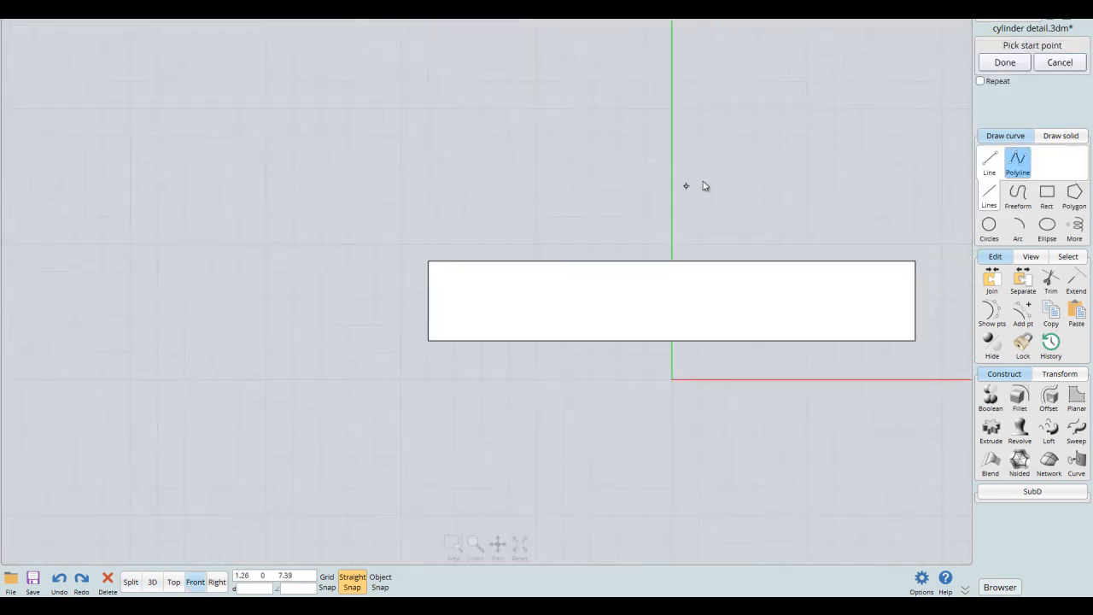
middle_click_drag(552, 211, 461, 205)
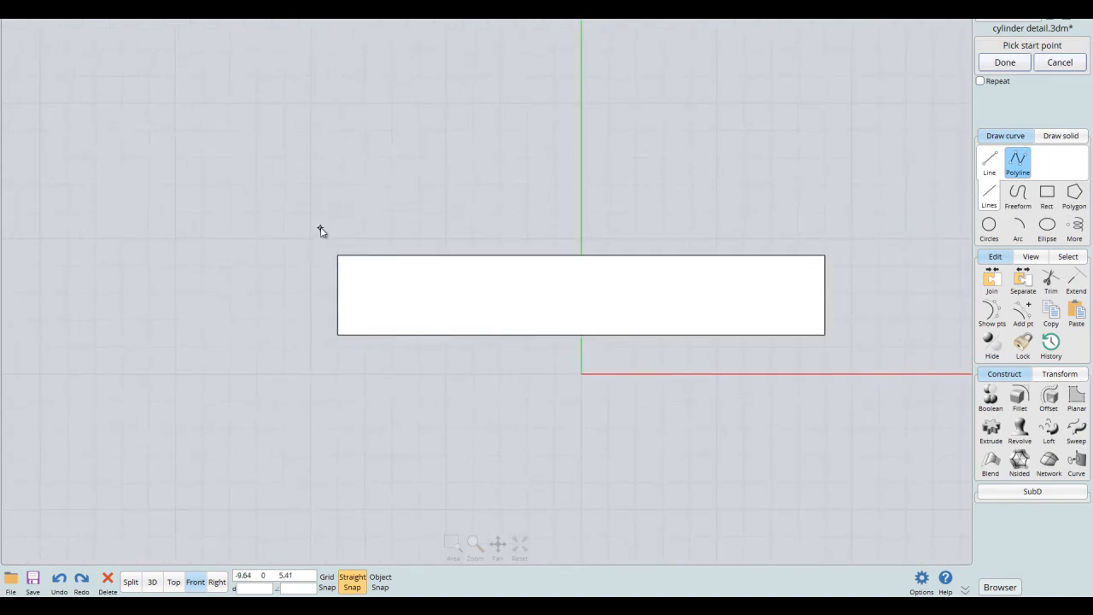
left_click(445, 402)
key("Return")
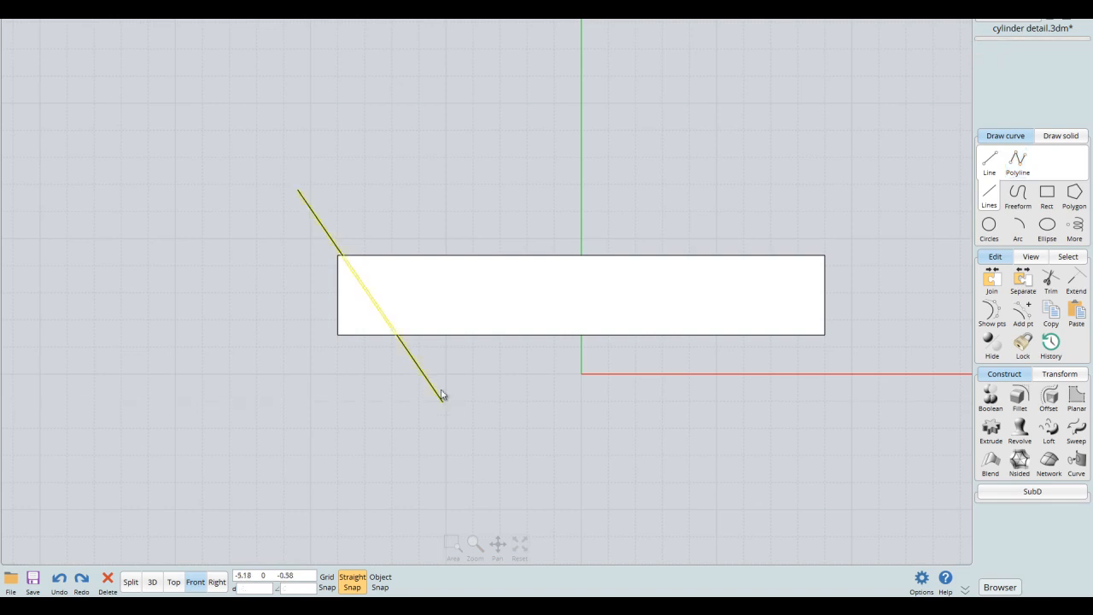
- Offset the diagonal line by 0.8 toward the face's middle with capped ends to form a closed strip
left_click(1049, 399)
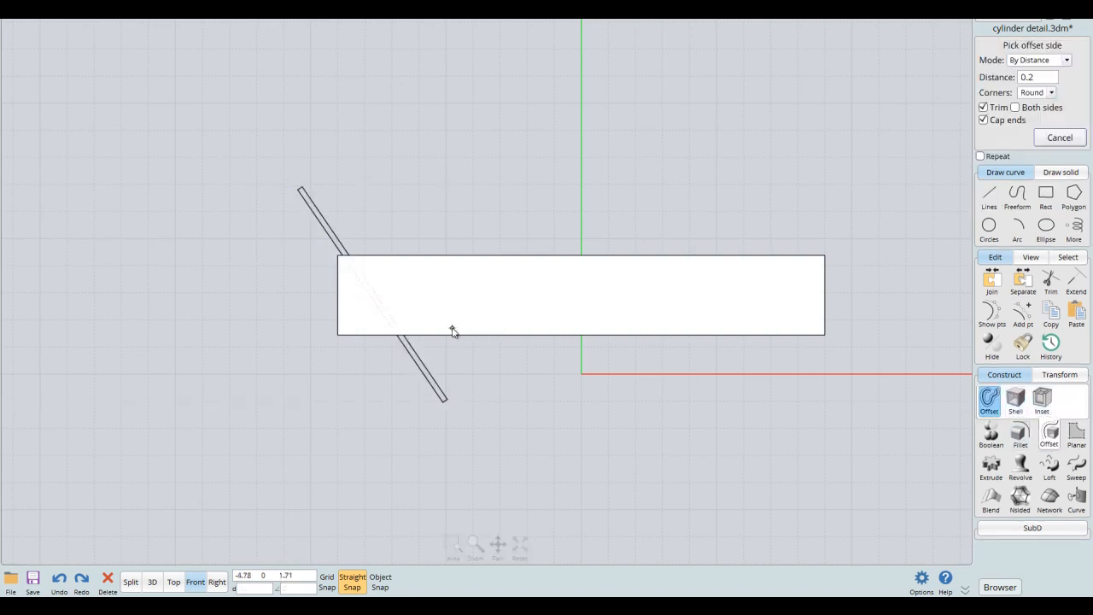
left_click(1039, 75)
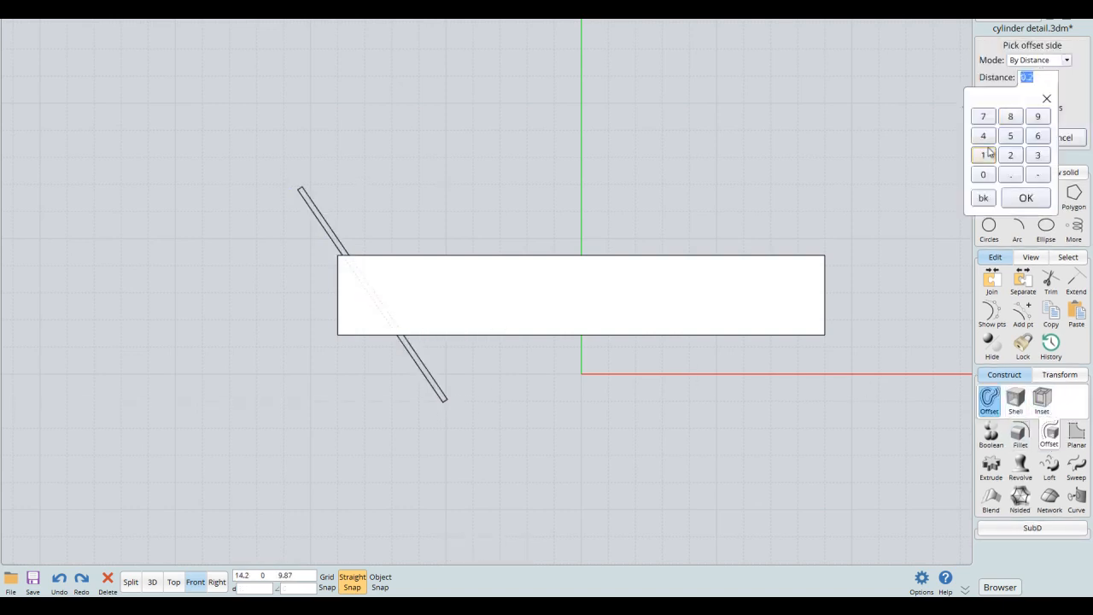
left_click(1019, 198)
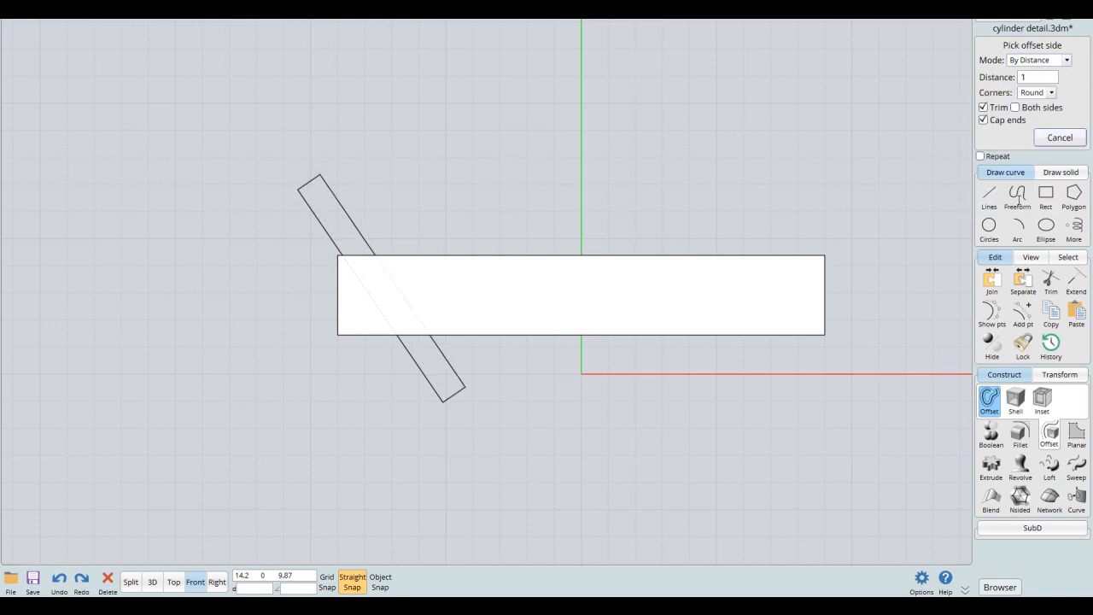
left_click(1033, 77)
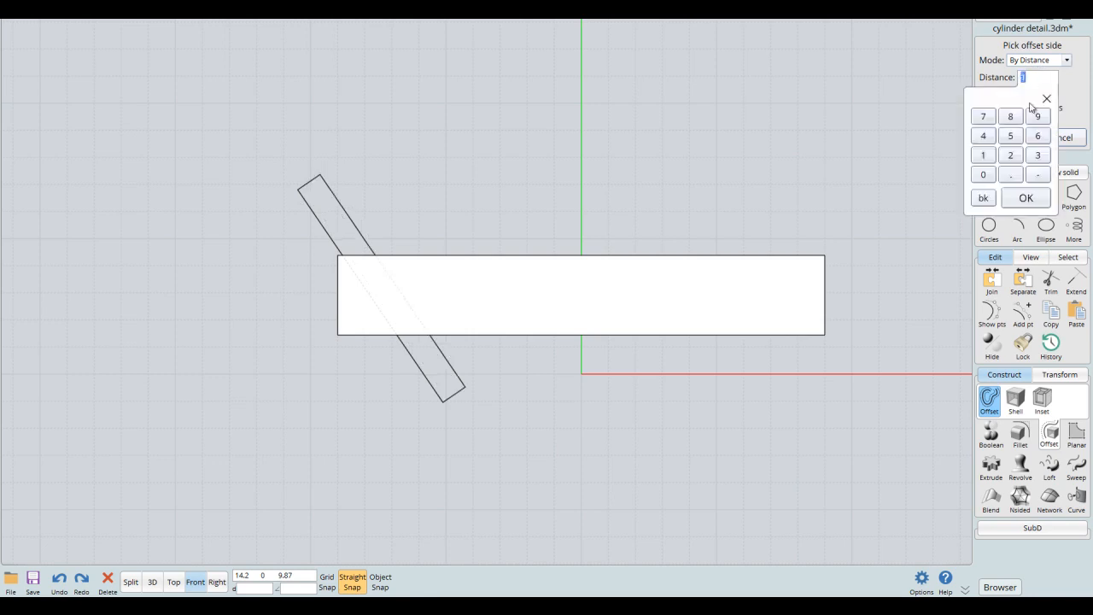
left_click(1020, 196)
middle_click_drag(716, 177, 817, 155)
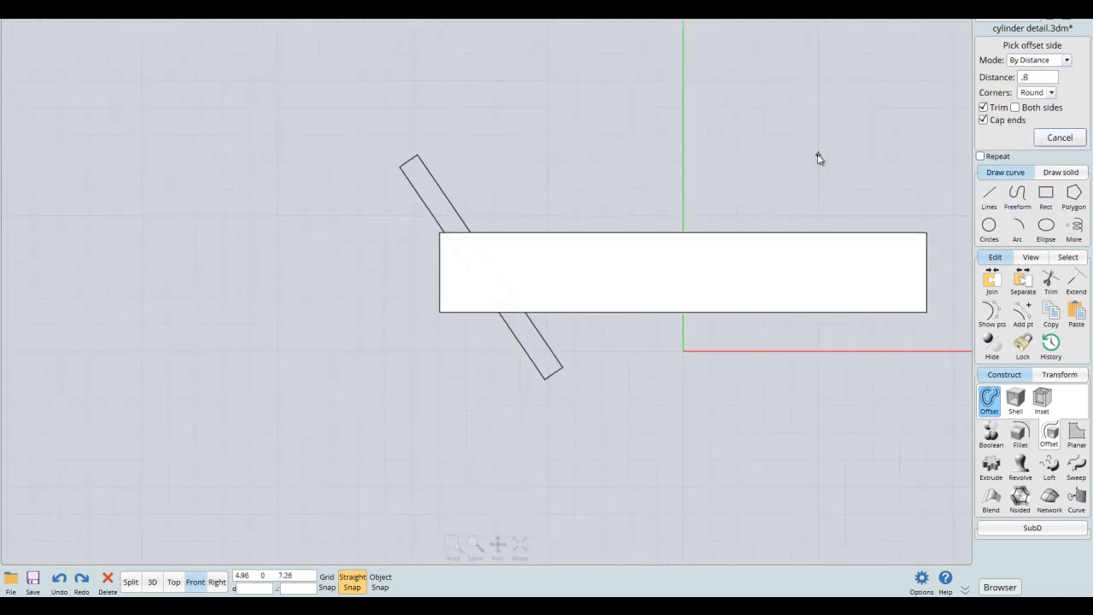
left_click(644, 168)
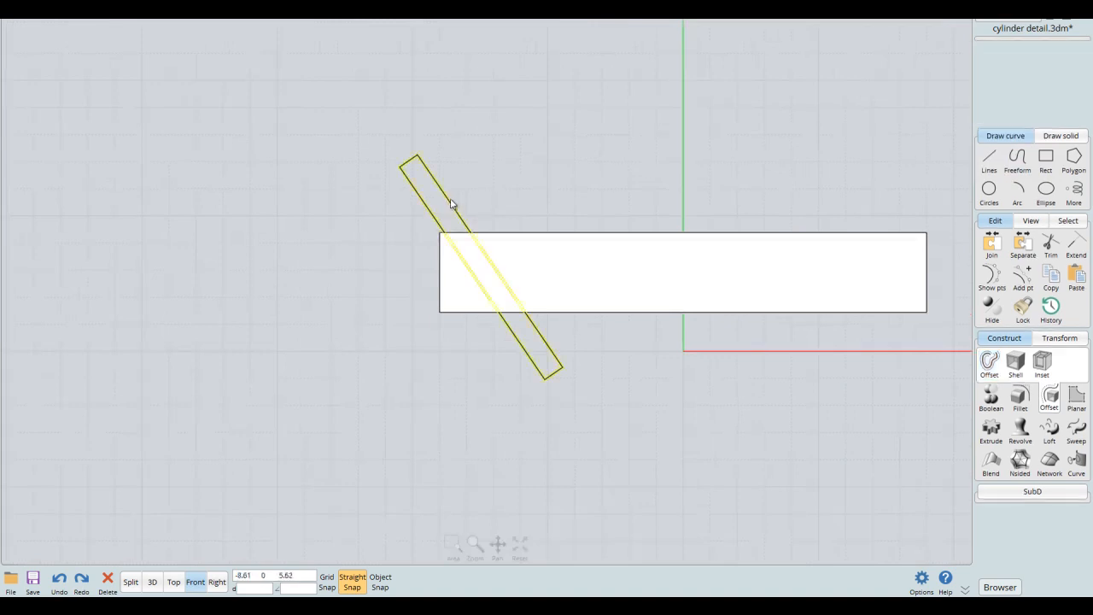
- Shift the strip over the face's left end and array it horizontally along the face as 9 items spaced about 2.15 apart
left_click_drag(459, 212, 419, 213)
left_click(1060, 340)
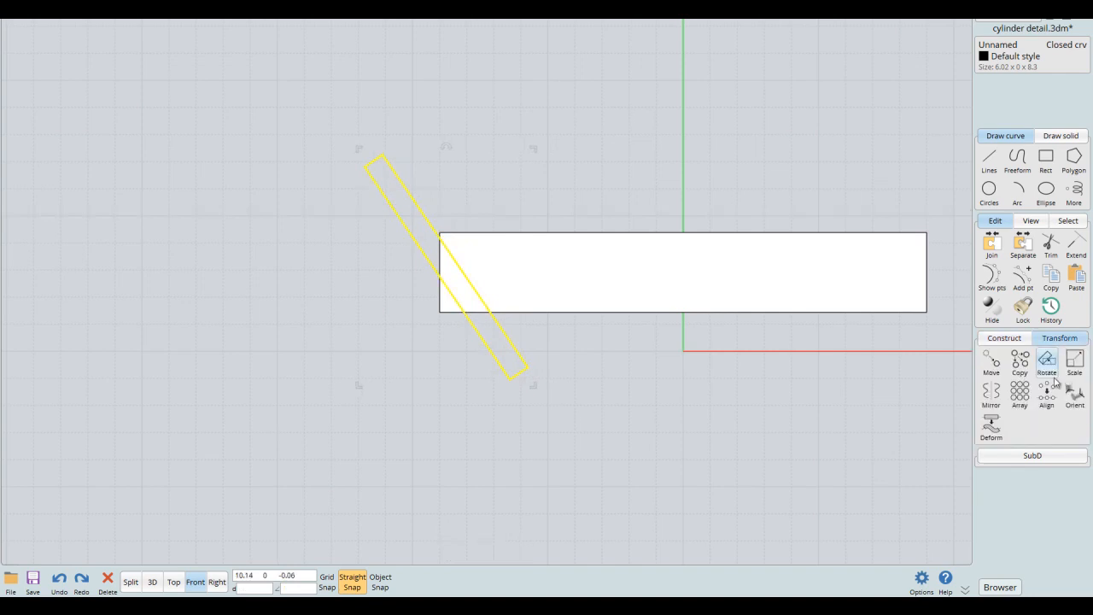
left_click(1023, 396)
middle_click_drag(683, 202, 650, 219)
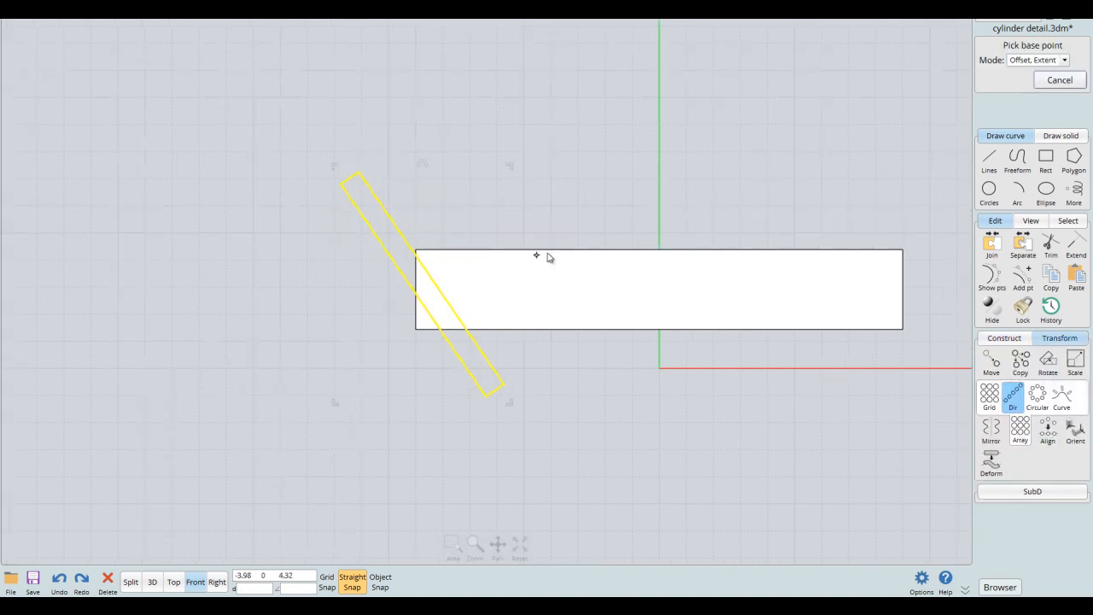
left_click(419, 233)
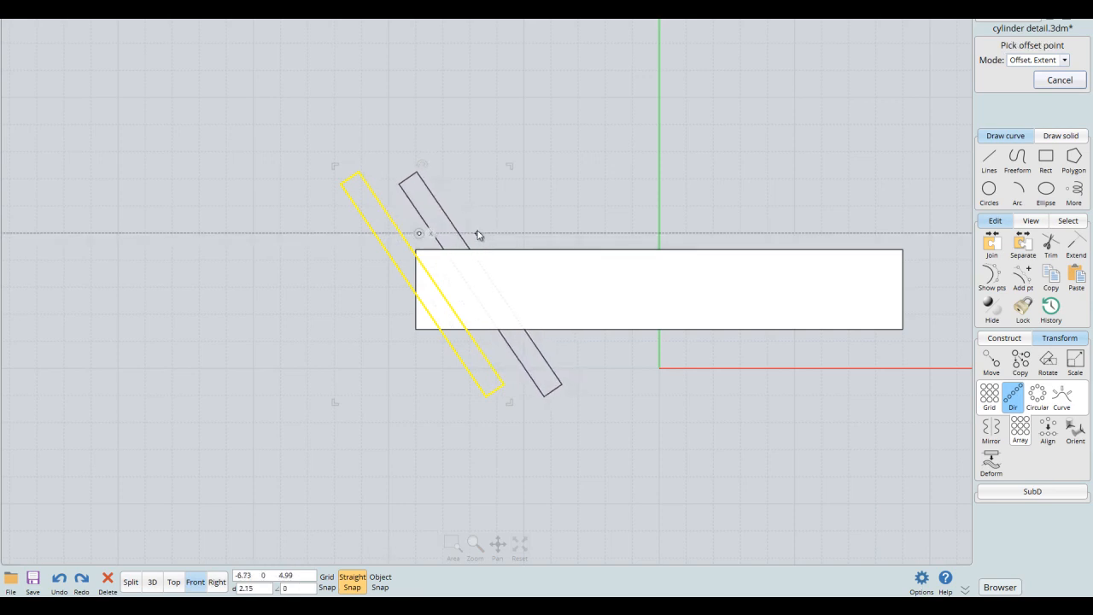
left_click(477, 235)
middle_click_drag(813, 232, 607, 225)
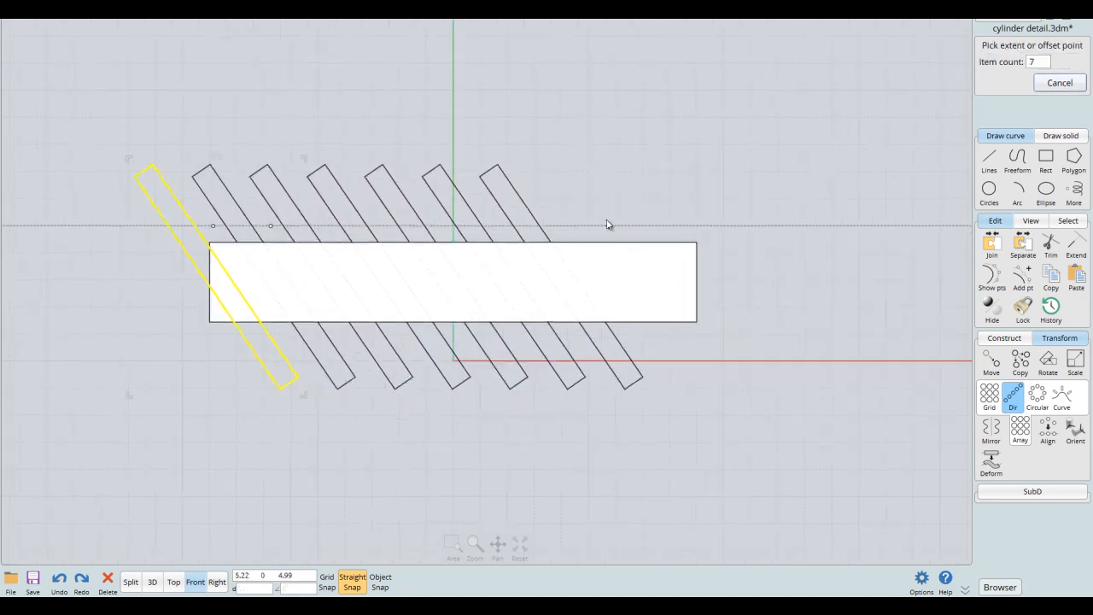
left_click(692, 227)
middle_click_drag(692, 227, 770, 226)
left_click(844, 178)
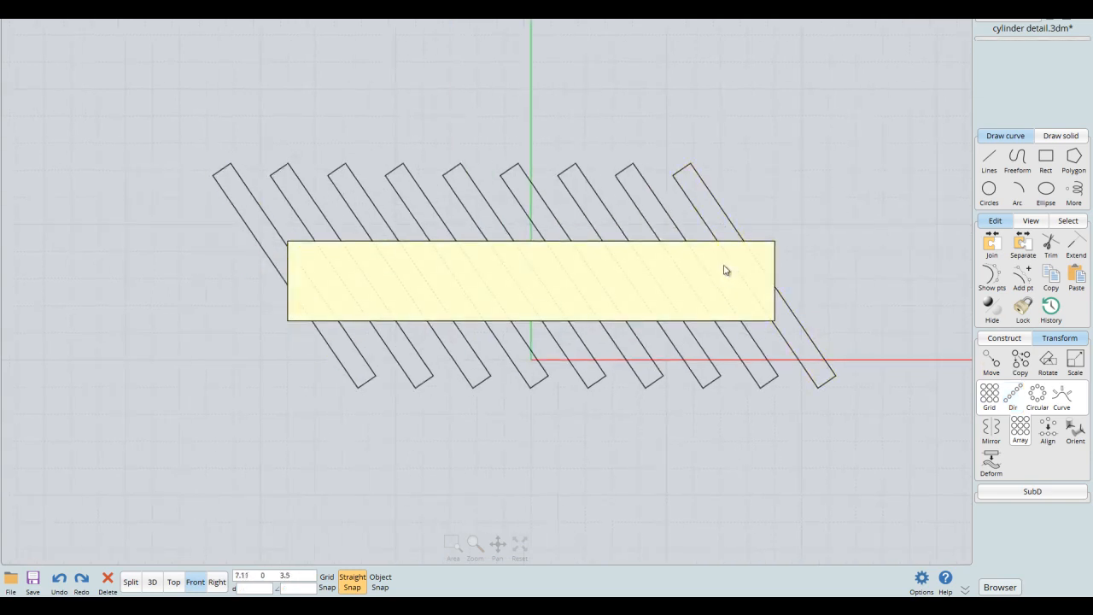
- Subtract the nine strips from the isolated face with a Boolean difference and clear away the cutting curves
left_click(724, 270)
left_click(1002, 338)
left_click(989, 363)
left_click_drag(773, 172, 213, 207)
right_click(498, 100)
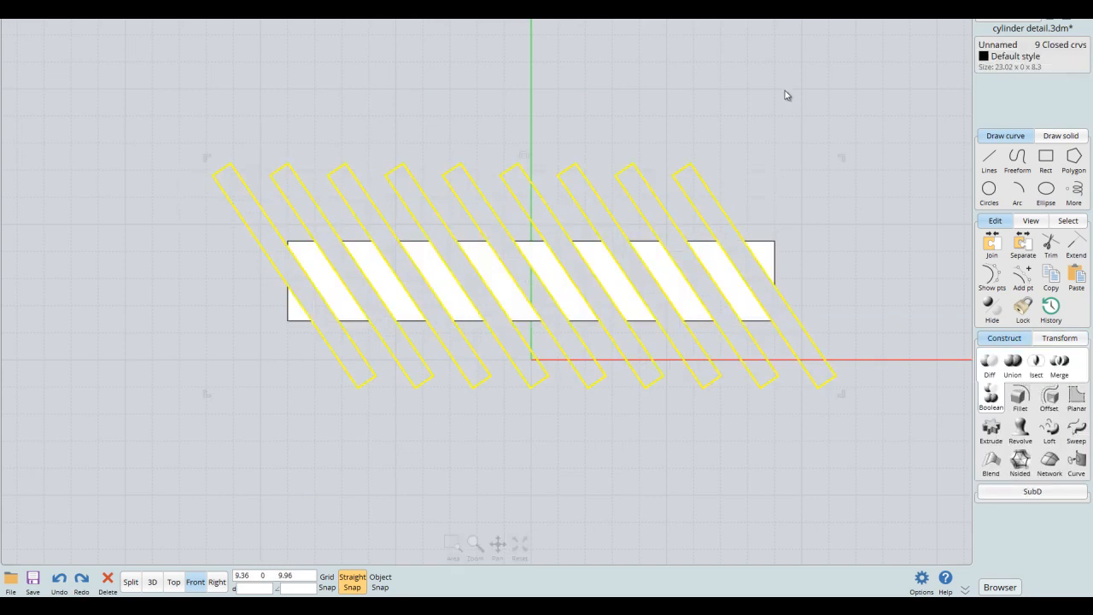
left_click_drag(825, 193, 282, 351)
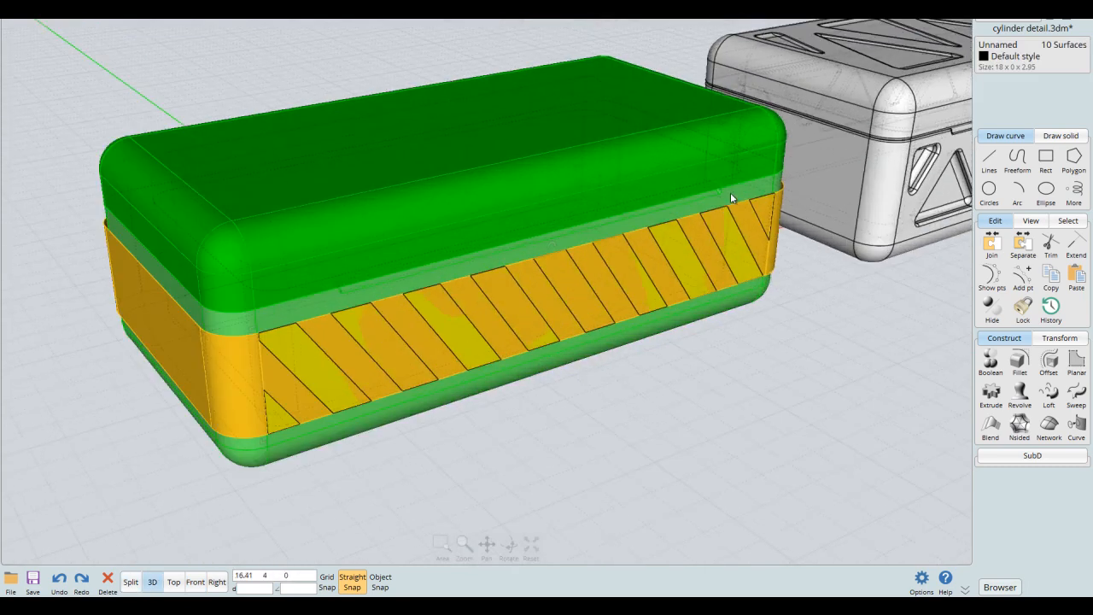
- Bring back the hidden box parts and delete the gold band's solid front face behind the striped pieces
right_click_drag(728, 310, 722, 336)
middle_click_drag(741, 348, 777, 334)
scroll(768, 349, "up", 2)
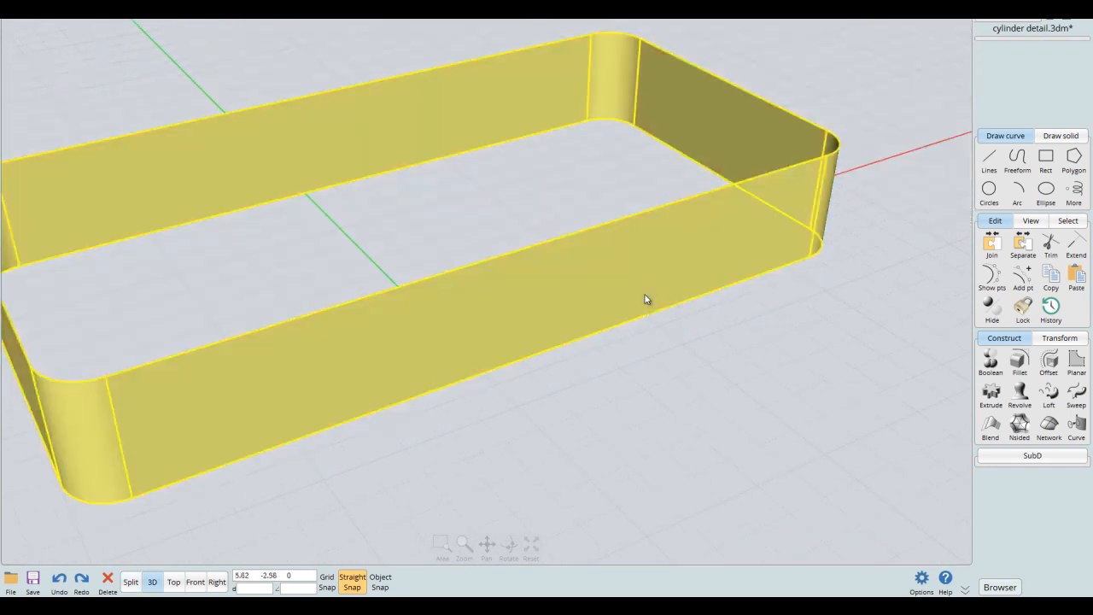
left_click(622, 290)
key("Delete")
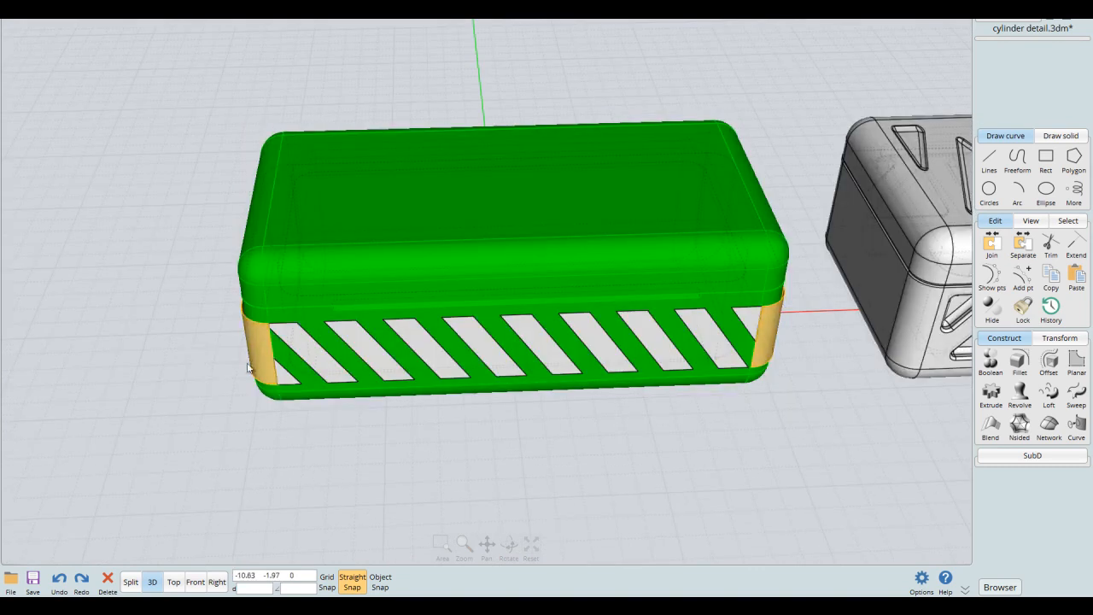
- Select the ten striped surfaces on the box's front and assign them the Gold style
left_click_drag(208, 422, 767, 291)
left_click(996, 584)
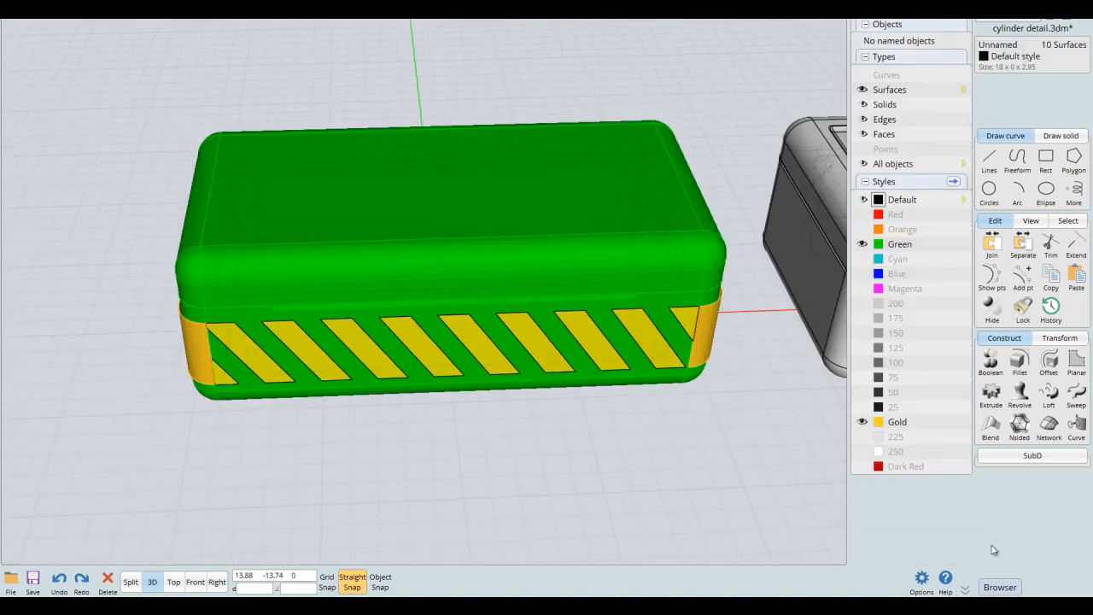
left_click(881, 423)
left_click(842, 471)
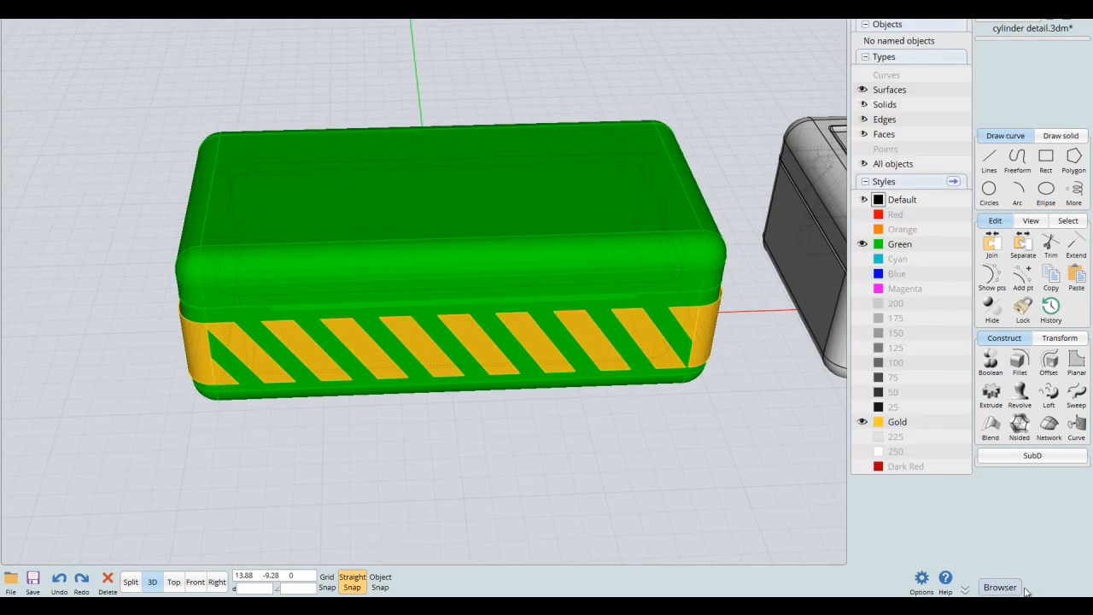
left_click(1010, 586)
- Delete the gold band's solid flat face on the back of the box
right_click_drag(903, 461, 641, 344)
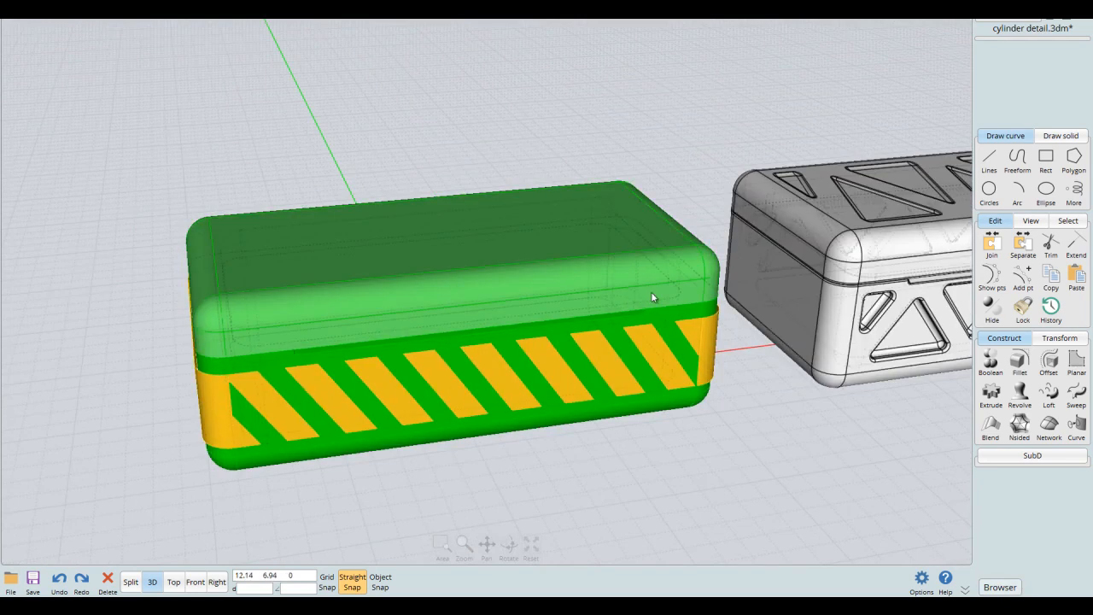
right_click_drag(650, 296, 670, 277)
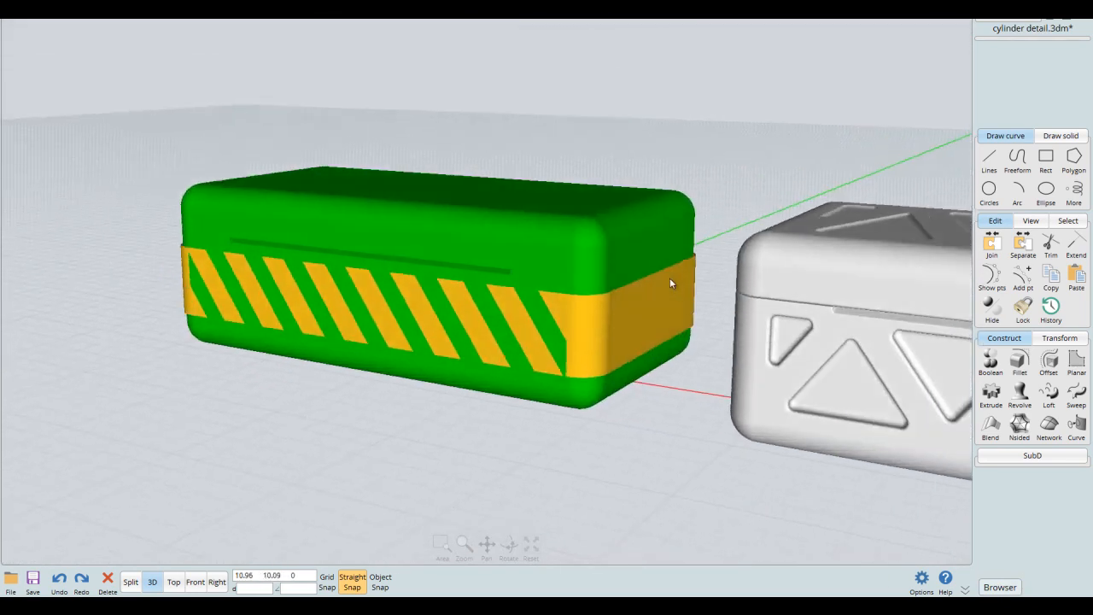
right_click_drag(580, 270, 664, 258)
right_click_drag(620, 187, 785, 190)
left_click(488, 333)
left_click(490, 333)
key("Delete")
- Mirror the ten front stripe surfaces to the back of the box across its lengthwise centre line, using object snap
right_click_drag(727, 219, 735, 279)
right_click_drag(675, 288, 524, 498)
left_click_drag(523, 497, 663, 72)
right_click_drag(663, 72, 812, 180)
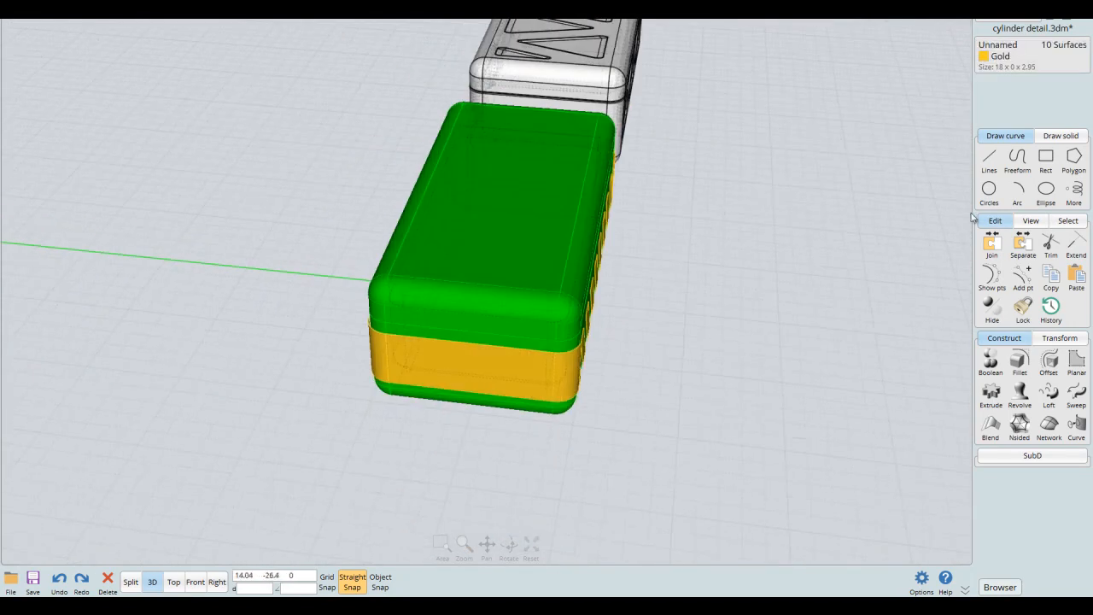
left_click(1046, 339)
left_click(990, 390)
left_click(380, 581)
scroll(532, 339, "up", 3)
left_click(487, 284)
right_click_drag(579, 326, 592, 165)
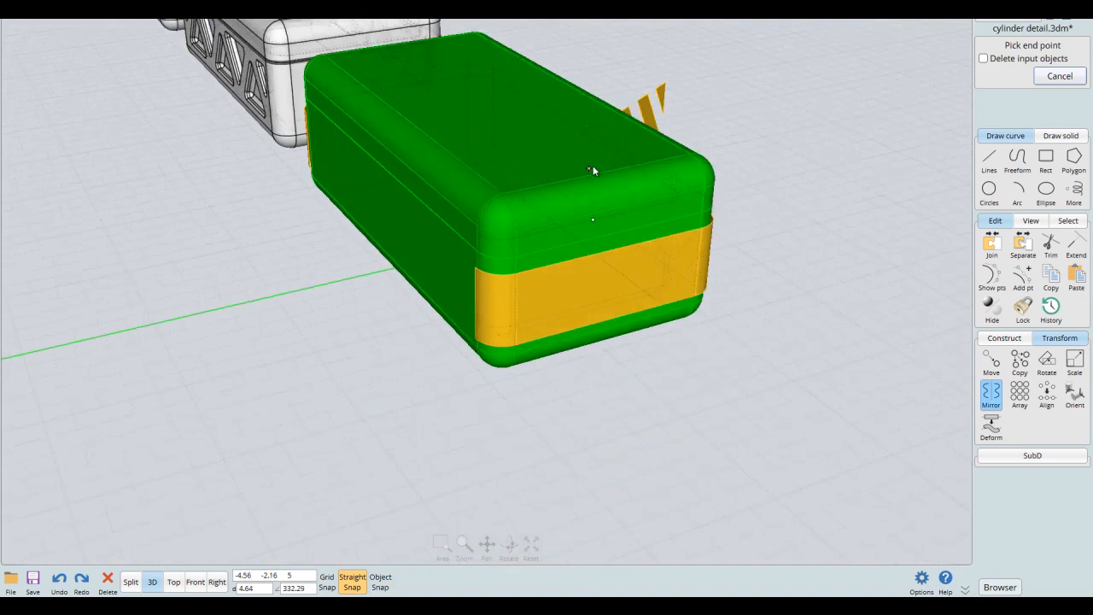
left_click(539, 183)
right_click_drag(763, 347, 489, 249)
- Offset the lid's flat top face together with its rounded edge and corner faces outward as separate surfaces
left_click(630, 254)
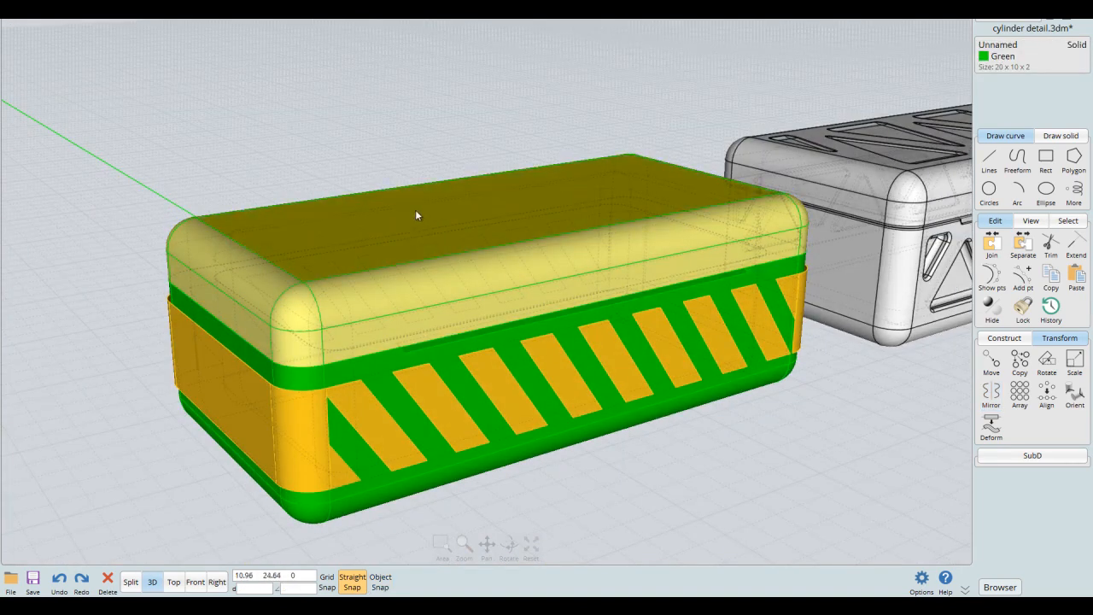
scroll(471, 245, "up", 3)
scroll(432, 243, "up", 4)
left_click(427, 239)
scroll(425, 238, "down", 5)
left_click(349, 352)
left_click(484, 367)
left_click(466, 385)
right_click_drag(432, 334, 597, 370)
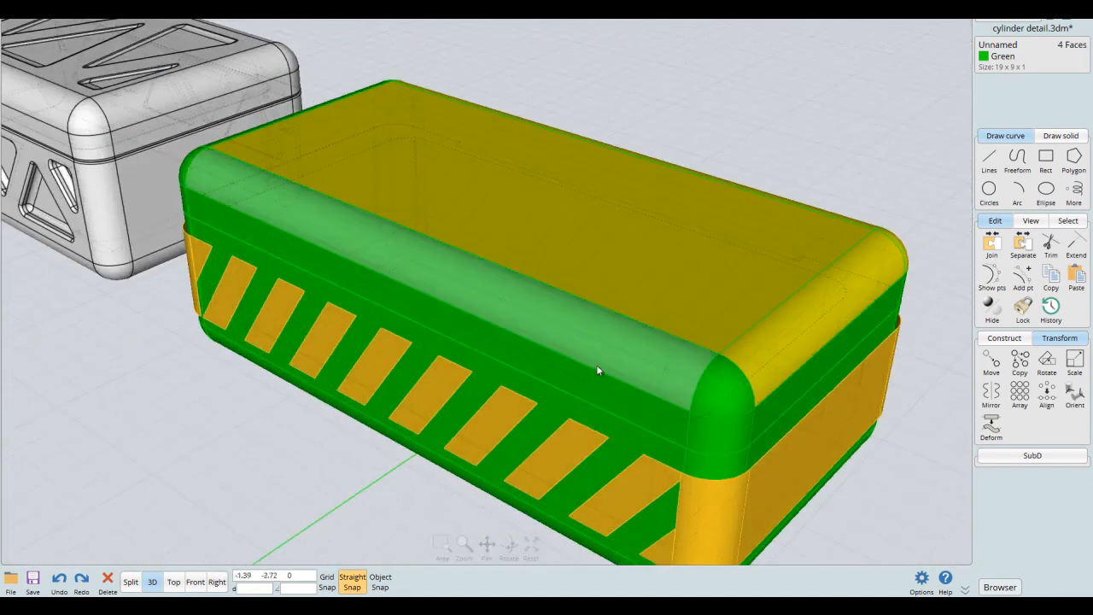
left_click(715, 395)
left_click(820, 298)
right_click_drag(819, 298, 607, 358)
left_click(620, 301)
right_click_drag(620, 295, 530, 280)
left_click(533, 317)
right_click_drag(533, 318, 744, 246)
left_click(586, 257)
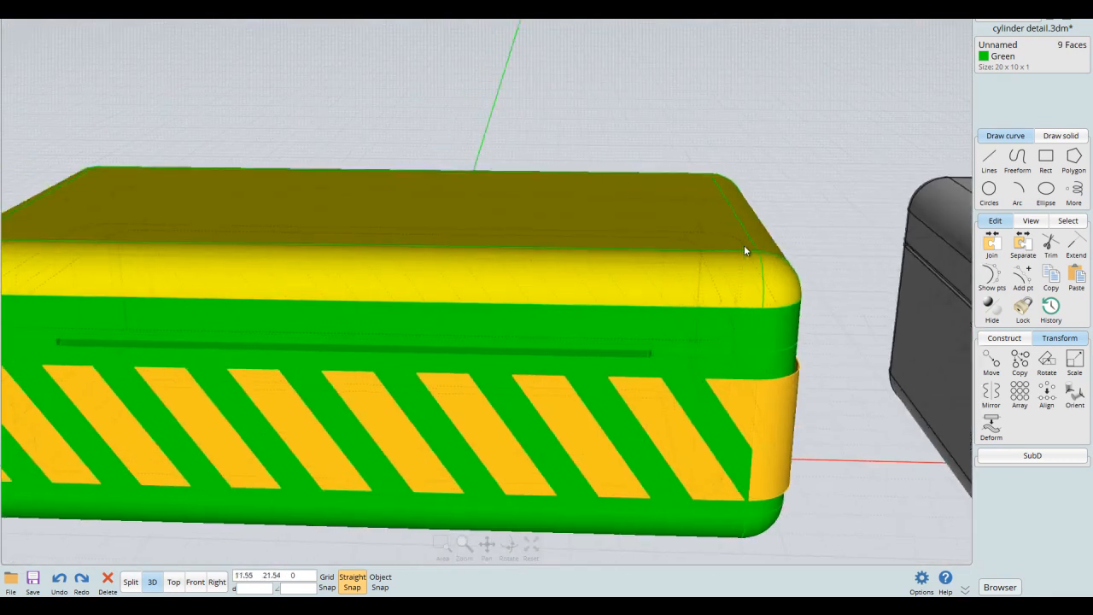
left_click(1020, 339)
left_click(1044, 363)
right_click_drag(800, 245, 815, 214)
left_click(1005, 93)
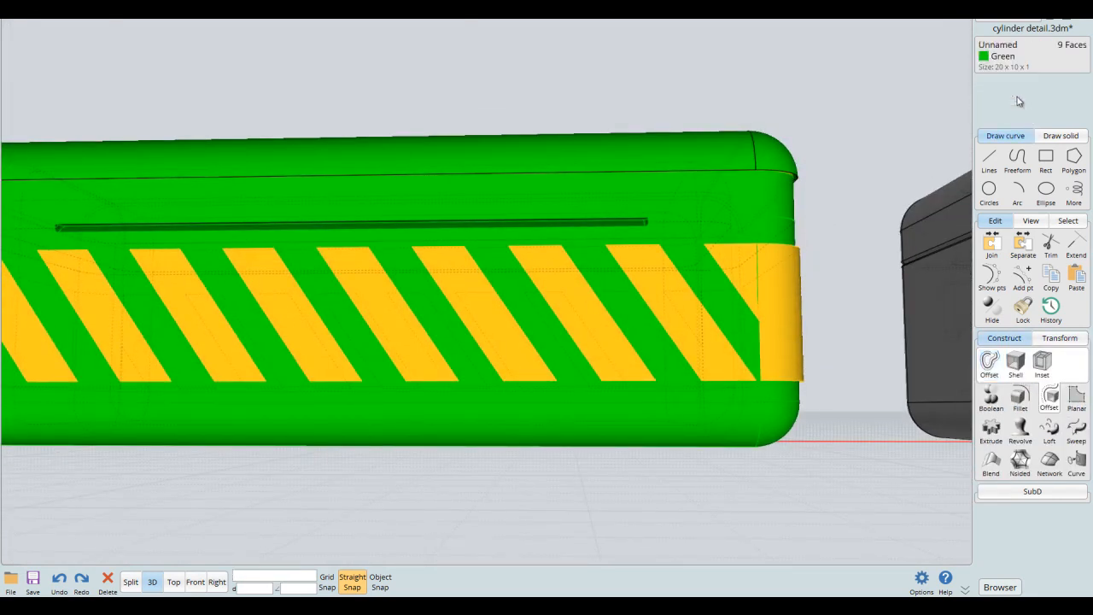
right_click_drag(829, 127, 763, 227)
- Assign the Gold style to the offset lid surfaces and join them into a single surface
left_click(749, 244)
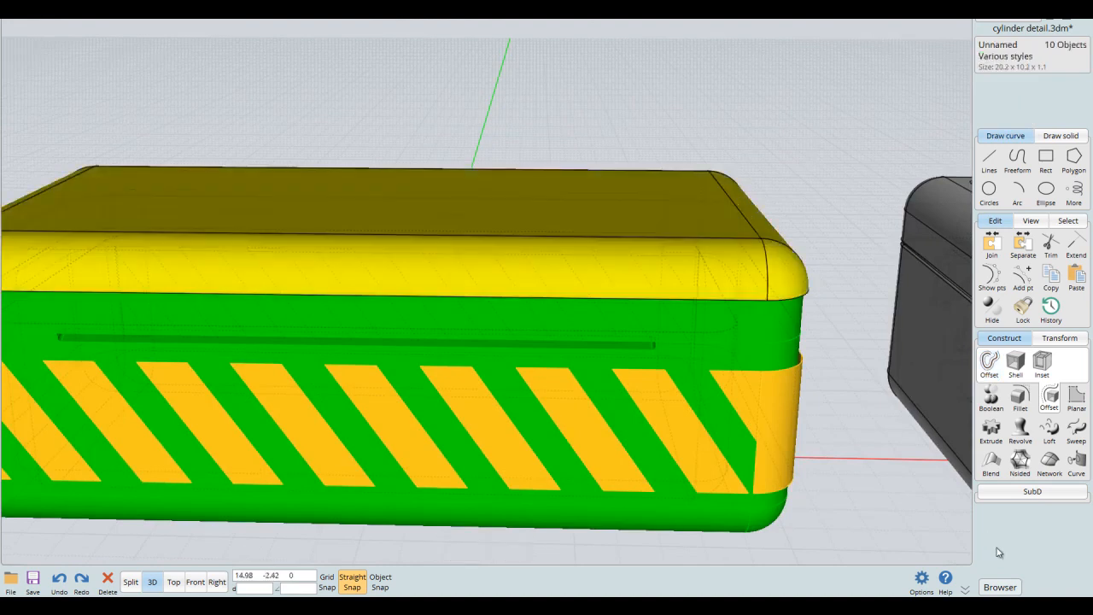
left_click(999, 586)
left_click(876, 426)
middle_click_drag(759, 354, 799, 322)
left_click(787, 327)
key("ctrl+z")
left_click(991, 245)
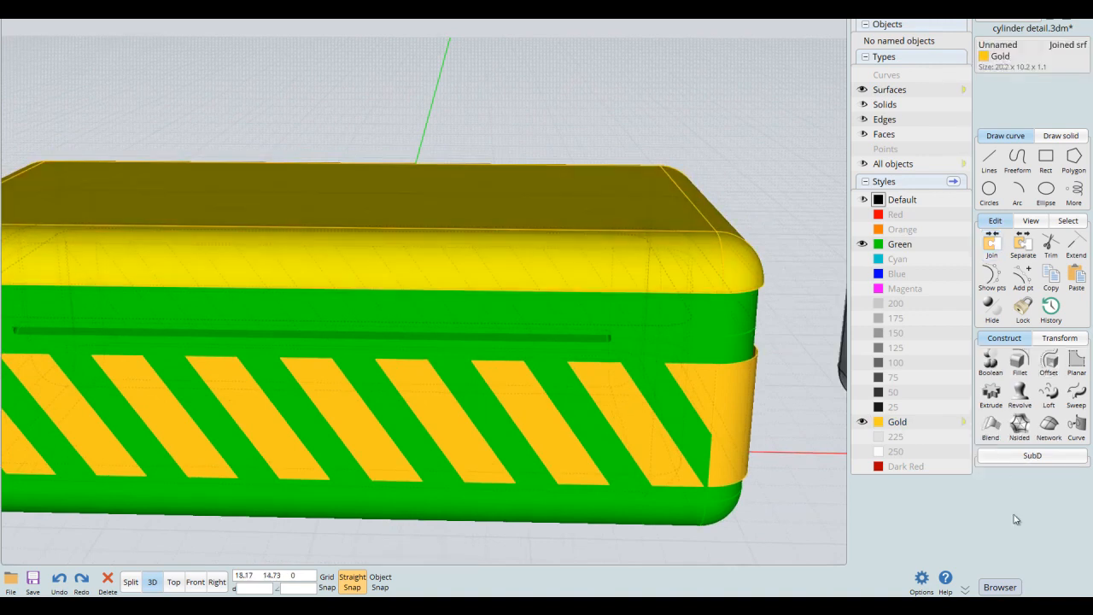
left_click(1003, 584)
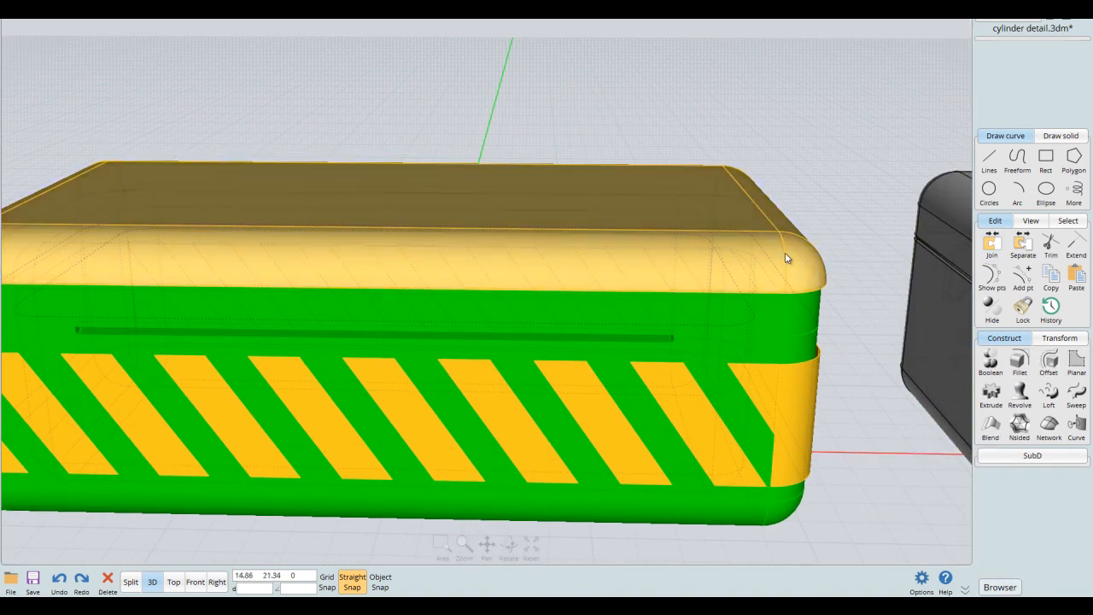
- Isolate the joined gold lid surface and show it in the front view
key("i")
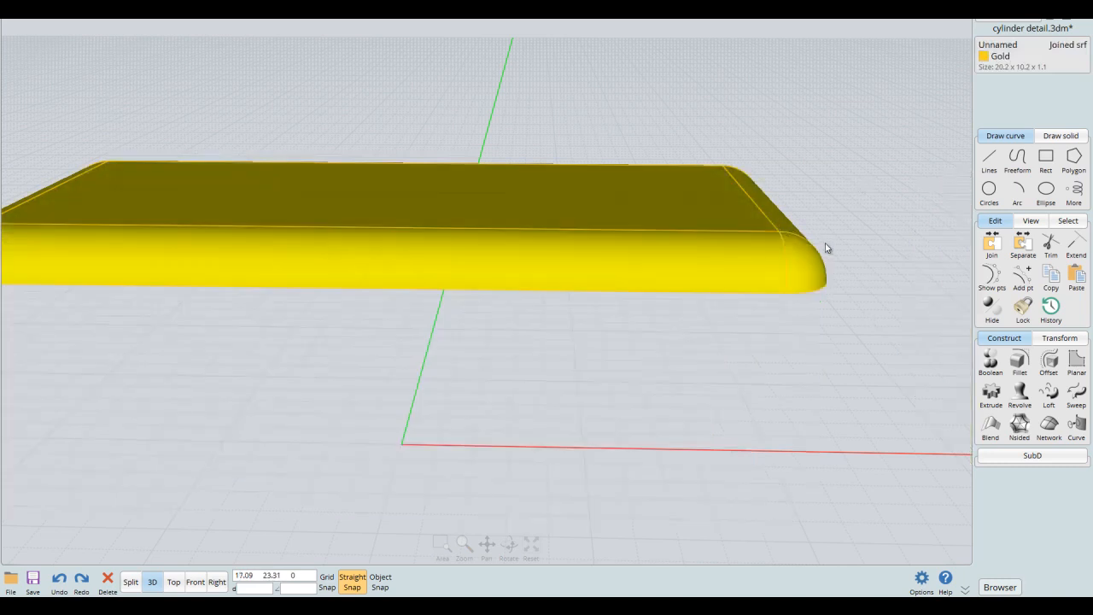
key("space")
key("space")
middle_click_drag(475, 337, 559, 386)
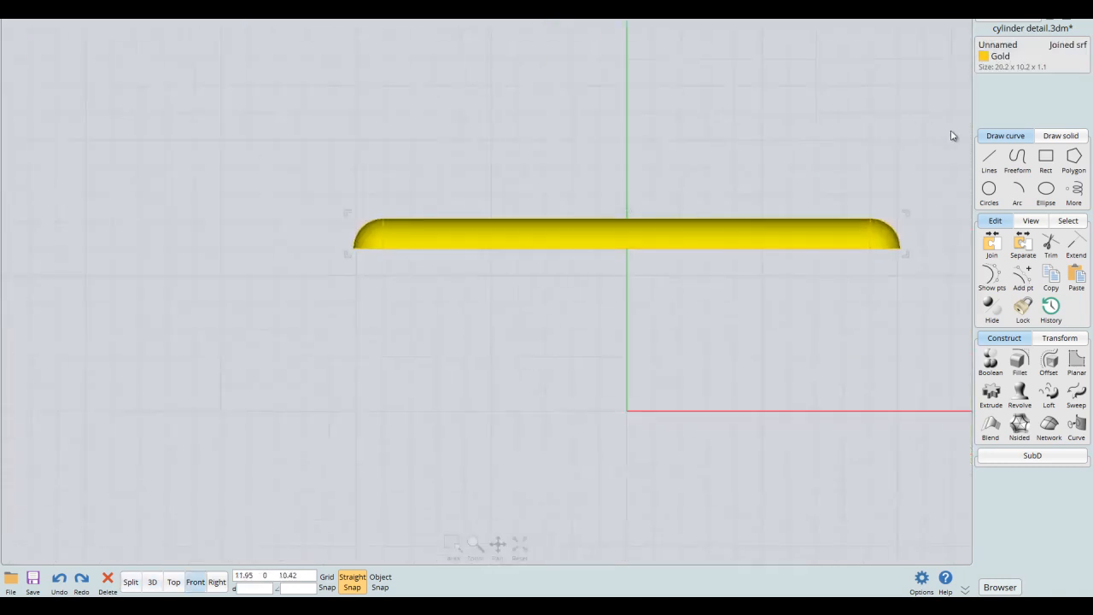
- Draw a stepped polyline across the left half of the lid surface, from beyond its left end to the vertical centre axis with grid snap
left_click(986, 158)
left_click(1018, 160)
scroll(537, 160, "up", 4)
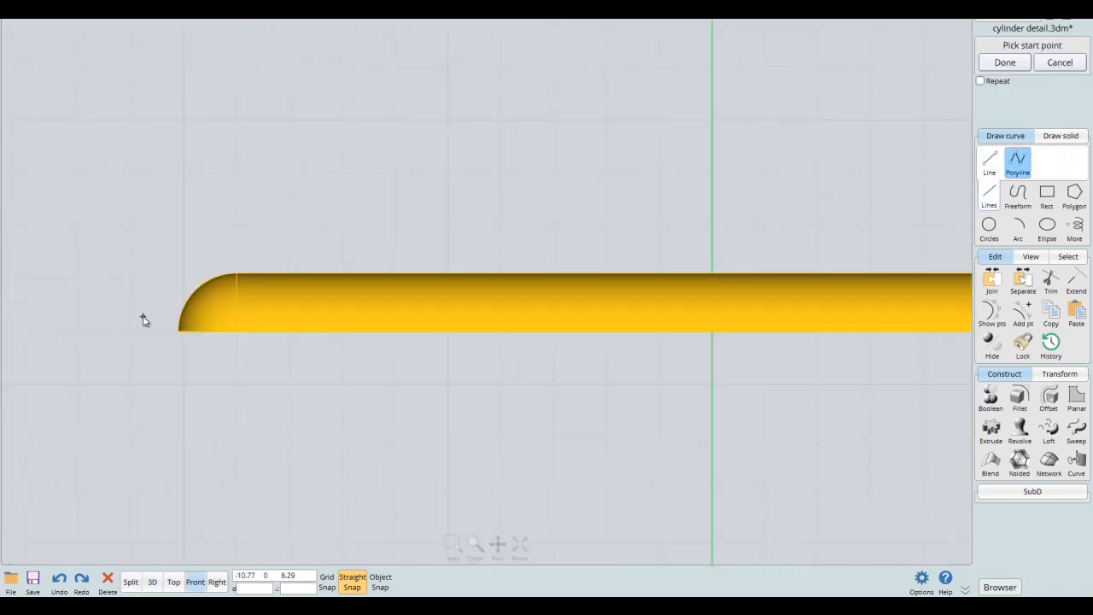
left_click(143, 317)
left_click(216, 317)
left_click(256, 291)
left_click(395, 291)
left_click(417, 306)
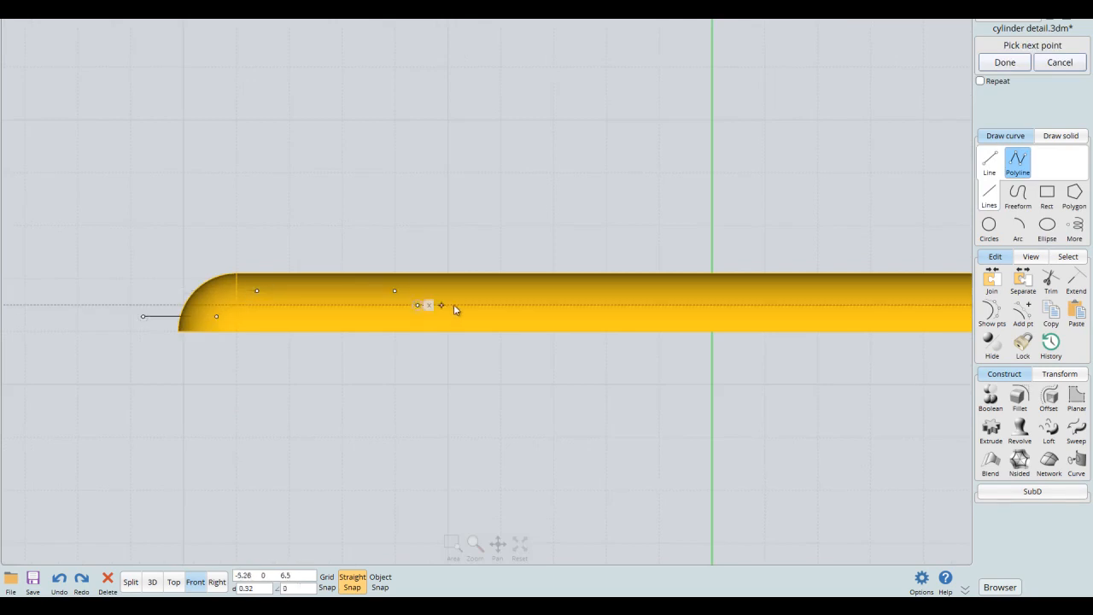
left_click(598, 306)
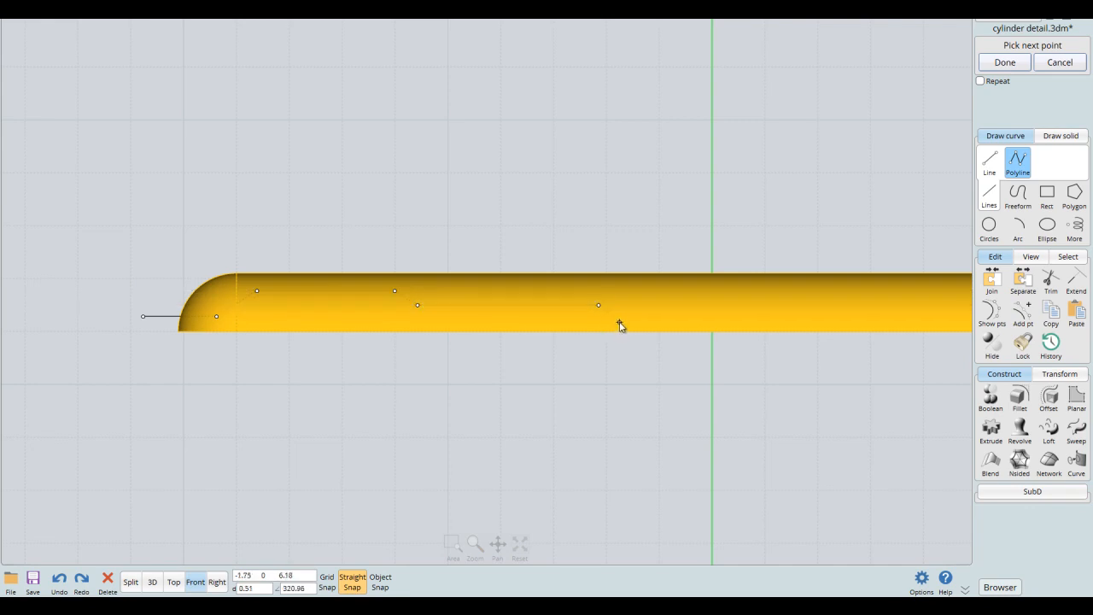
left_click(327, 584)
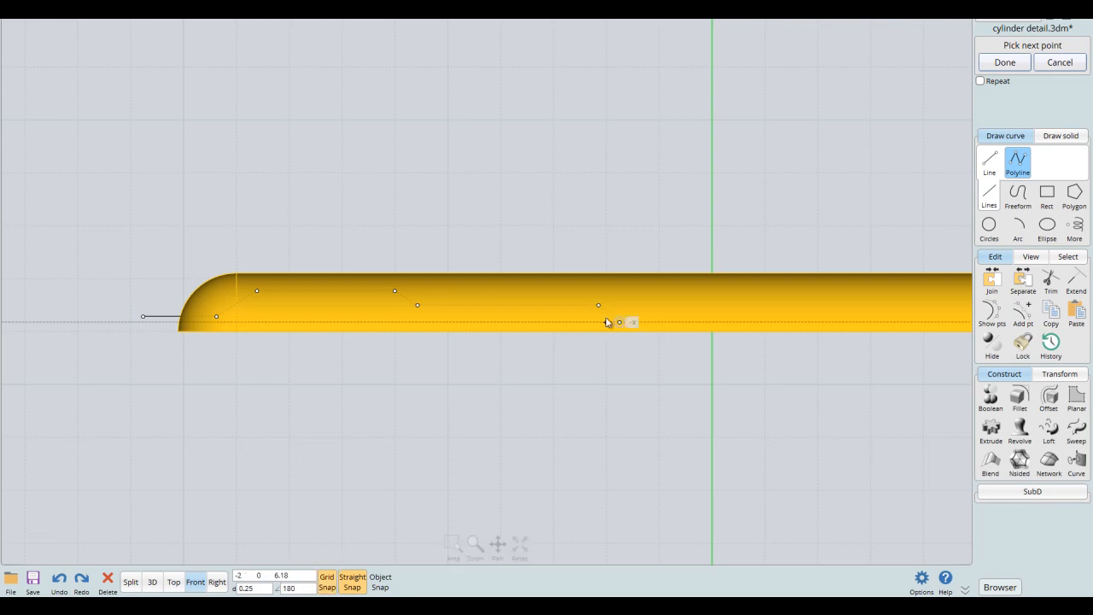
left_click(713, 322)
right_click(741, 379)
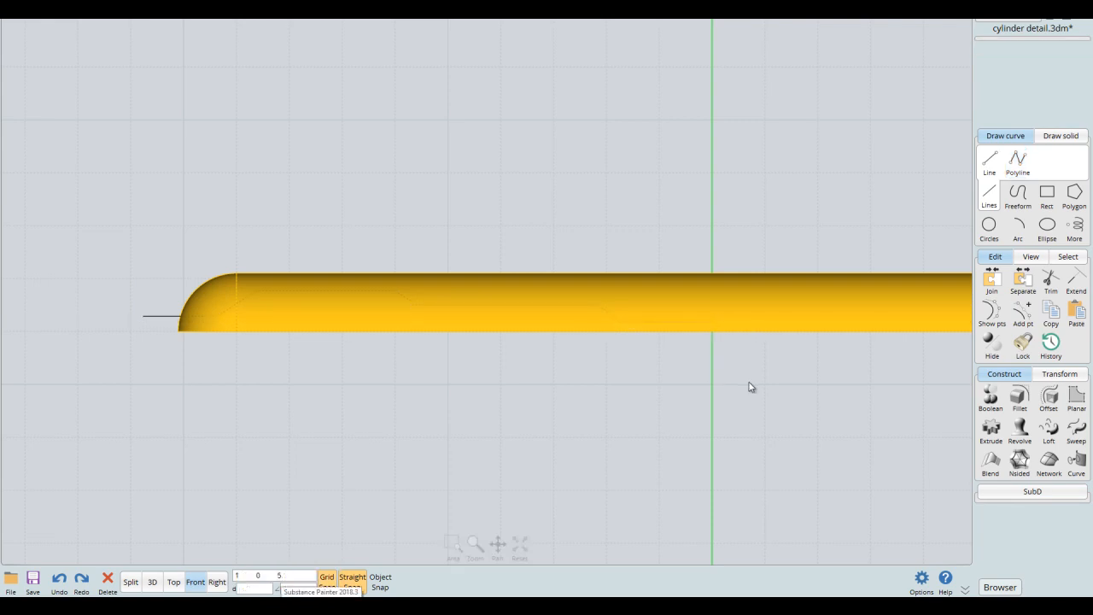
- Mirror the stepped polyline across the vertical centre axis onto the other half of the lid surface, keeping the original
left_click(655, 321)
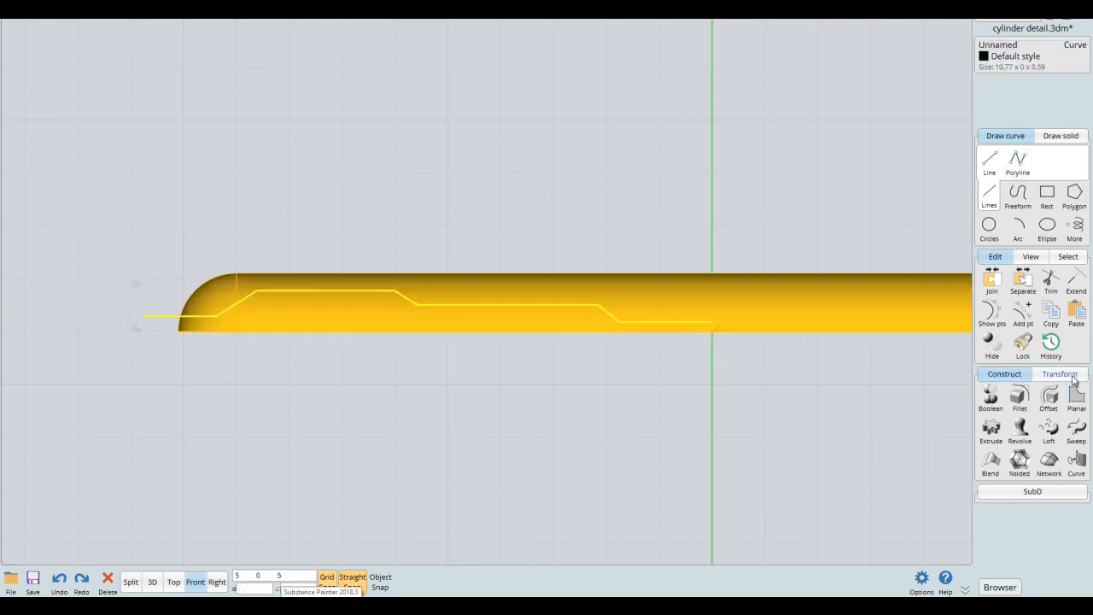
left_click(1072, 379)
left_click(991, 427)
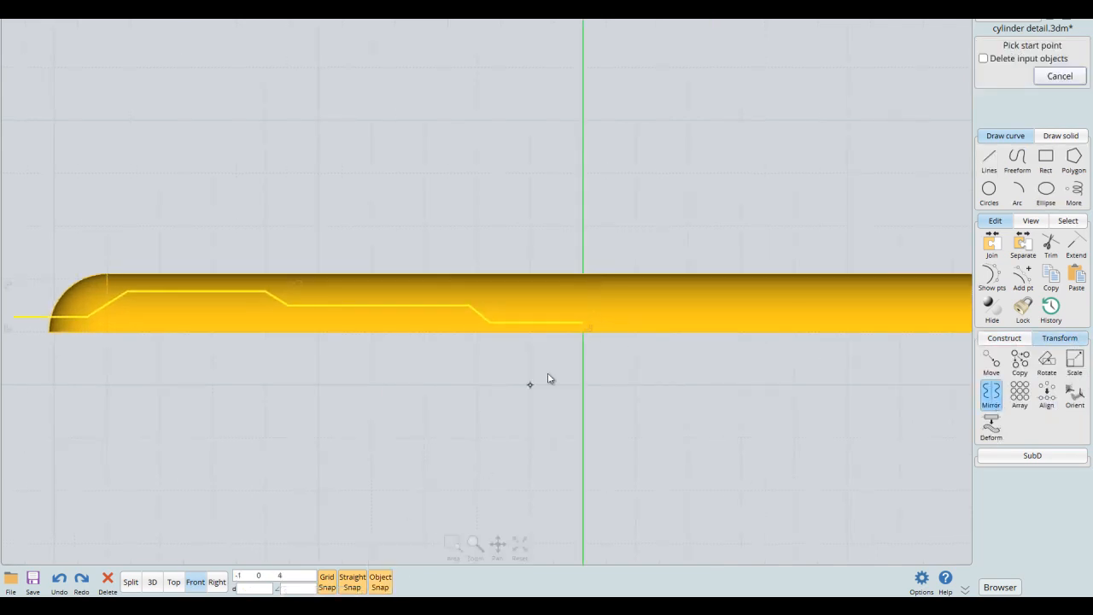
scroll(584, 327, "down", 4)
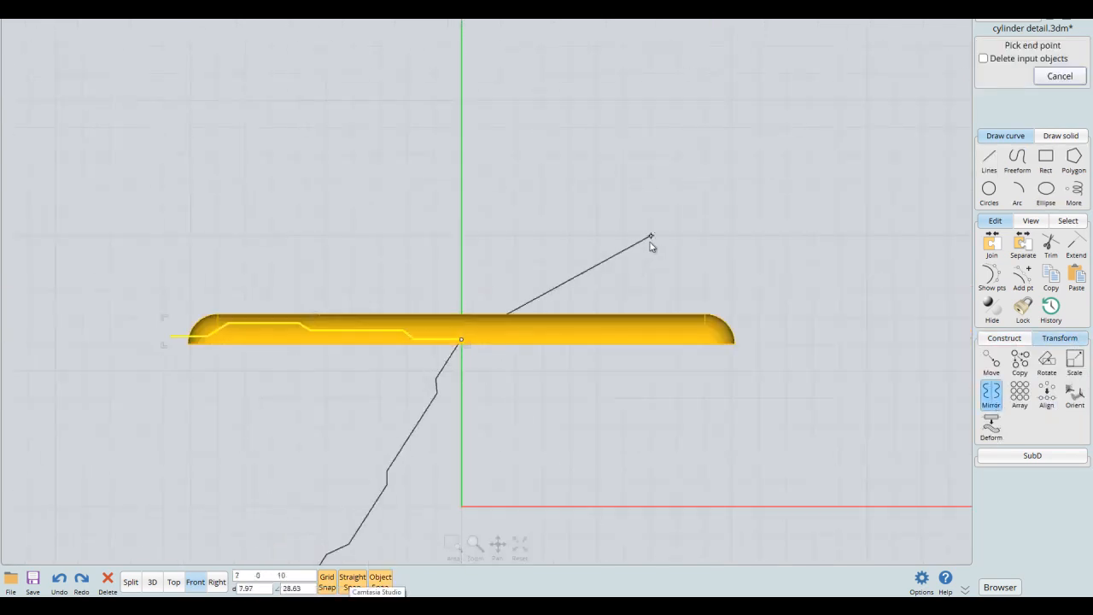
left_click(461, 264)
left_click(561, 234)
- Join the stepped polyline and its mirrored copy into a single curve
left_click(521, 333)
left_click(444, 341)
right_click_drag(583, 293, 659, 302)
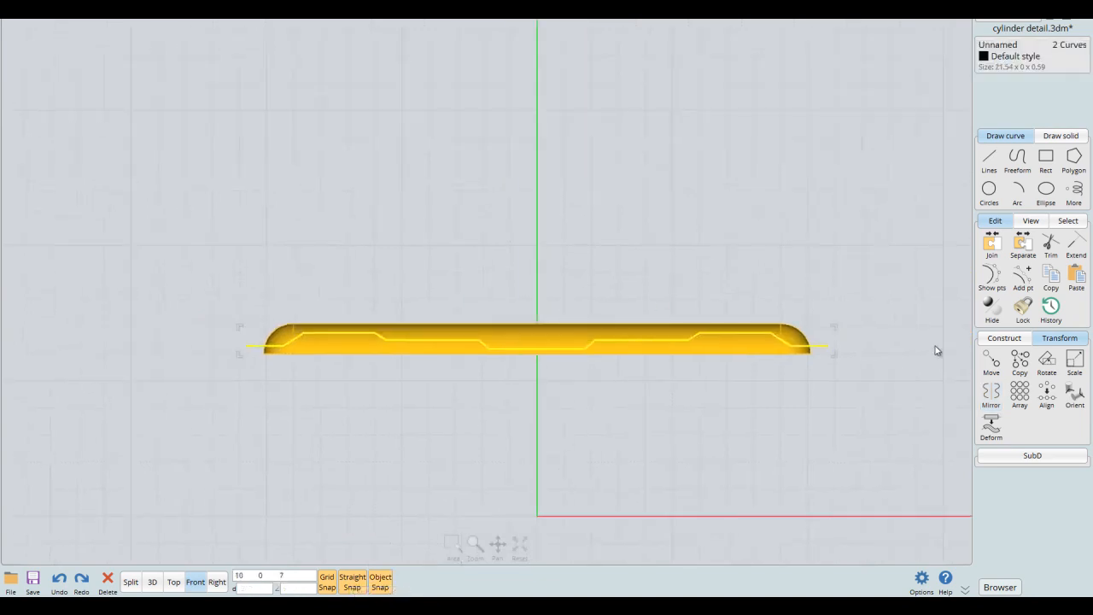
right_click_drag(571, 271, 645, 248)
scroll(653, 248, "up", 1)
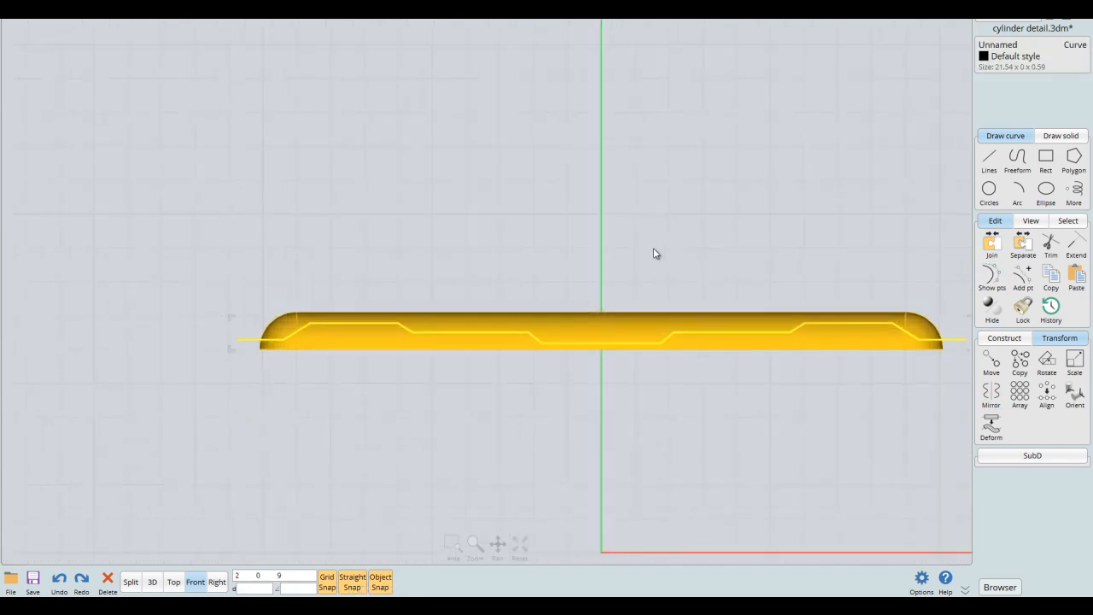
right_click_drag(583, 305, 698, 281)
scroll(698, 281, "up", 1)
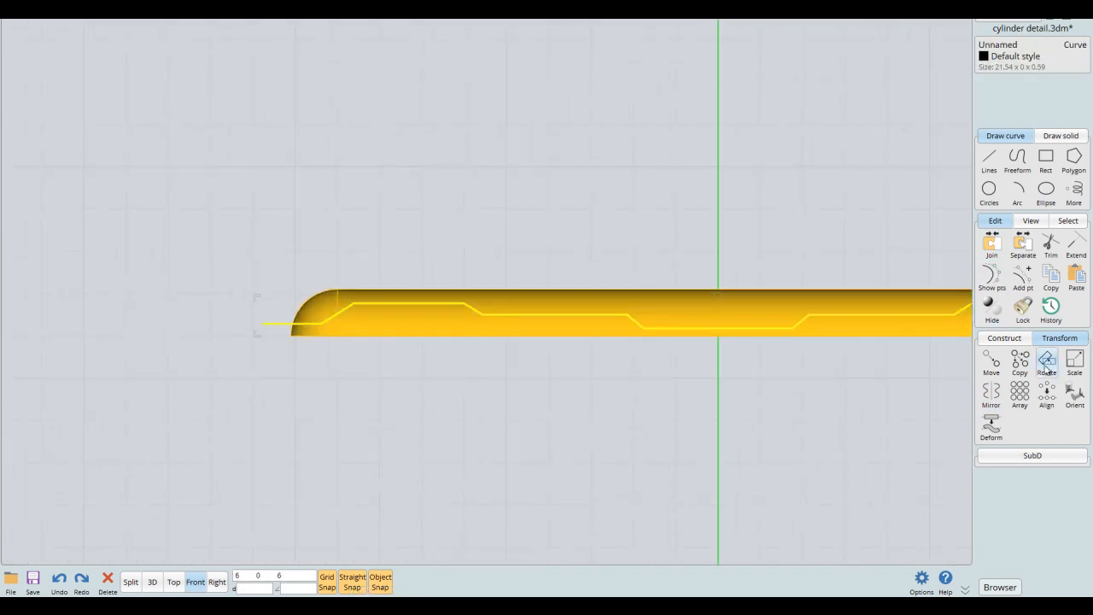
- Fillet all corners of the joined stepped curve with a radius of 0.5
left_click(1002, 339)
left_click(1018, 364)
scroll(751, 311, "up", 2)
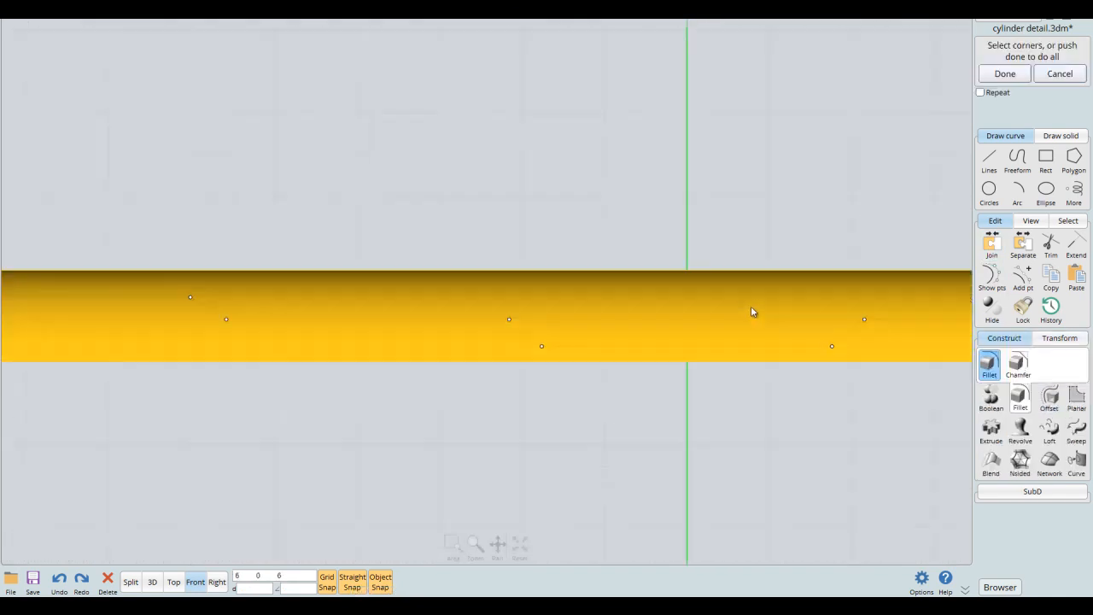
left_click(1002, 76)
left_click(1034, 61)
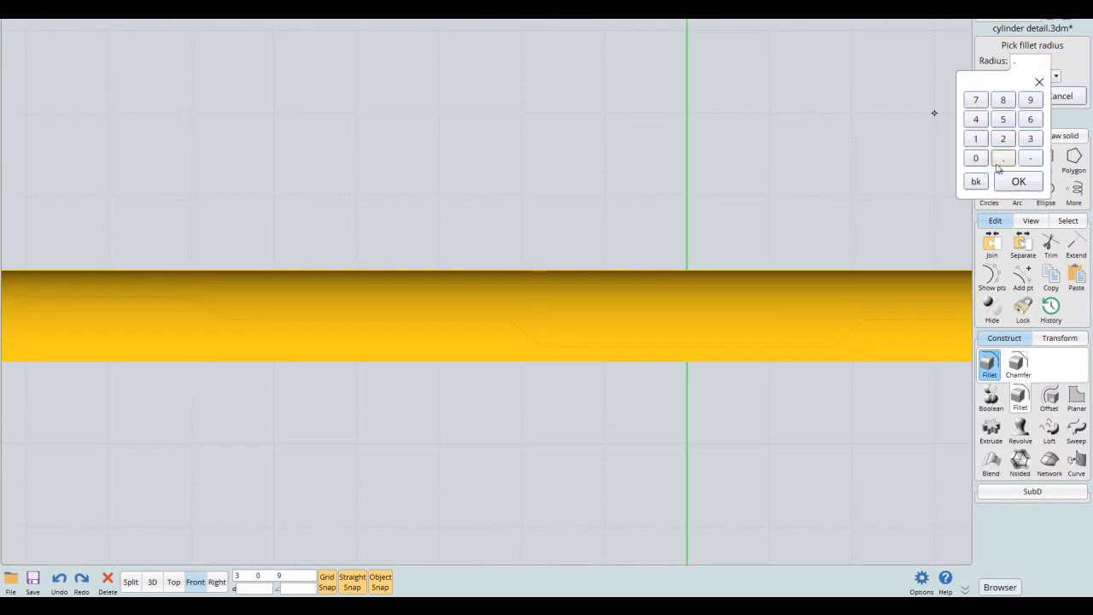
left_click(1018, 181)
right_click_drag(568, 229, 761, 206)
scroll(787, 205, "down", 2)
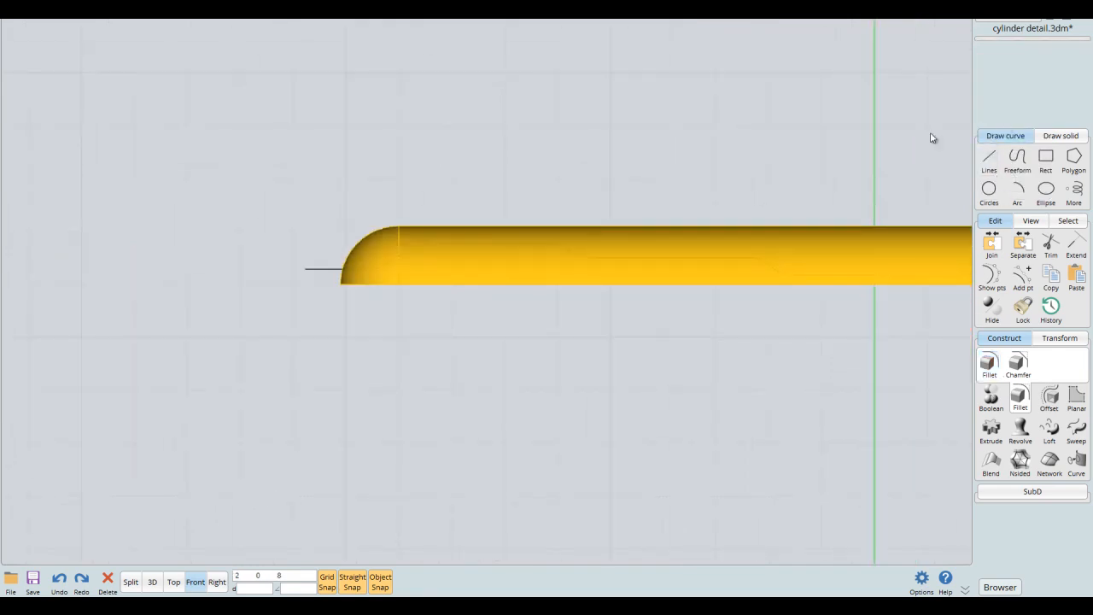
left_click(1007, 99)
- Try to cut the gold lid surface with the open stepped curve using Boolean difference, and undo the cut
right_click_drag(861, 198, 684, 236)
left_click(691, 275)
left_click(990, 395)
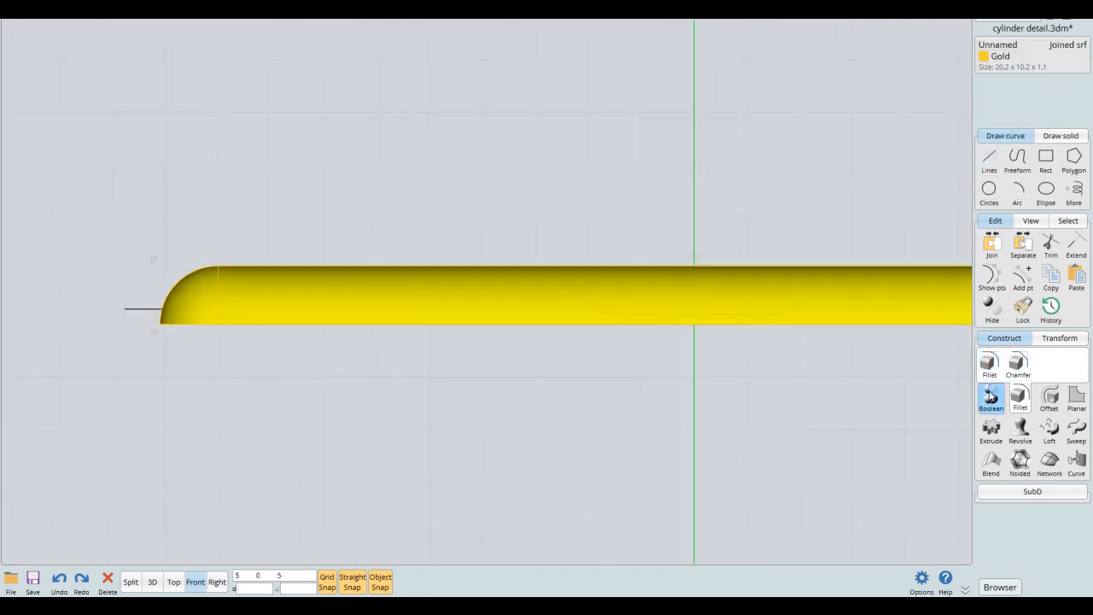
left_click(988, 363)
left_click(834, 305)
right_click_drag(834, 254, 776, 230)
scroll(883, 276, "down", 2)
right_click_drag(612, 272, 621, 258)
key("ctrl+z")
- Draw a polyline from one end of the stepped curve down, across beneath the lid surface and up to the other end
left_click(806, 330)
left_click(989, 161)
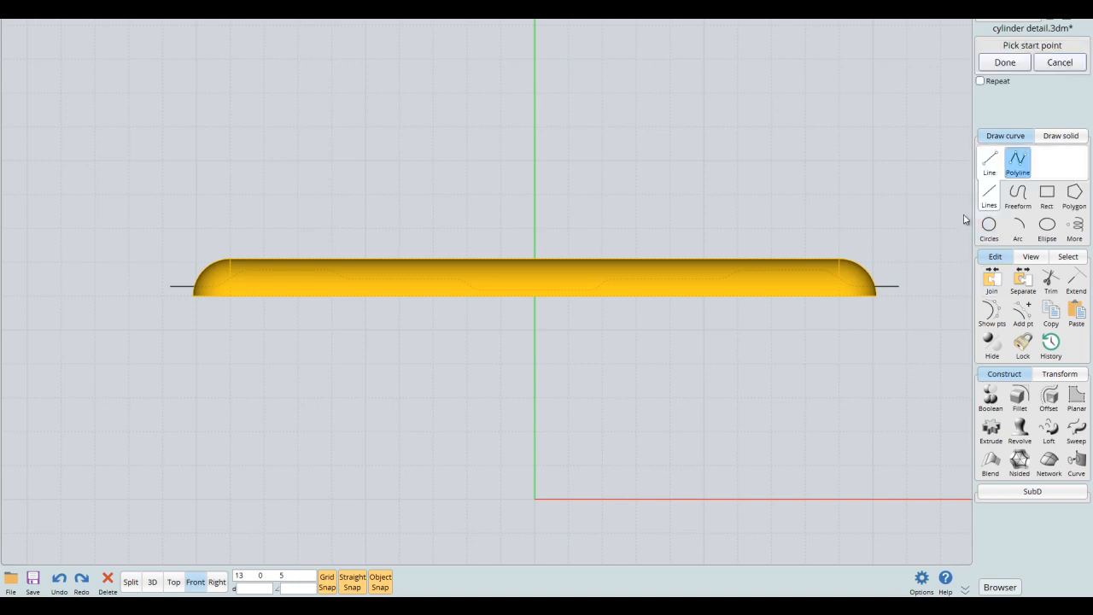
left_click(899, 288)
left_click(898, 329)
left_click(162, 329)
left_click(171, 289)
right_click(230, 332)
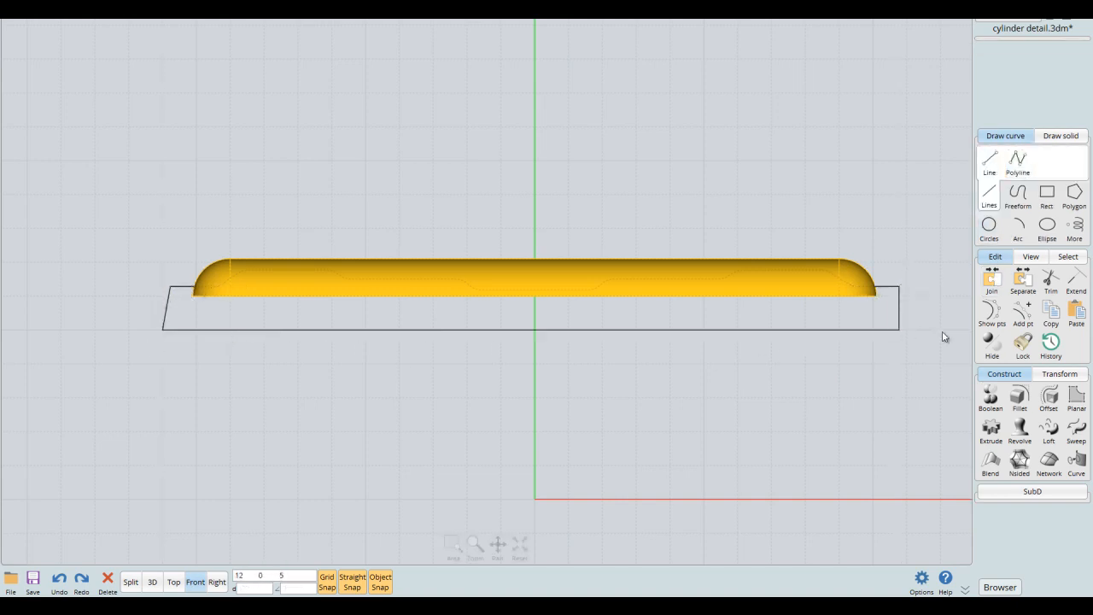
- Join the stepped curve and the polyline beneath it into one closed curve
left_click(892, 287)
left_click(899, 299)
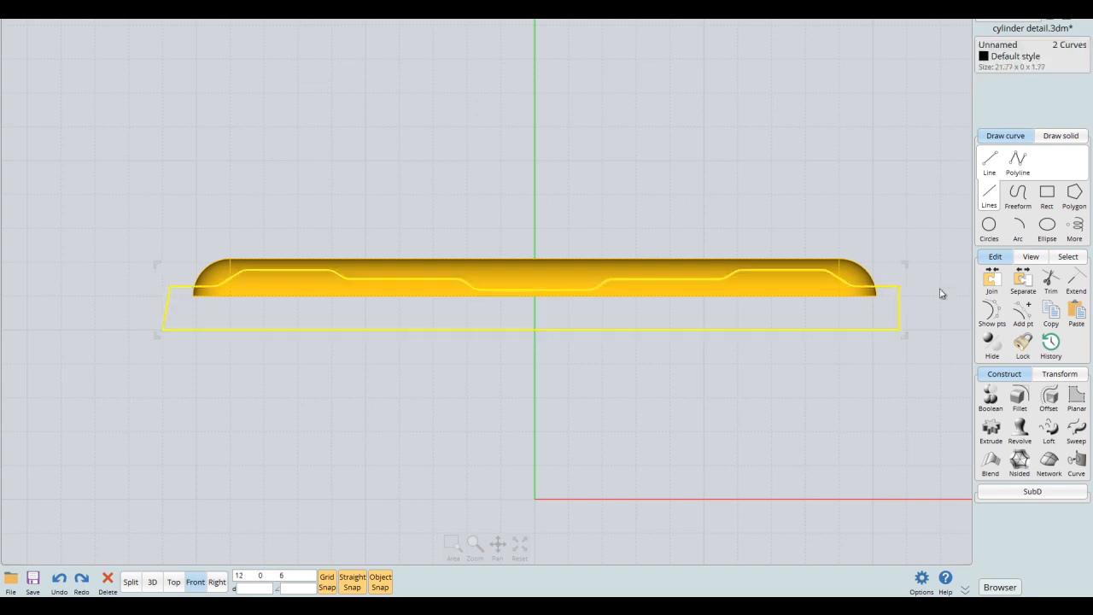
left_click(992, 286)
- Subtract the closed stepped curve from the gold lid surface with Boolean difference and delete the cutting curve
right_click_drag(859, 297, 768, 299)
left_click(793, 264)
left_click(763, 276)
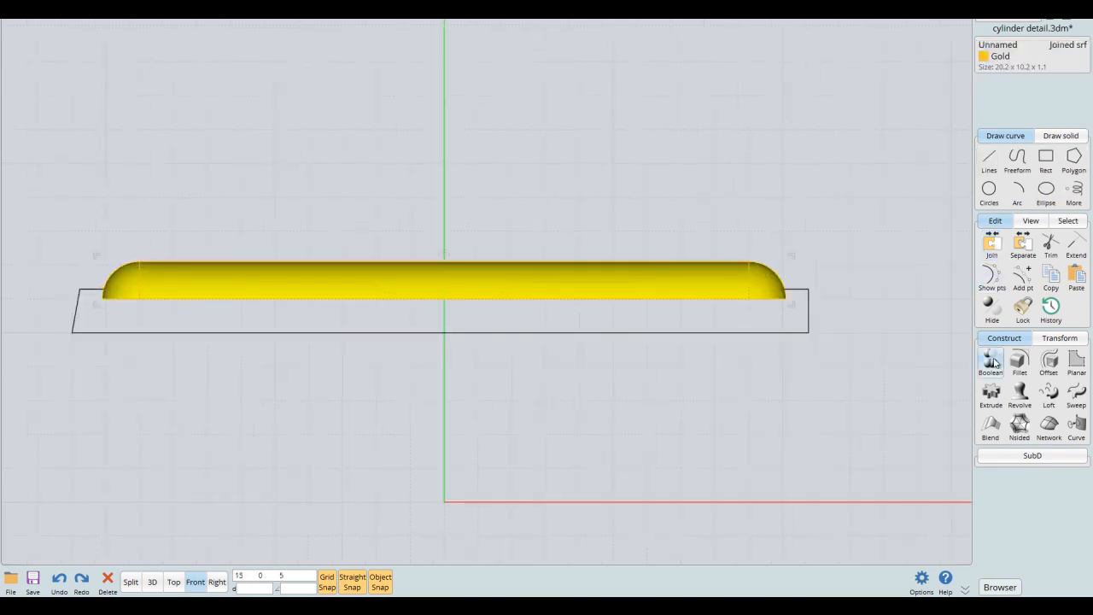
left_click(999, 357)
left_click(995, 360)
left_click(808, 308)
right_click(832, 250)
right_click_drag(837, 261, 894, 250)
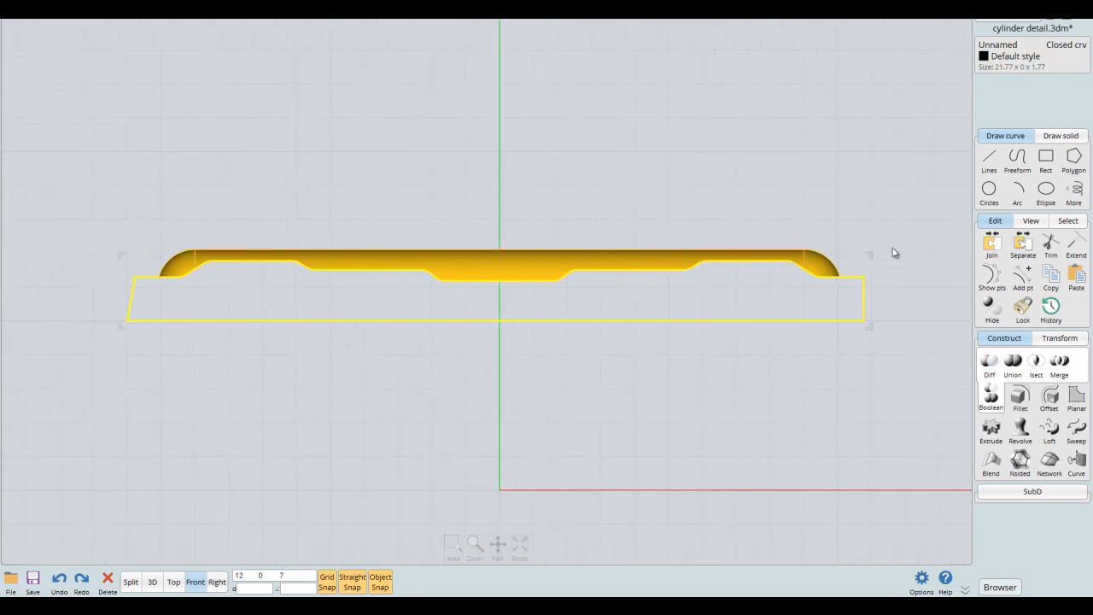
key("Delete")
right_click_drag(756, 237, 811, 245)
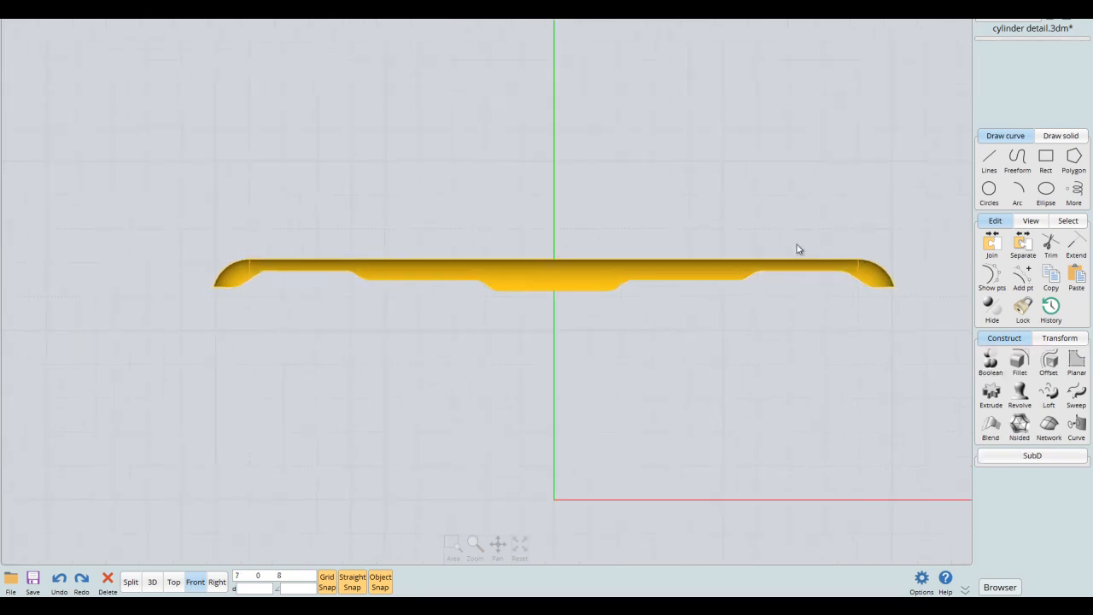
right_click_drag(778, 207, 780, 218)
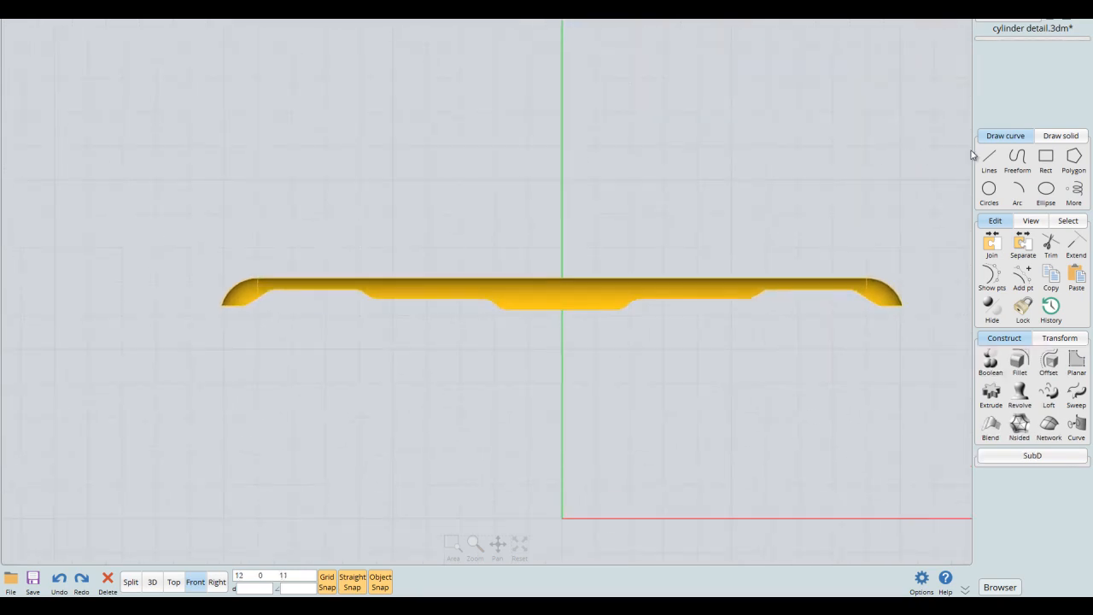
- With grid and object snap off, draw a closed four-sided polyline with slanted ends overlapping the lid surface's upper edge left of centre
left_click(991, 160)
left_click(1016, 162)
scroll(497, 302, "up", 2)
right_click_drag(497, 301, 555, 321)
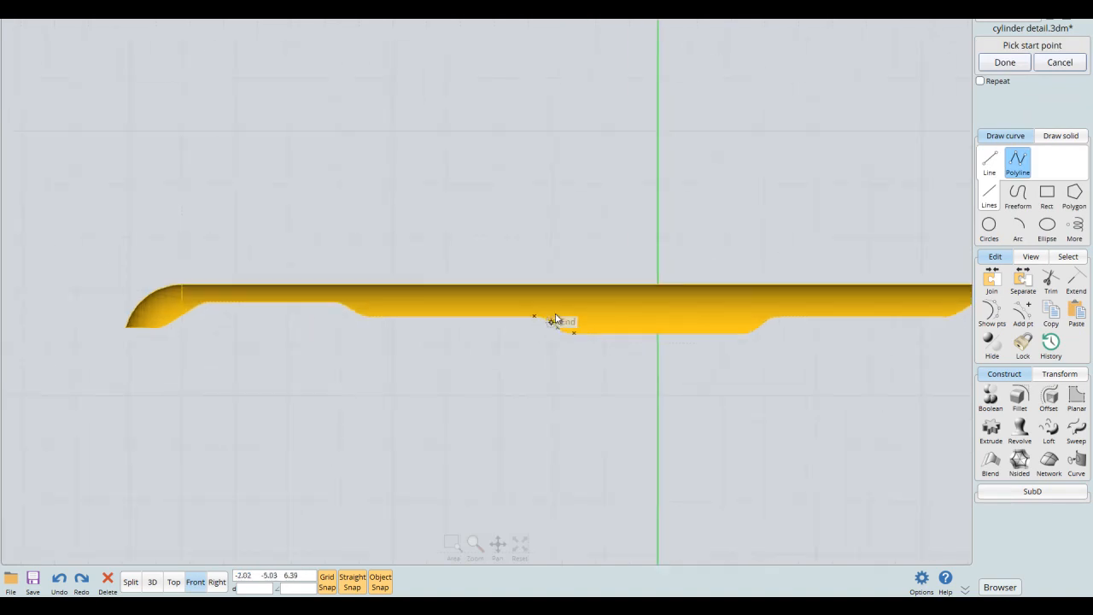
left_click(380, 582)
left_click(327, 581)
scroll(362, 282, "up", 1)
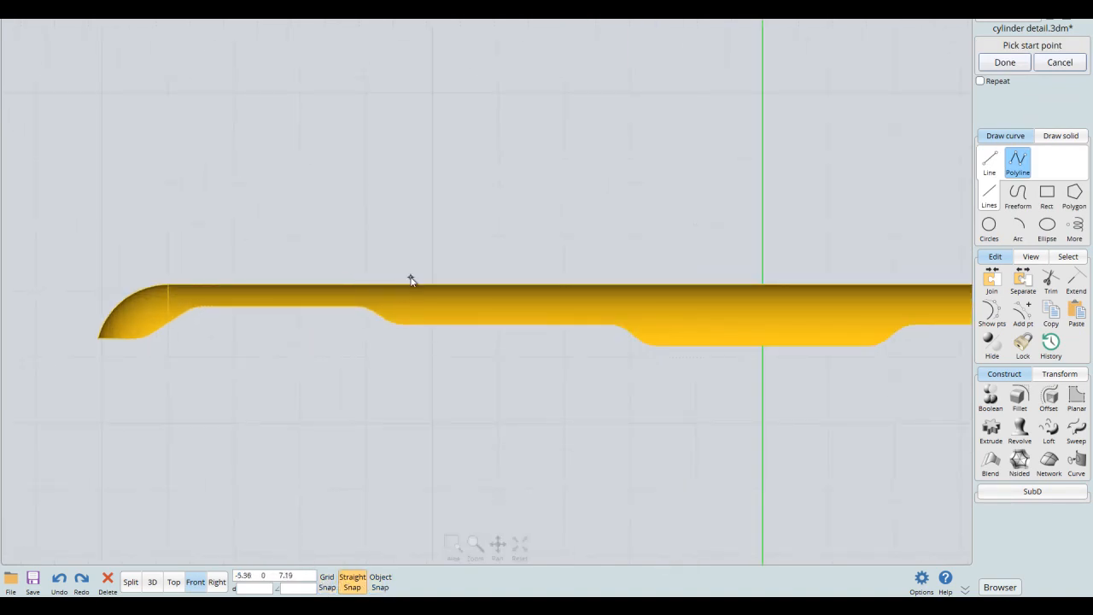
right_click_drag(397, 288, 382, 281)
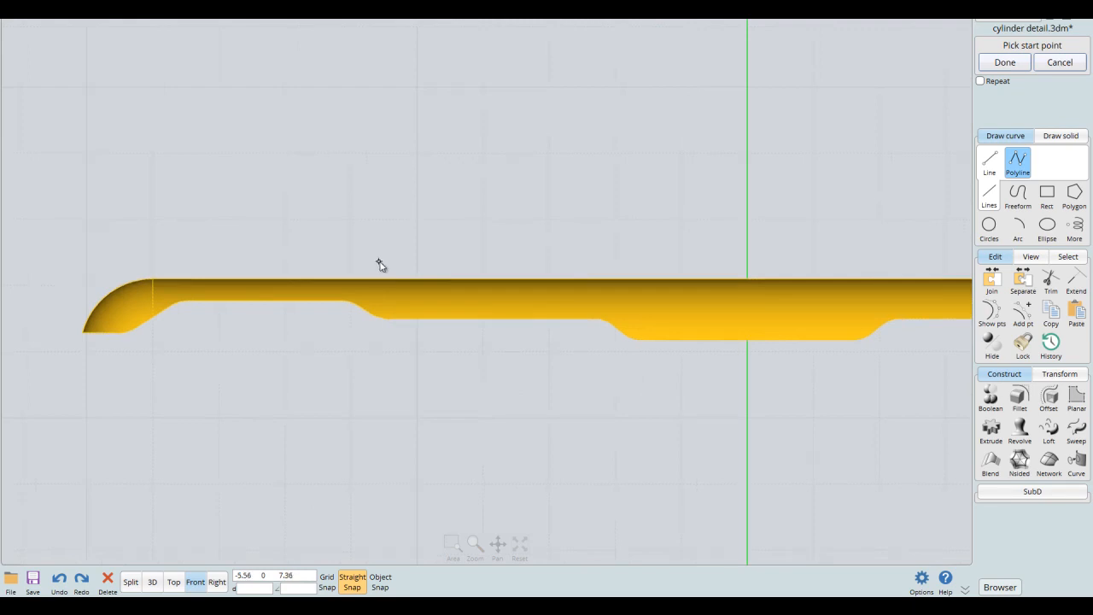
left_click(422, 298)
left_click(353, 256)
scroll(537, 213, "down", 1)
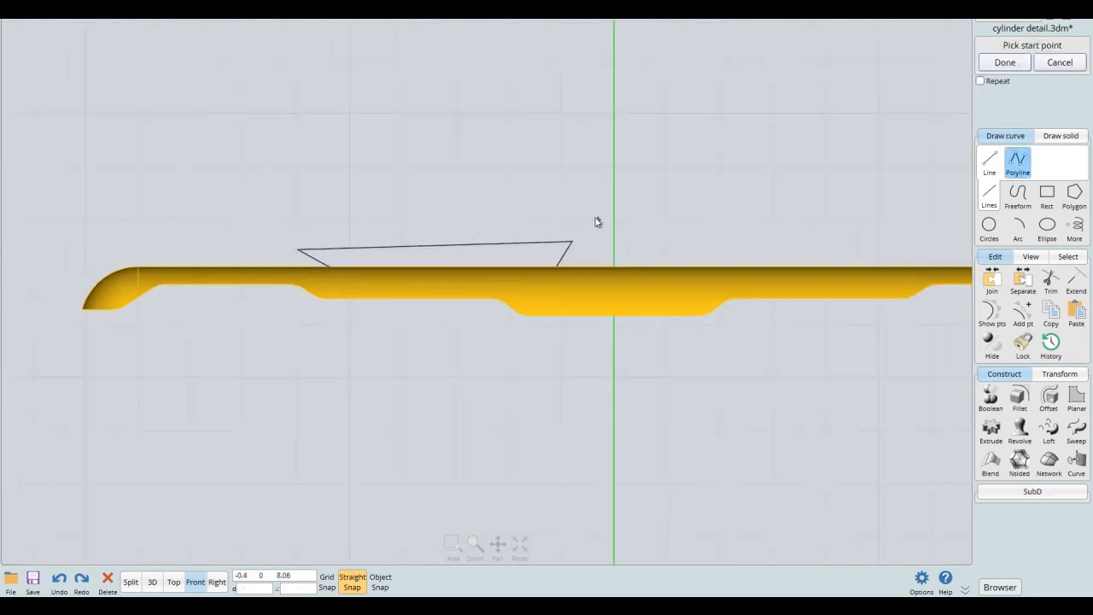
- Turn object snap back on and mirror the four-sided outline across the vertical centre axis, keeping the original
left_click(565, 254)
left_click(380, 582)
left_click(1059, 373)
left_click(990, 428)
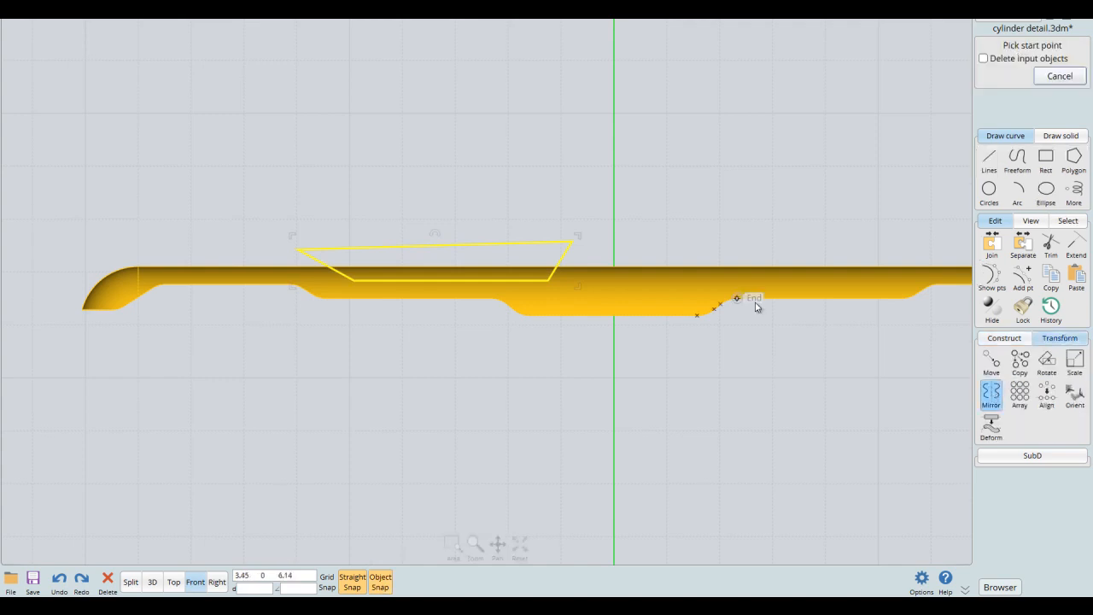
left_click(613, 268)
middle_click_drag(714, 206, 615, 212)
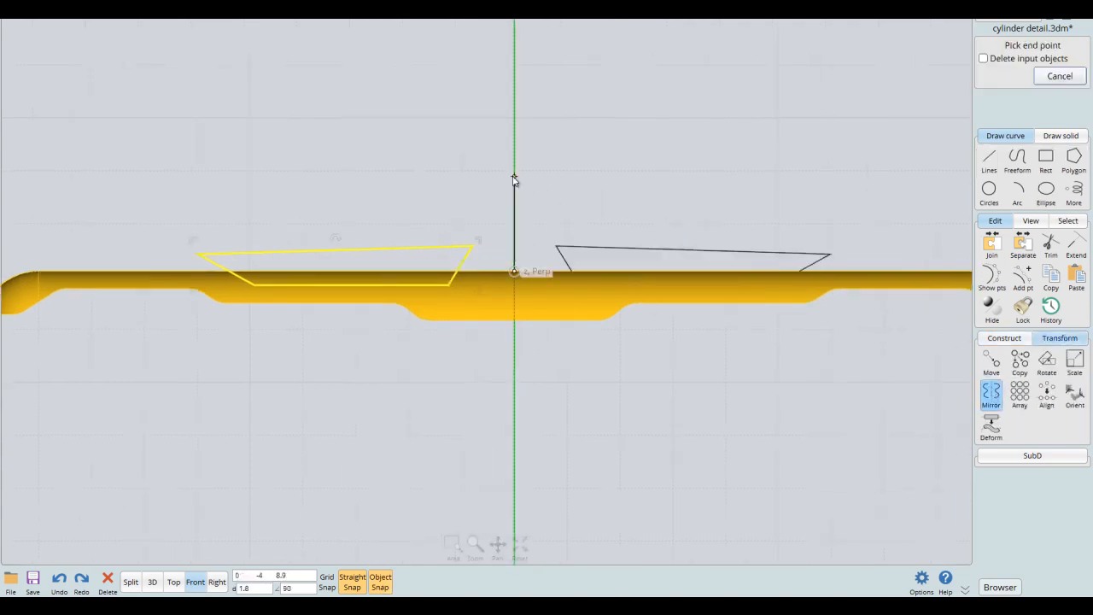
left_click(515, 180)
- Fillet all corners of the mirrored four-sided outline with a circular radius of 0.1
left_click(597, 232)
left_click(597, 249)
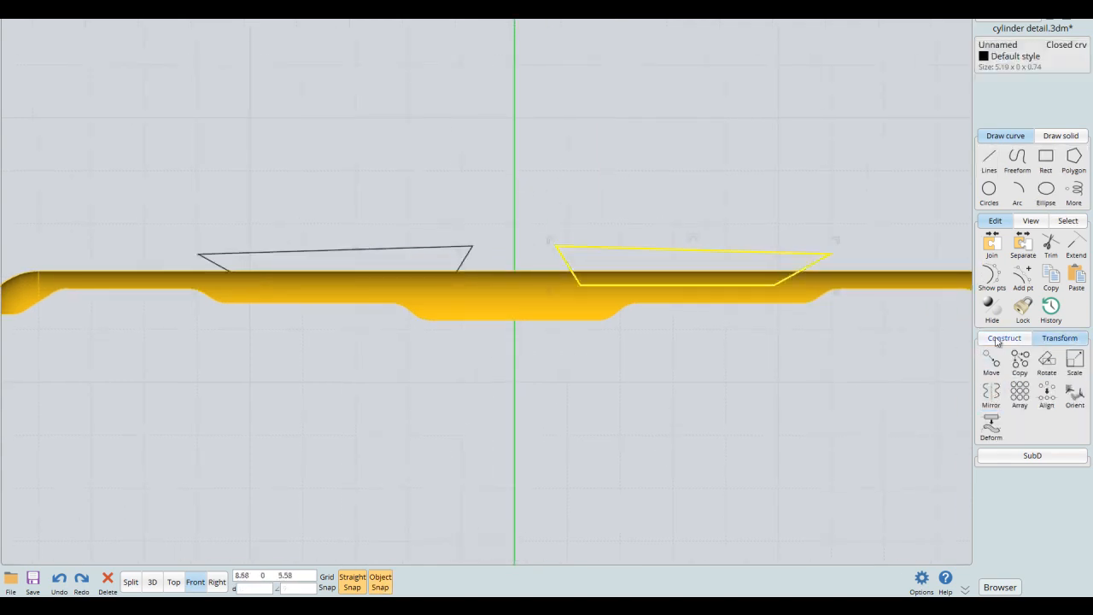
left_click(996, 342)
left_click(1019, 362)
left_click(1015, 78)
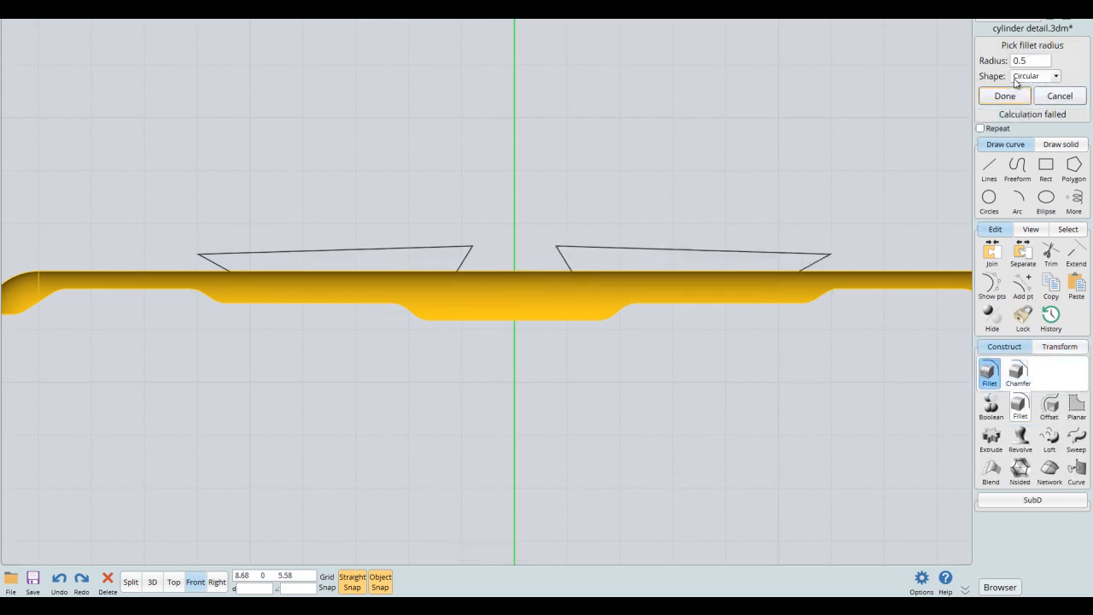
left_click(1035, 60)
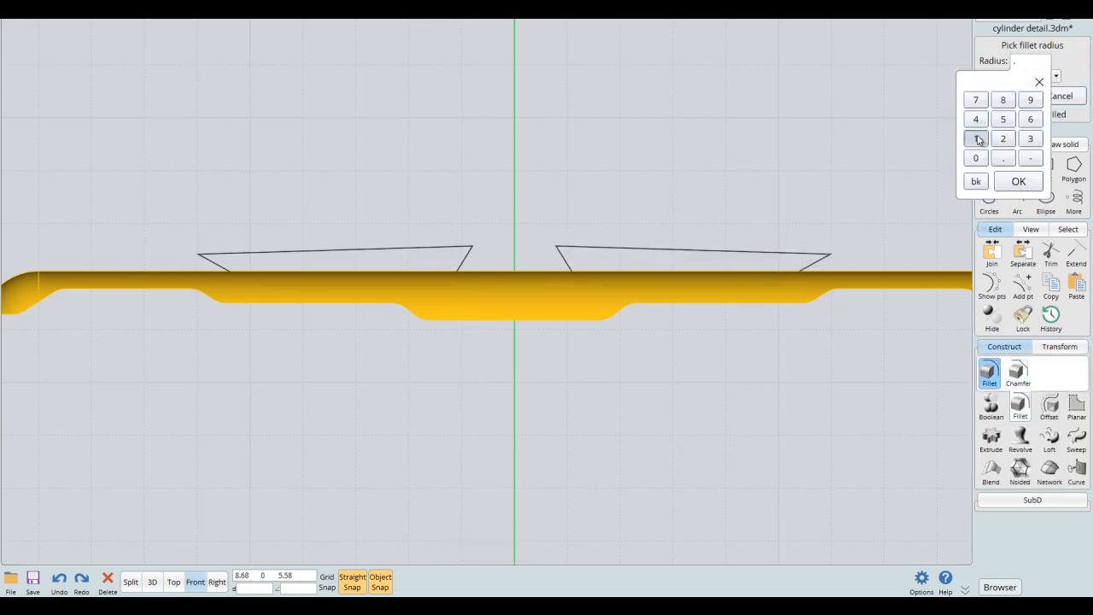
left_click(979, 139)
left_click(1018, 181)
scroll(824, 195, "up", 1)
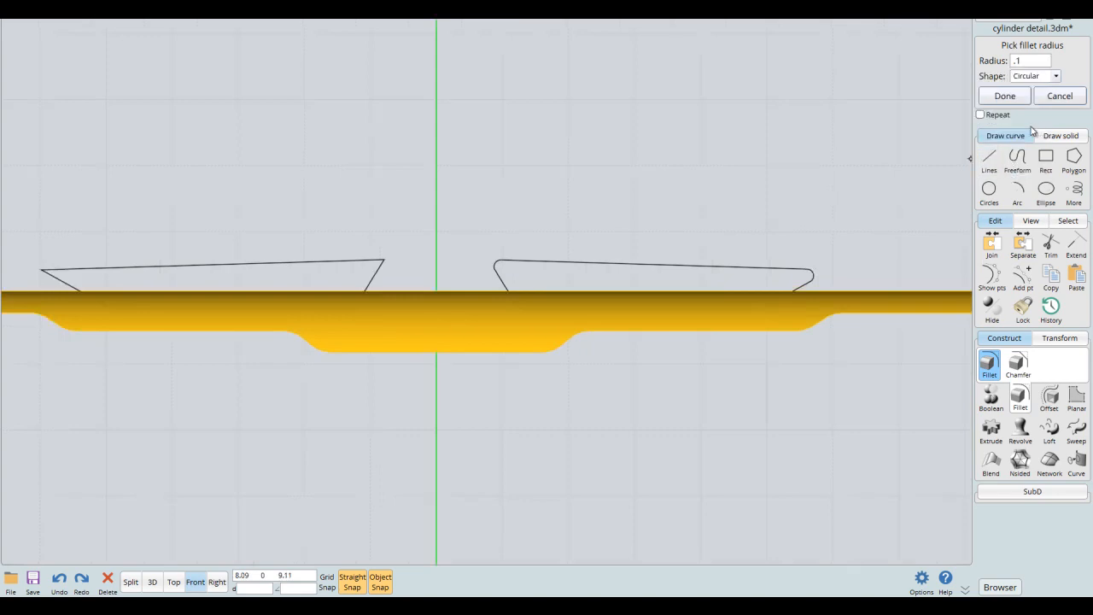
left_click(1011, 98)
- Fillet all corners of the original four-sided outline left of the centre axis with the same 0.1 radius
right_click_drag(442, 237, 640, 227)
left_click(583, 250)
right_click(584, 250)
right_click(661, 183)
right_click(724, 187)
- Subtract both rounded outlines from the gold lid surface with Boolean difference and delete the two cutting curves
left_click(724, 297)
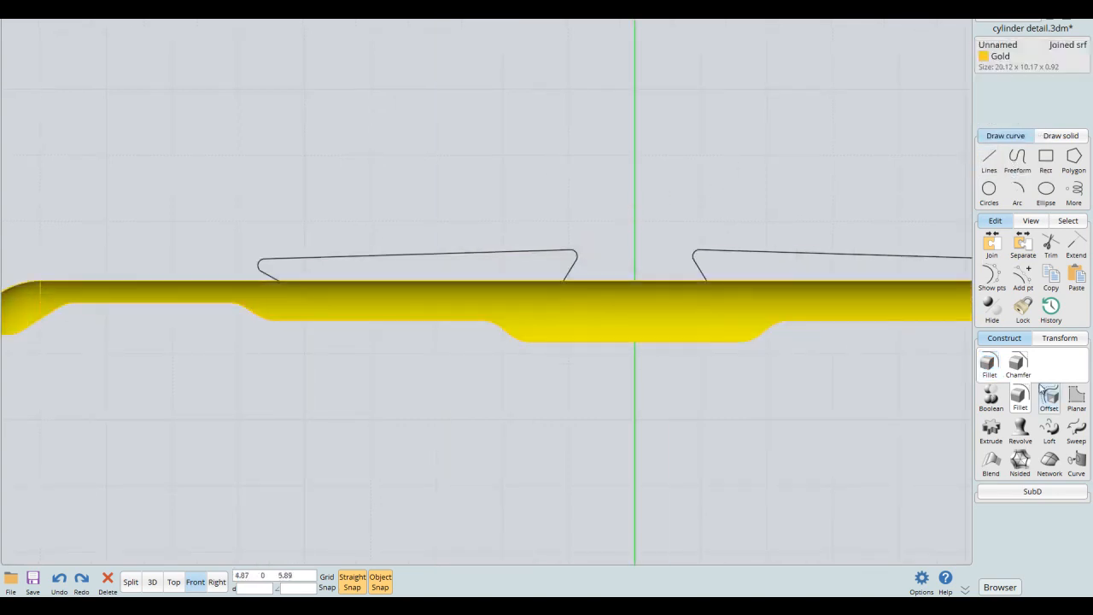
left_click(990, 388)
left_click(757, 254)
left_click(588, 261)
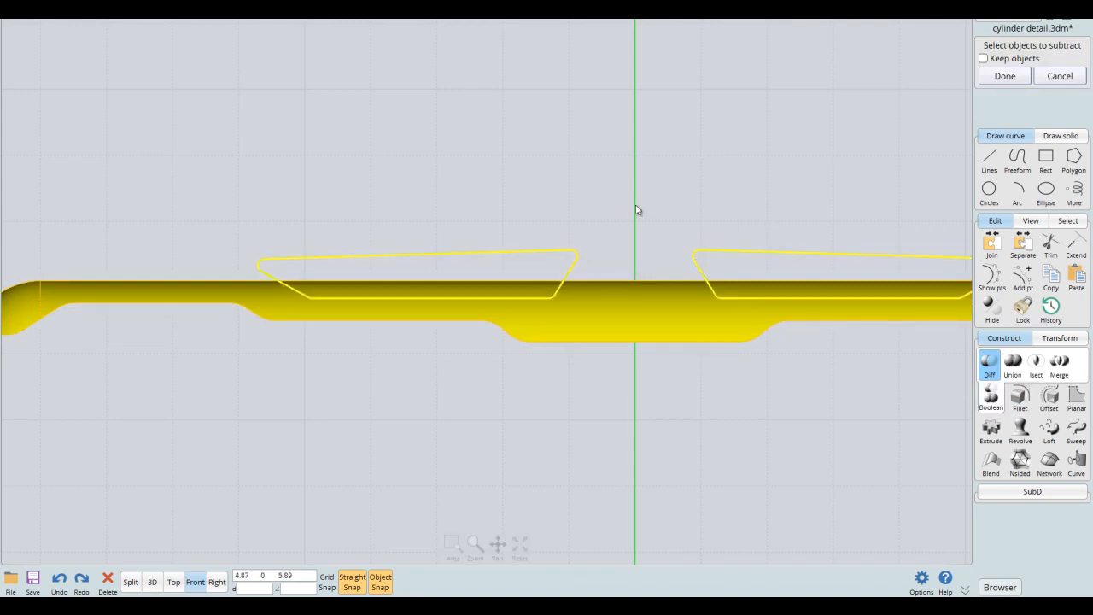
right_click(636, 212)
key("Delete")
- Switch to the 3D view and show all the hidden objects again around the cut lid cover
middle_click_drag(672, 255, 654, 245)
scroll(652, 244, "down", 2)
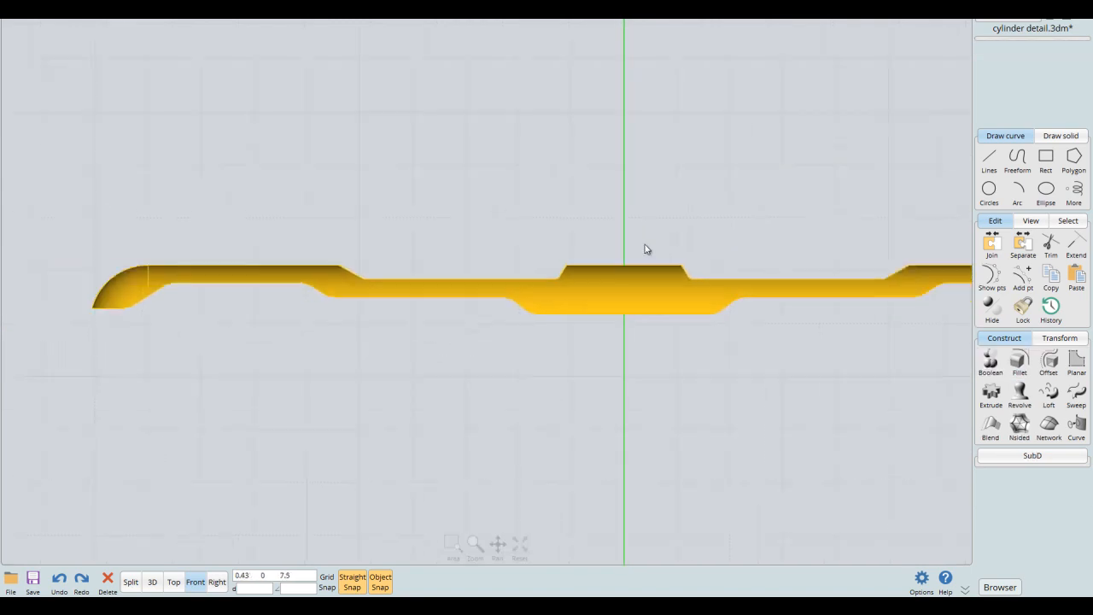
scroll(774, 236, "down", 2)
middle_click_drag(755, 226, 624, 232)
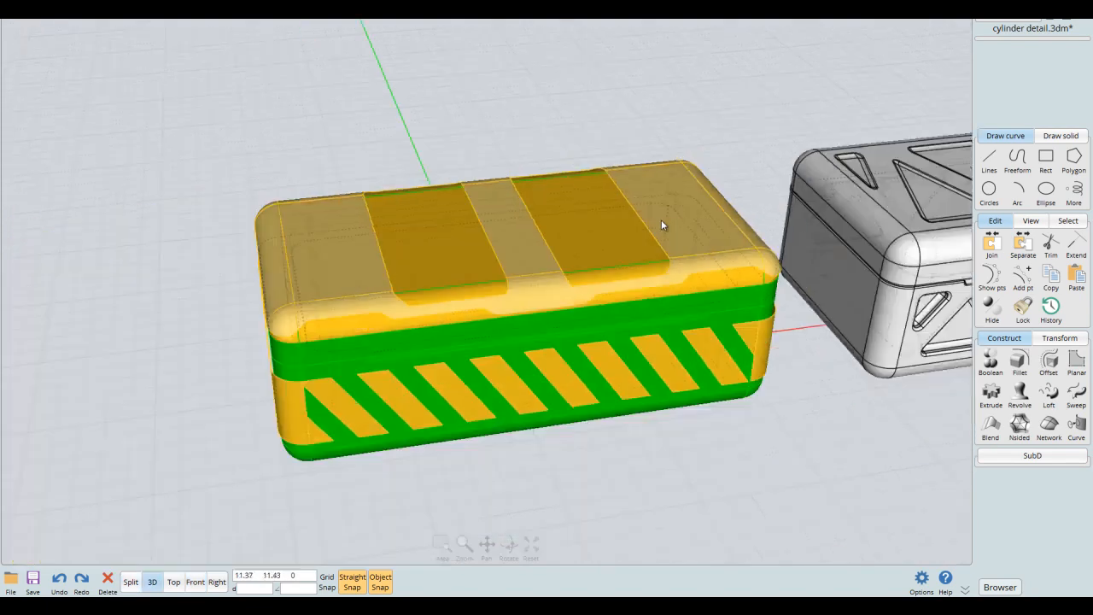
key("e")
scroll(705, 249, "up", 2)
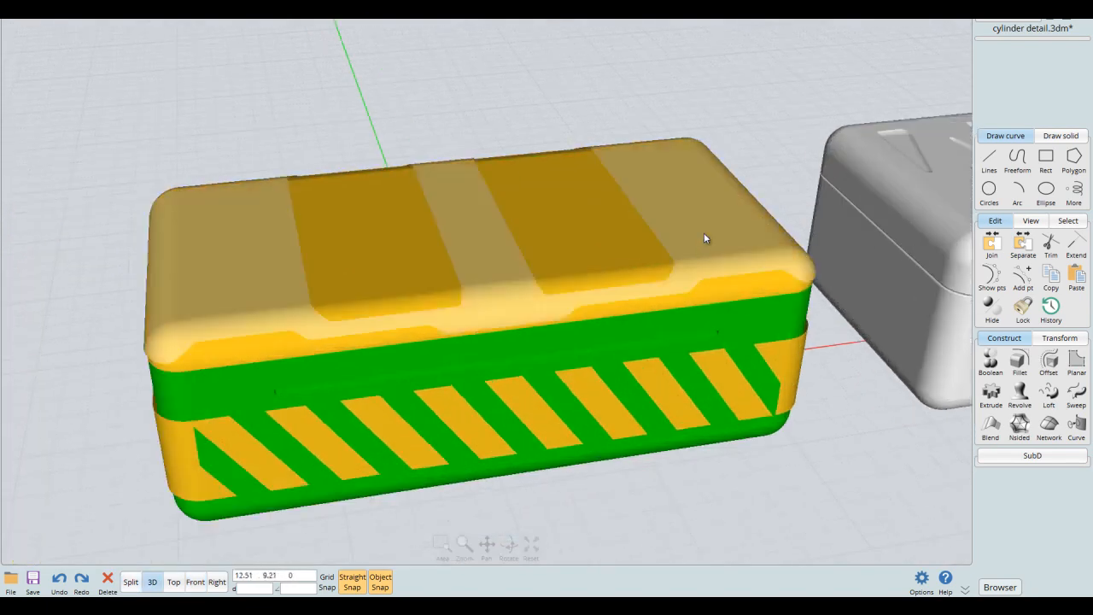
middle_click_drag(707, 231, 719, 214)
- Assign the Green style to the lid solid beneath the gold cover
left_click(732, 267)
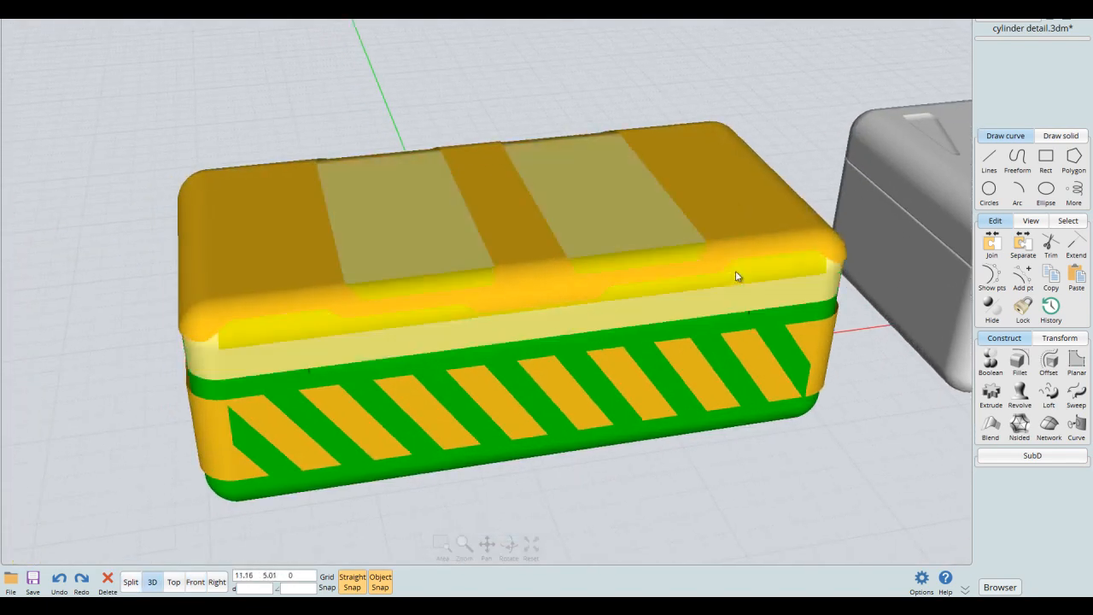
left_click(997, 587)
left_click(795, 437)
right_click_drag(782, 416, 681, 314)
scroll(681, 313, "down", 3)
right_click_drag(572, 317, 618, 378)
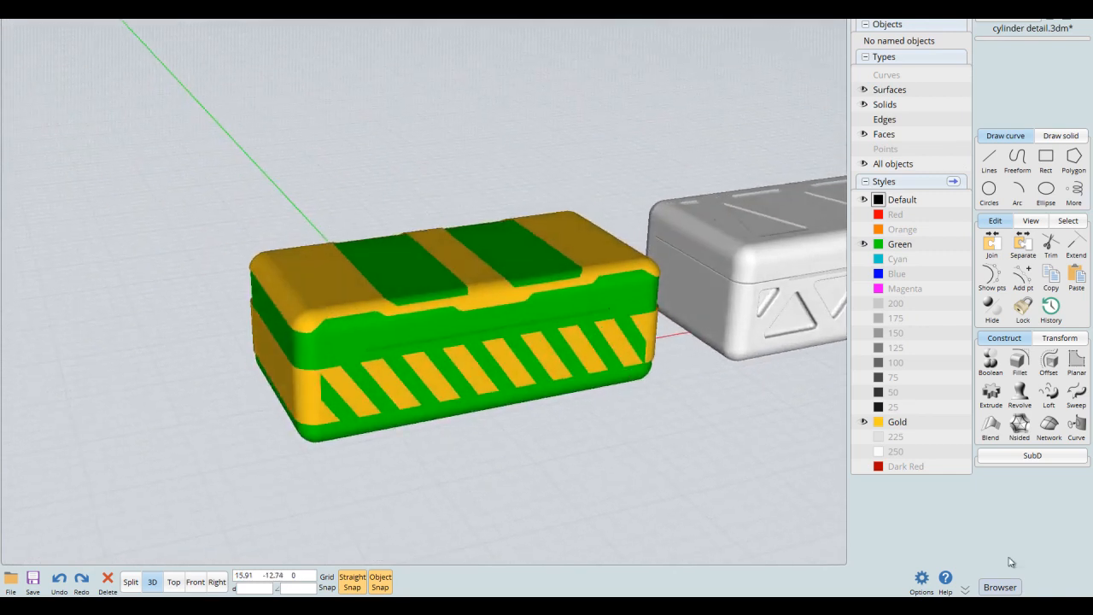
left_click(1009, 589)
middle_click_drag(792, 356, 656, 347)
middle_click_drag(594, 287, 700, 273)
scroll(695, 272, "up", 2)
key("e")
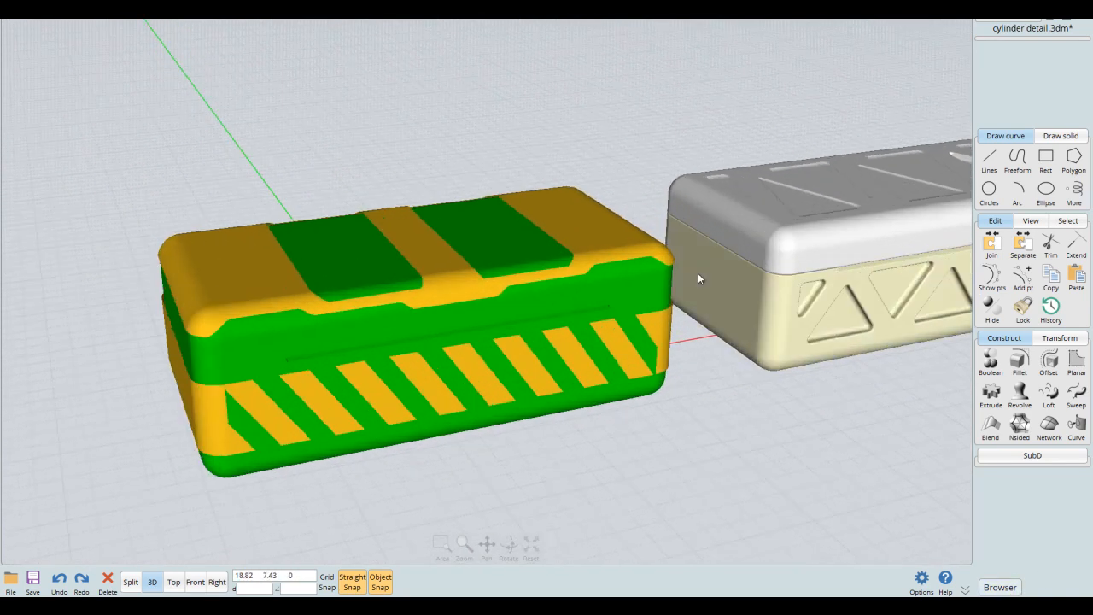
- Examine the finished green and gold box beside the triangle-patterned box and the plain box from several angles
key("e")
right_click_drag(689, 309, 657, 247)
scroll(593, 264, "down", 5)
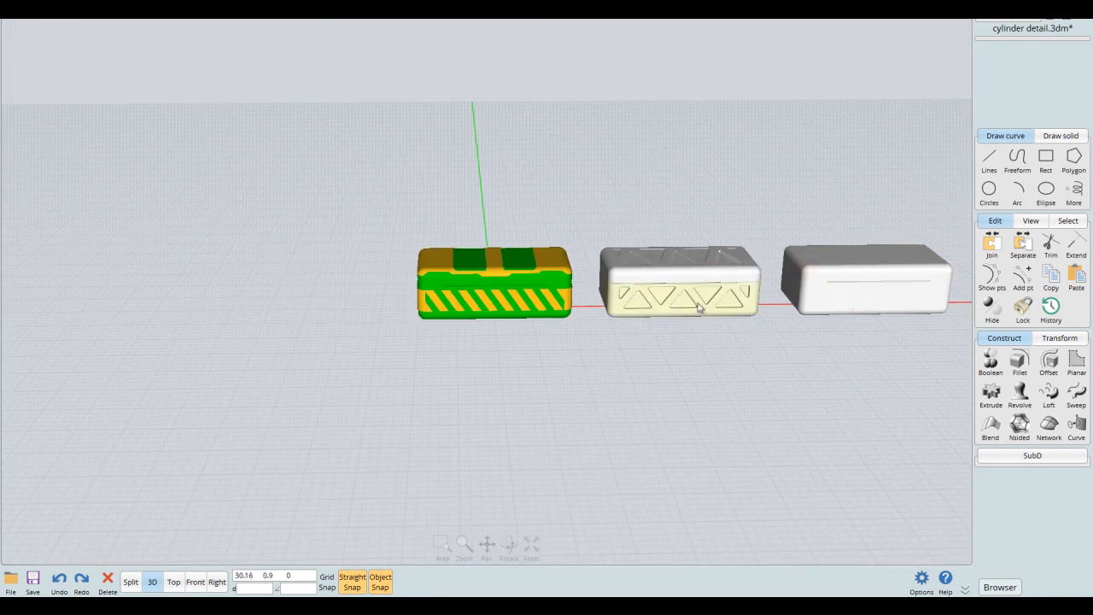
middle_click_drag(596, 307, 605, 311)
scroll(606, 311, "up", 4)
middle_click_drag(459, 276, 524, 320)
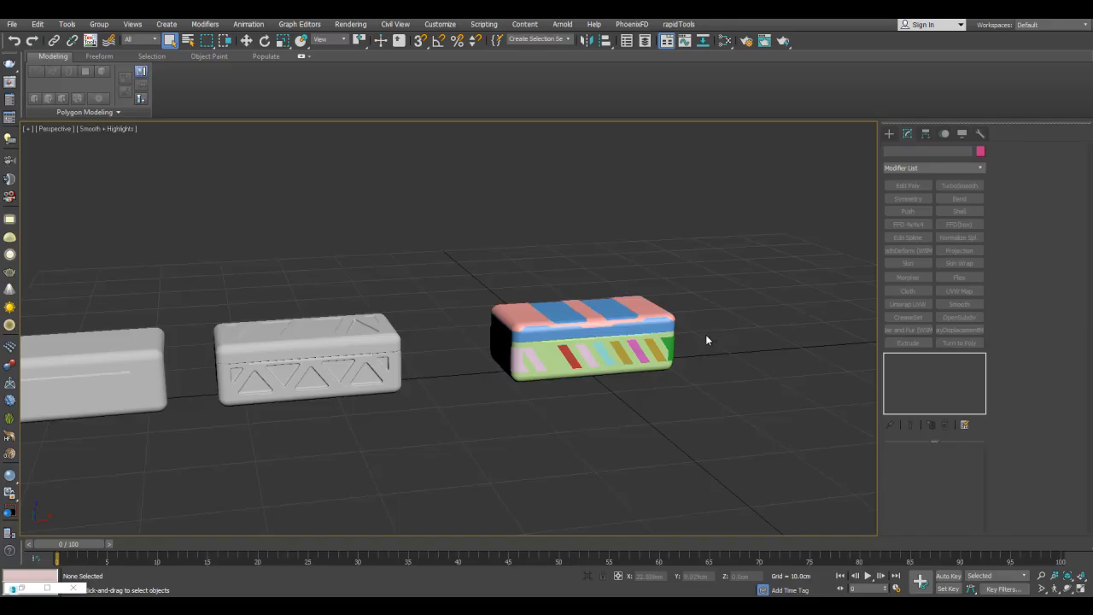
middle_click_drag(705, 333, 804, 285)
scroll(342, 244, "up", 3)
middle_click_drag(341, 244, 558, 239)
- Switch to 3ds Max and inspect the plain low-poly box and the triangle-patterned high-poly box, with and without edged faces
key("F4")
middle_click_drag(509, 310, 484, 265)
left_click(461, 274)
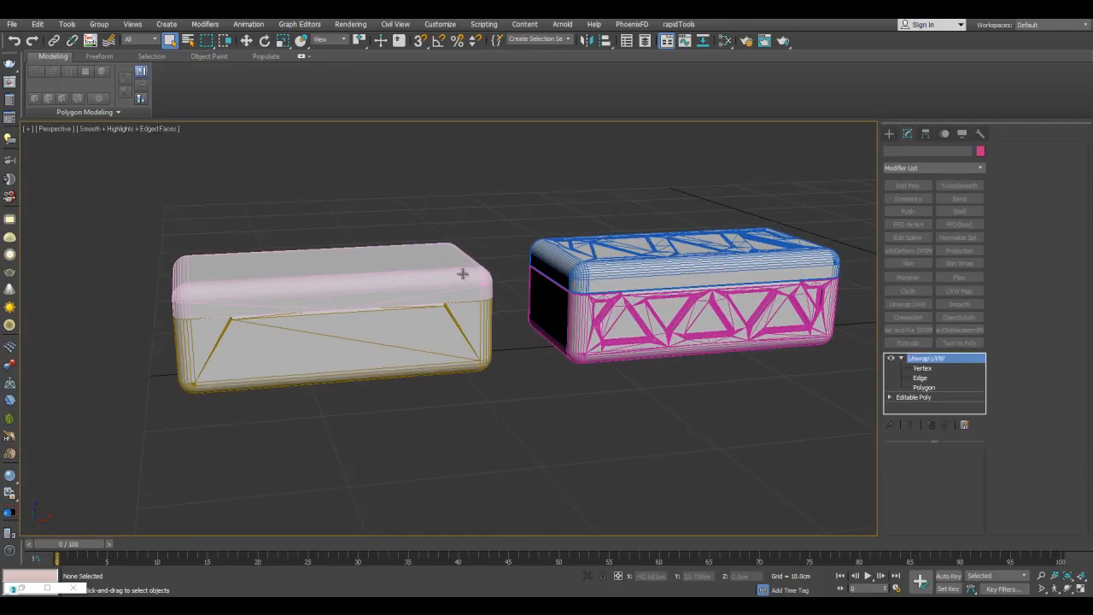
left_click(674, 362, "ctrl")
left_click(726, 391)
key("F4")
middle_click_drag(749, 314, 652, 340)
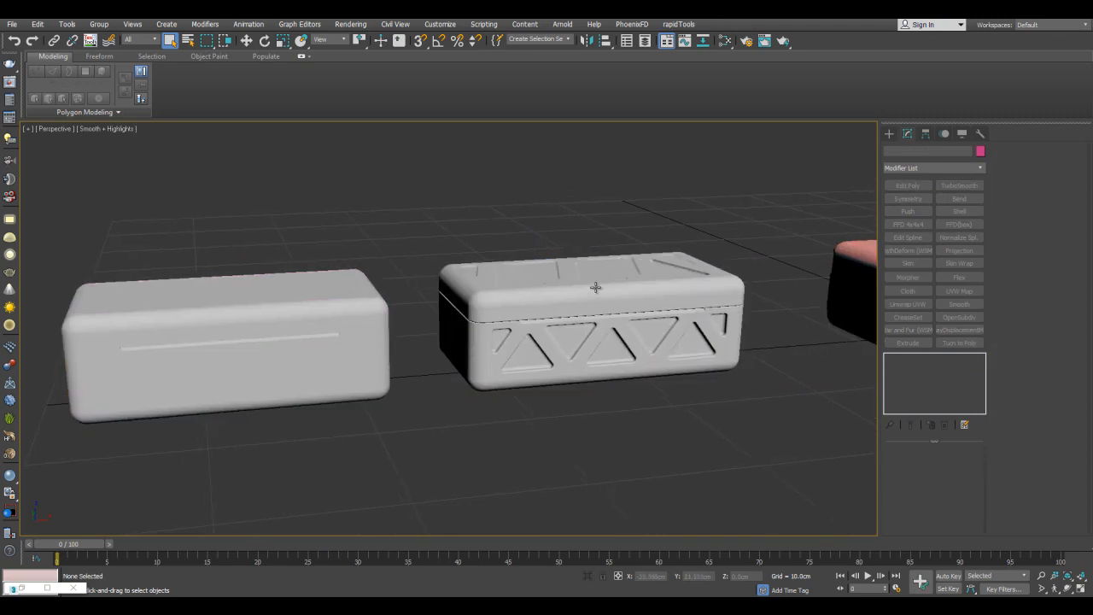
- Check the Slate Material Editor and examine the imported striped box with edged faces shown
key("m")
left_click(808, 102)
middle_click_drag(778, 176, 630, 256)
scroll(660, 313, "up", 4)
key("F4")
middle_click_drag(661, 313, 576, 256)
scroll(577, 256, "down", 3)
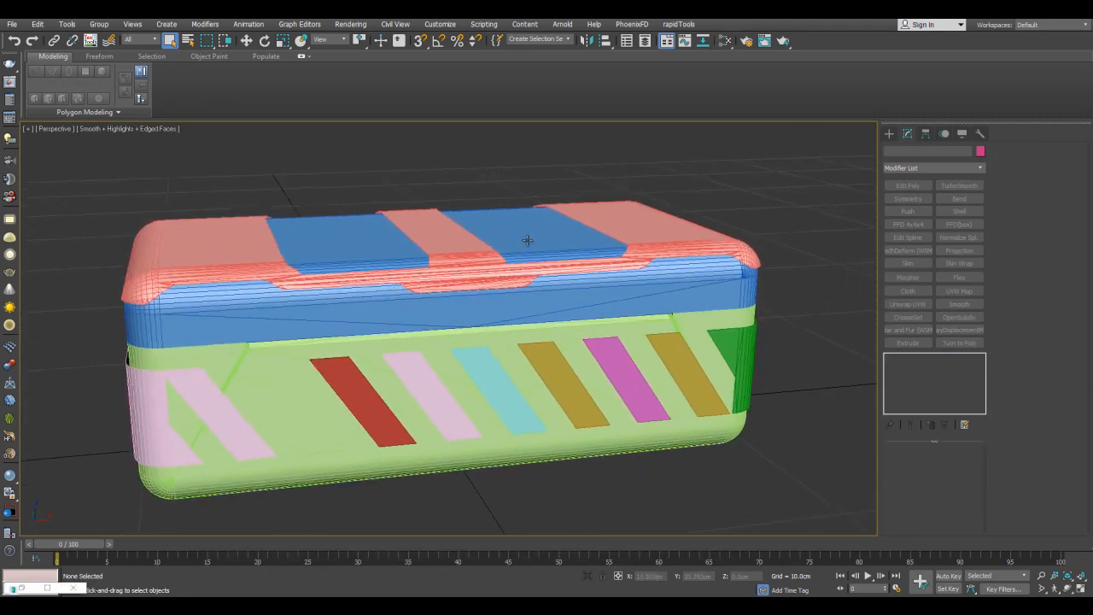
middle_click_drag(659, 276, 751, 205)
scroll(743, 214, "down", 2)
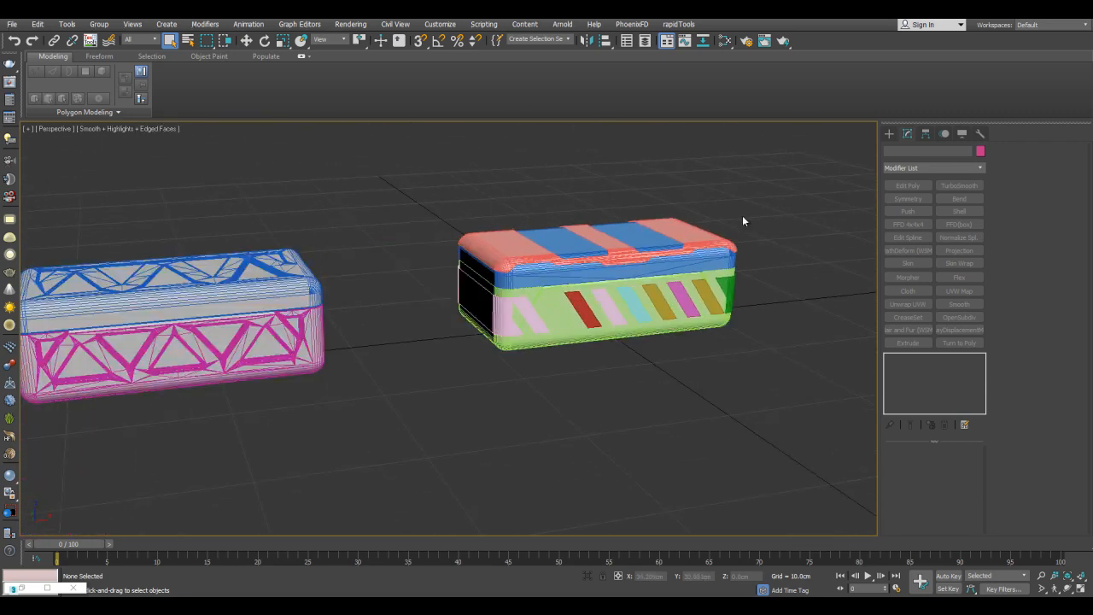
- Select the lid and the body of the striped box, without its trim pieces
scroll(727, 237, "up", 5)
left_click(676, 298)
left_click(692, 441, "ctrl")
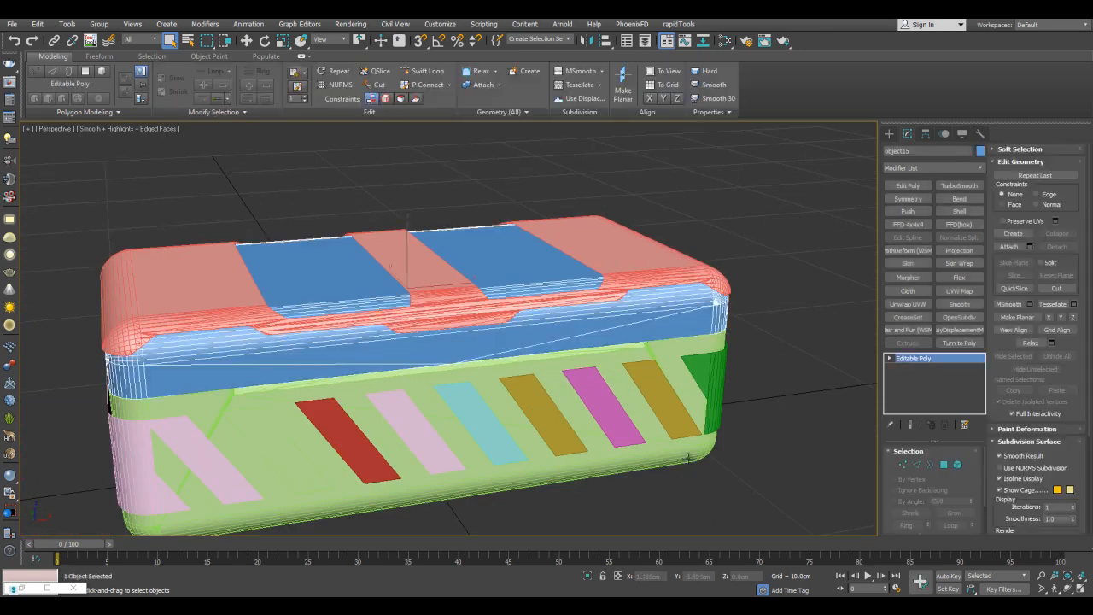
middle_click_drag(702, 404, 709, 388, "alt")
- Duplicate Material #25 in the Slate Material Editor and open the copy's parameters
key("m")
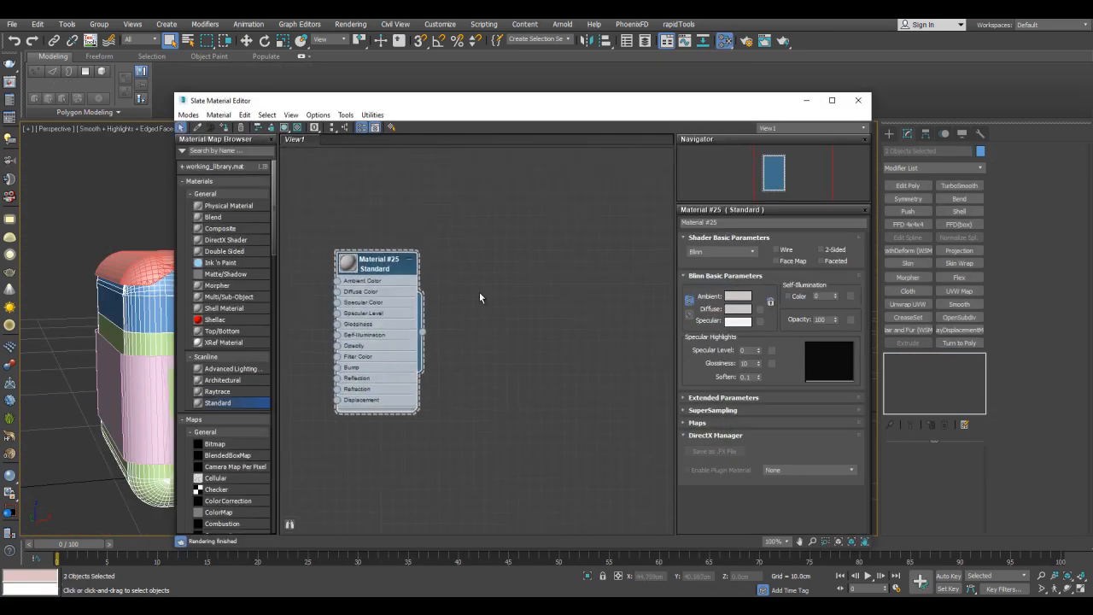
left_click_drag(371, 269, 486, 272, "shift")
double_click(486, 265)
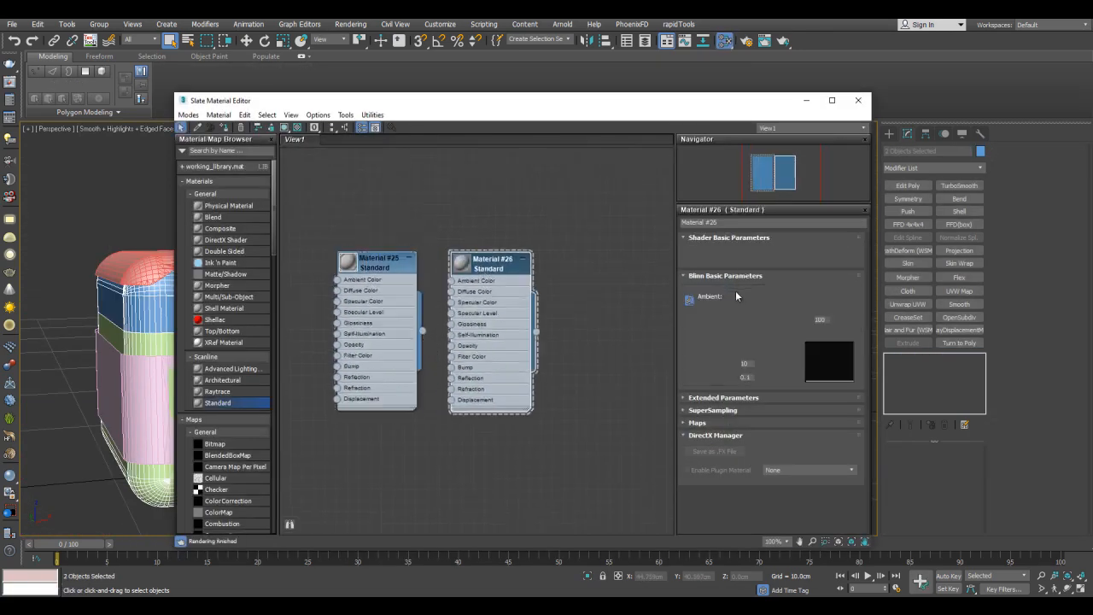
- Set the copied material's diffuse colour to dark green (RGB 19, 36, 6) and assign it to the selected lid and body
left_click(737, 308)
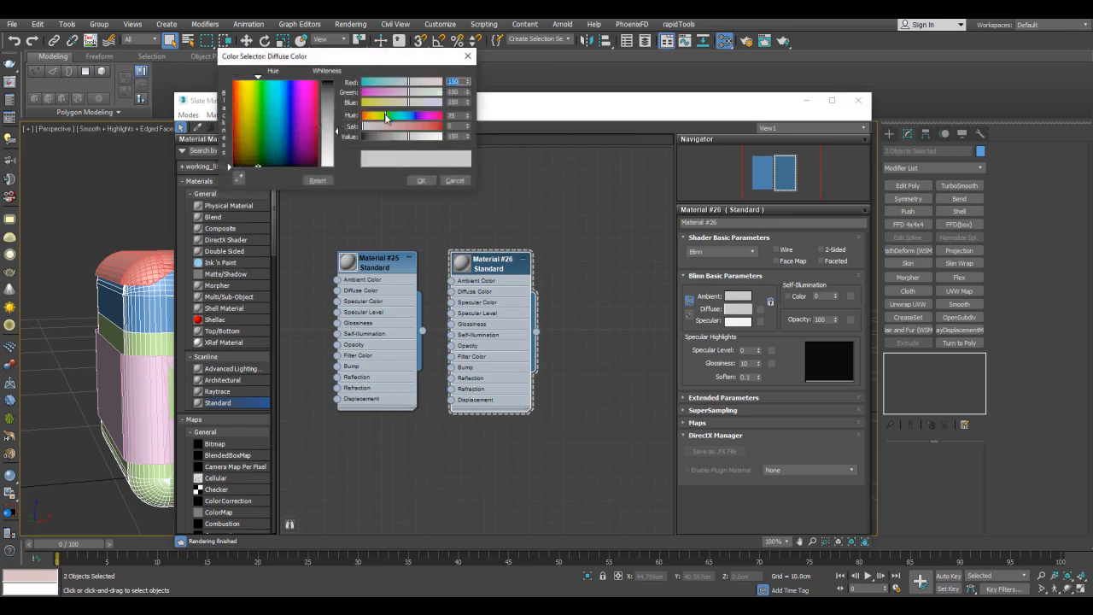
left_click_drag(406, 135, 388, 137)
left_click(429, 127)
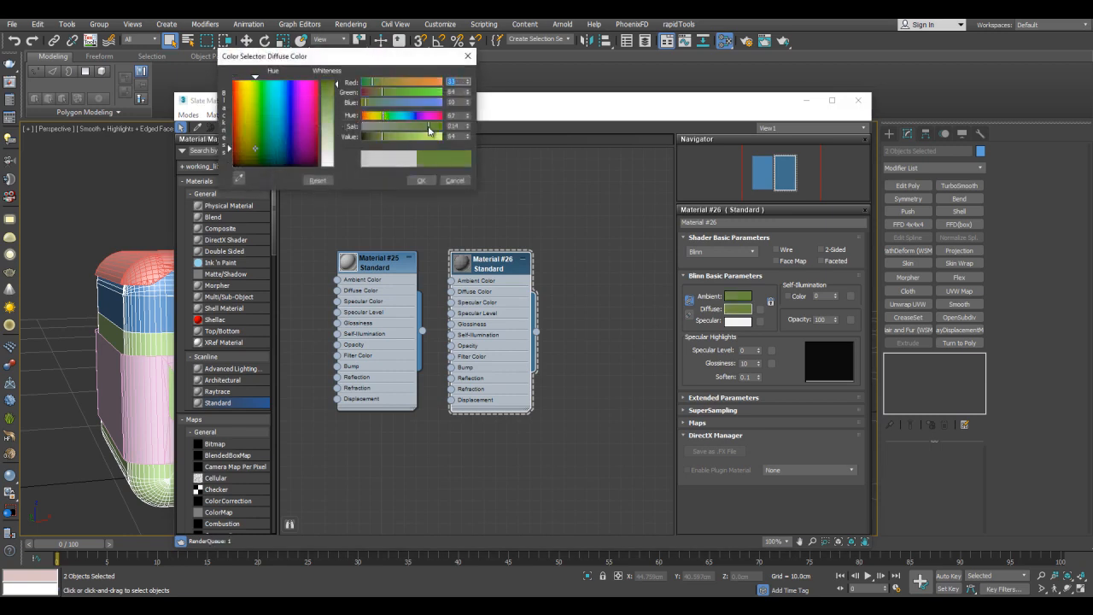
left_click(374, 139)
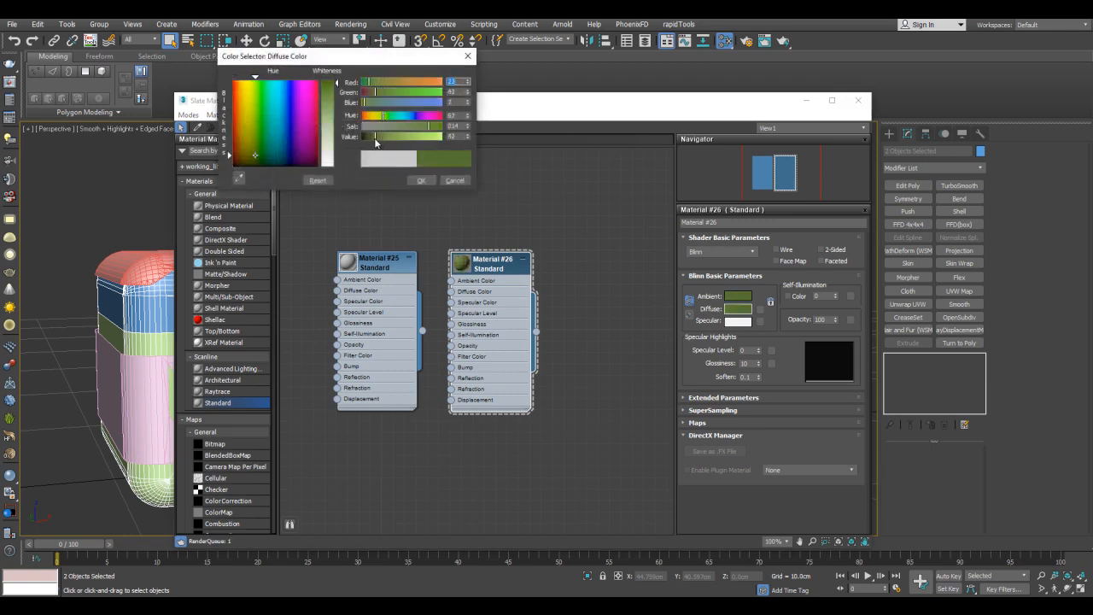
left_click(421, 180)
left_click(224, 127)
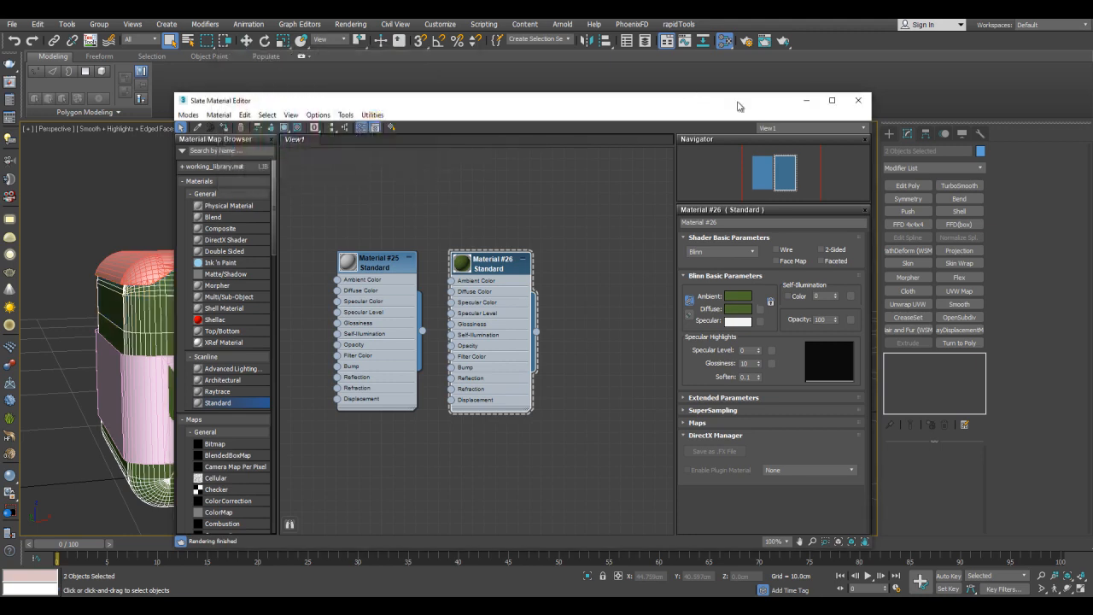
left_click(805, 101)
- Select all stripes and trim pieces of the box, leaving out the green lid and body
key("F4")
scroll(642, 242, "down", 5)
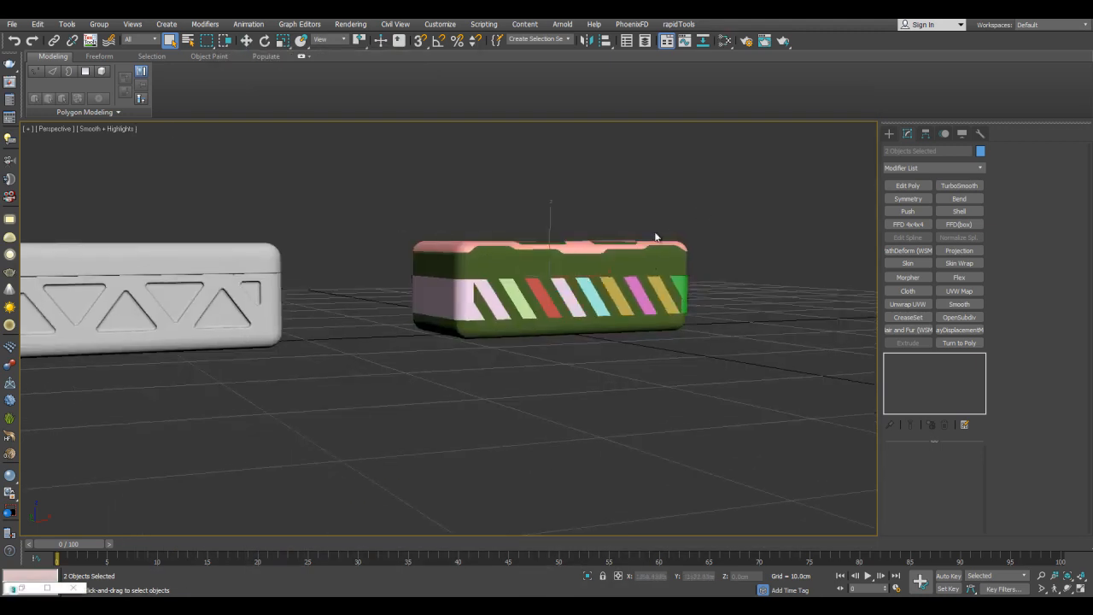
left_click_drag(729, 187, 367, 373)
key("F4")
scroll(542, 326, "up", 5)
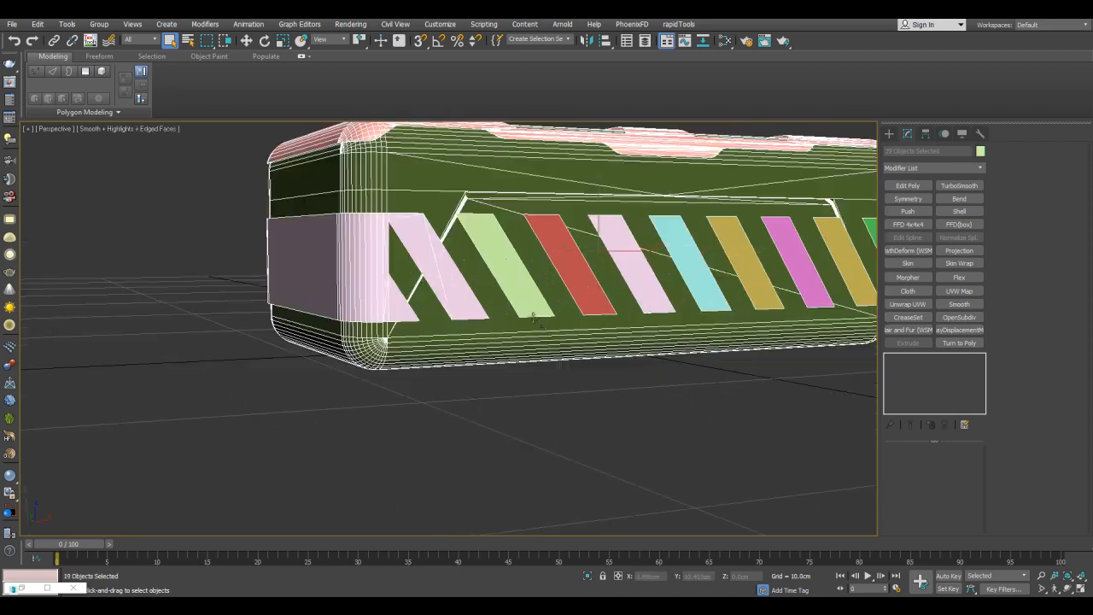
middle_click_drag(577, 286, 574, 287, "alt")
left_click(561, 211, "alt")
mouse_move(561, 210)
middle_mouse_down("alt")
mouse_move(554, 243)
mouse_move(556, 213)
middle_mouse_up("alt")
left_click(548, 329, "alt")
- Duplicate the dark green Material #26 in the Slate Material Editor and open the copy's parameters
key("m")
mouse_move(485, 263)
left_mouse_down("shift")
mouse_move(604, 269)
mouse_move(599, 262)
left_mouse_up("shift")
left_click(600, 261)
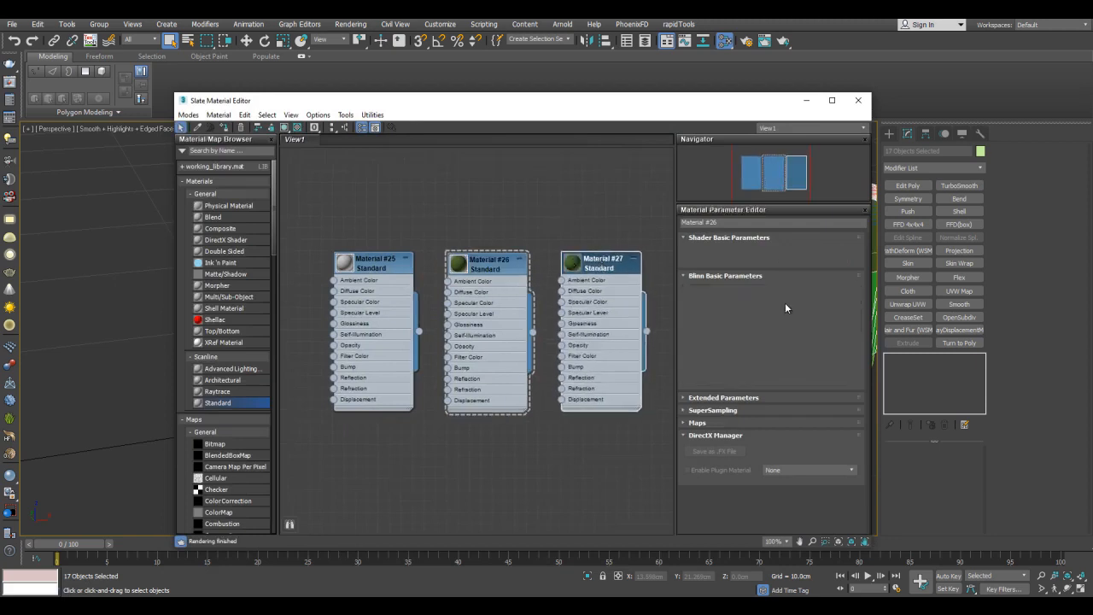
- Set the new material's diffuse colour to orange (RGB 170, 44, 1) and assign it to the selected trim pieces
left_click(741, 310)
left_click_drag(383, 117, 401, 137)
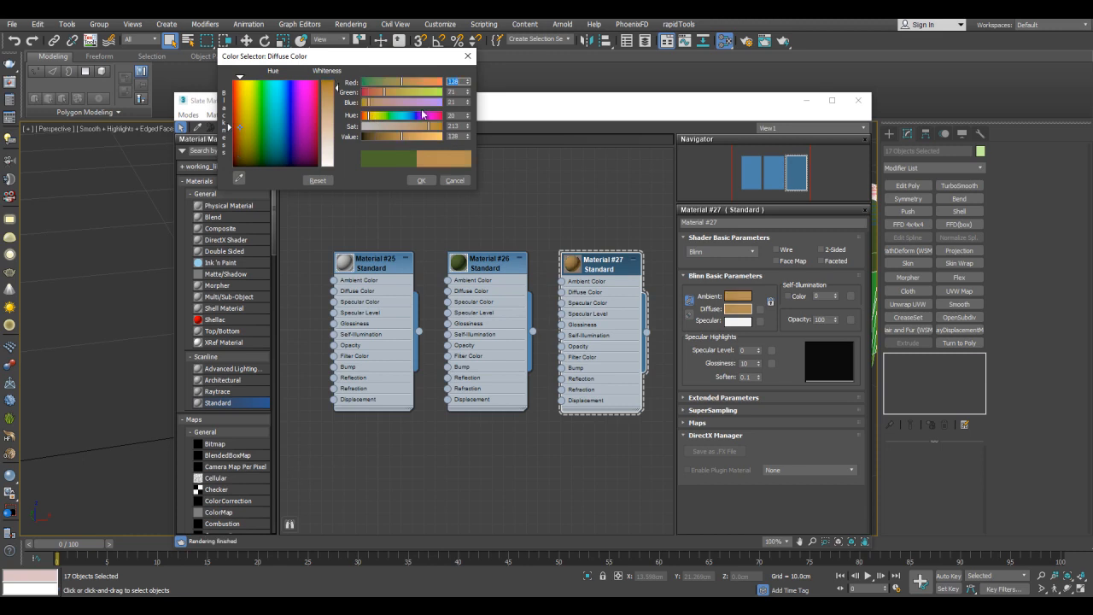
left_click_drag(410, 86, 362, 103)
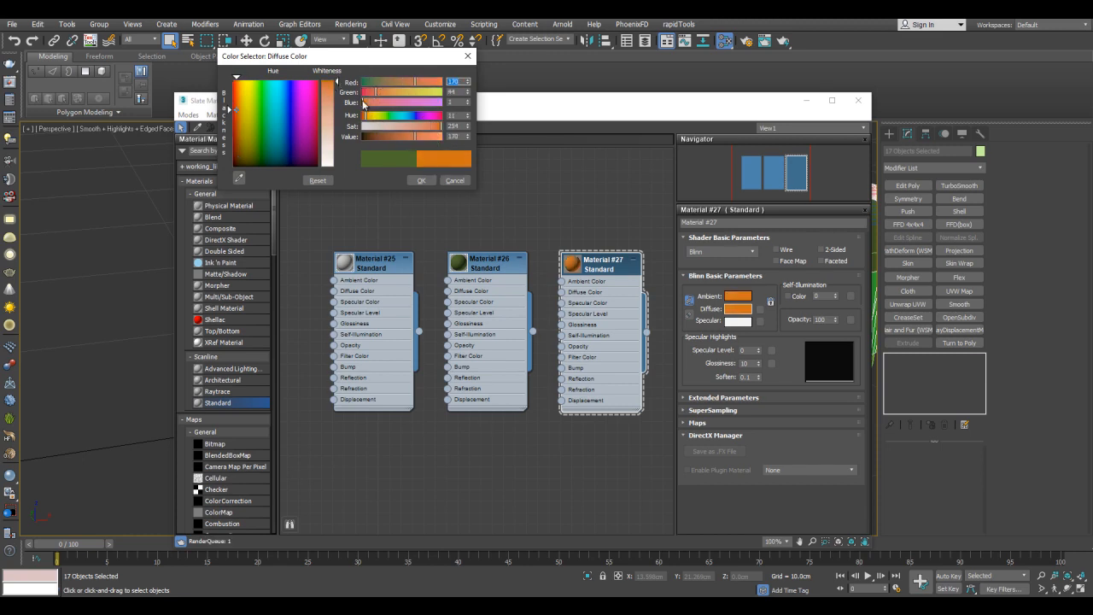
left_click(420, 180)
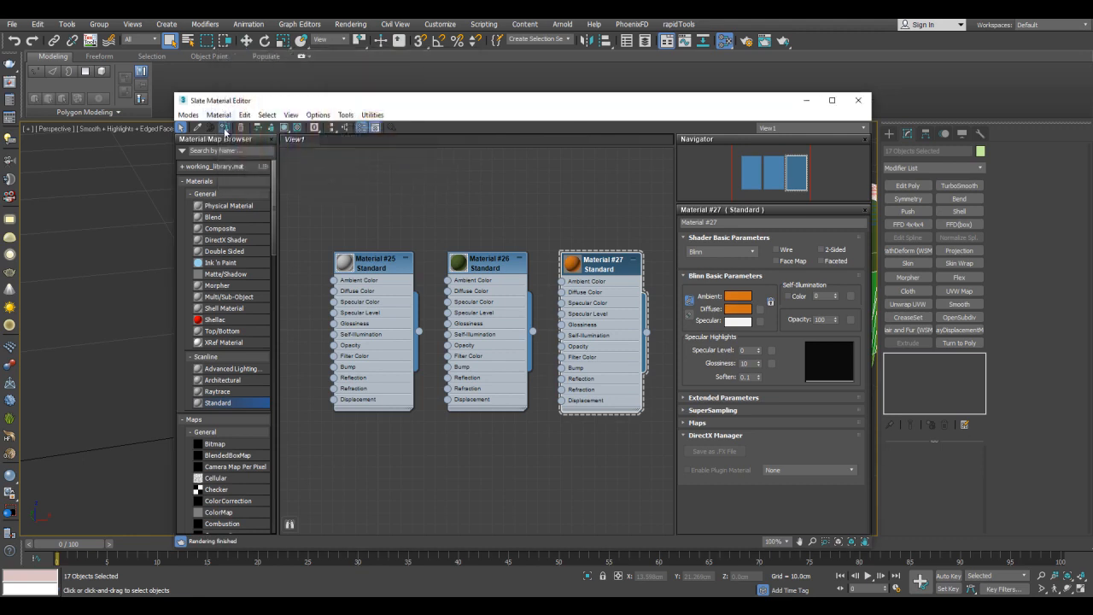
left_click(803, 101)
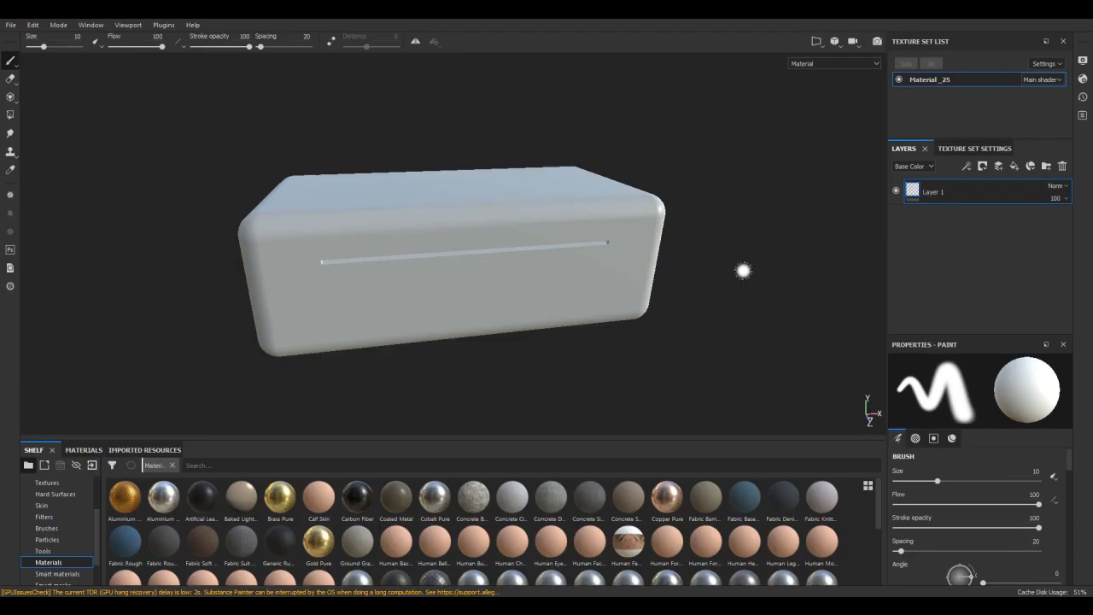
- Switch to Substance Painter, open the mesh map baking settings for Material _25 and set the output size to 2048
left_click(974, 149)
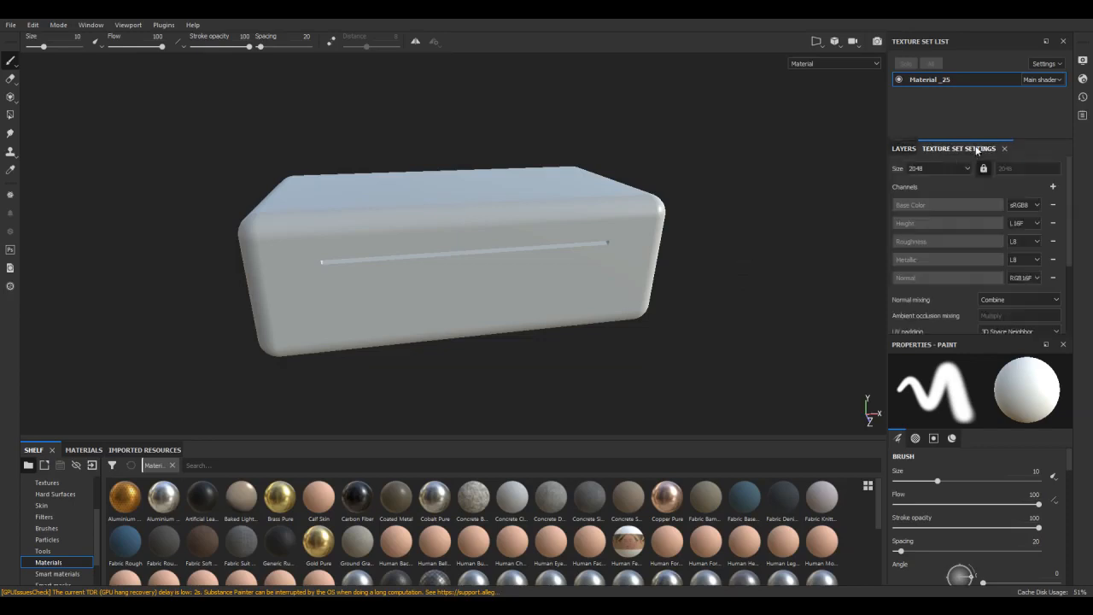
scroll(1056, 285, "down", 1)
left_click(1000, 304)
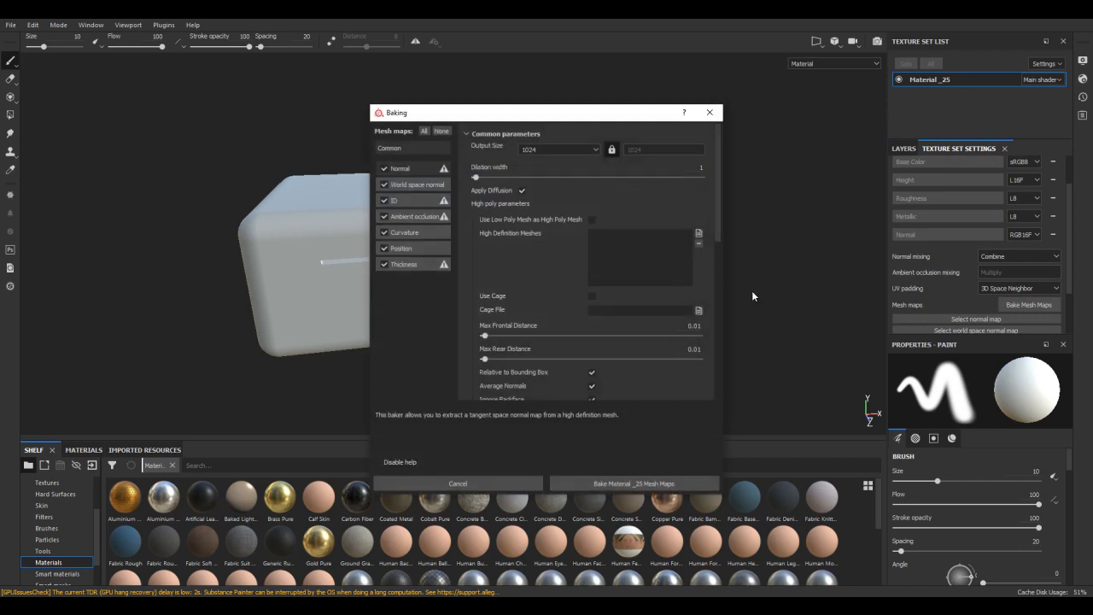
left_click(592, 149)
left_click(550, 203)
scroll(648, 324, "down", 3)
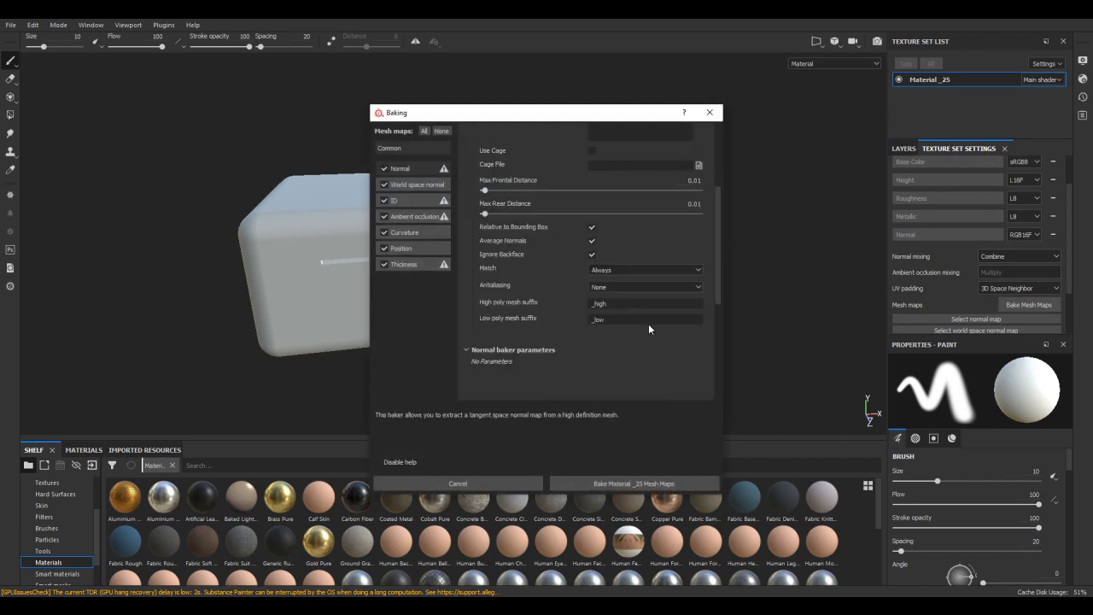
- Set baking to match By Mesh Name with Subsampling 2x2 antialiasing, using thing_high.FBX as the high definition mesh
left_click(618, 270)
left_click(619, 288)
left_click(616, 289)
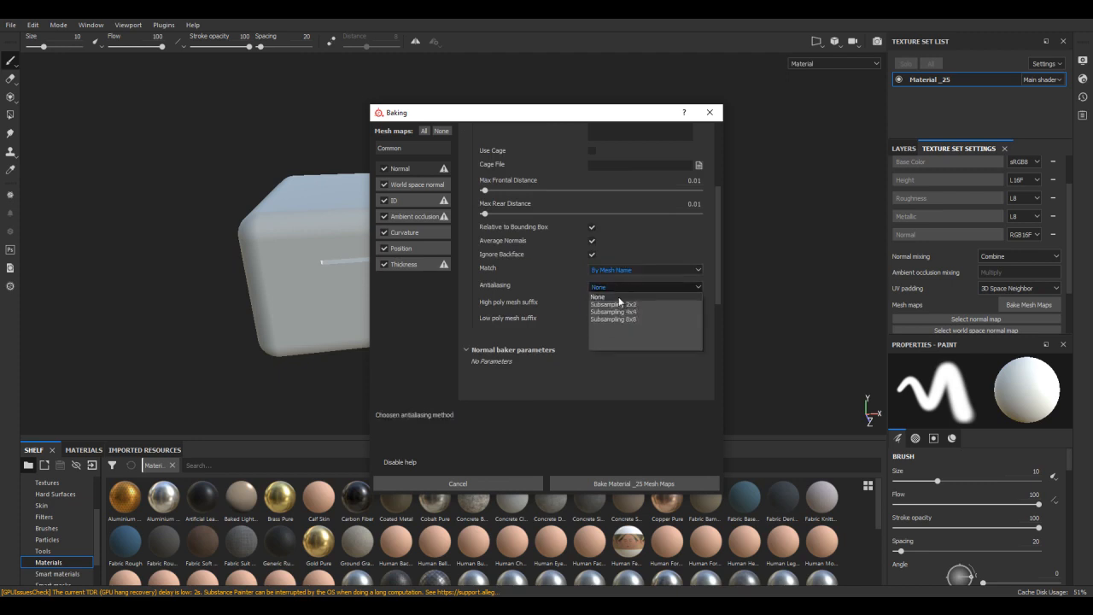
left_click(620, 303)
left_click_drag(716, 259, 716, 198)
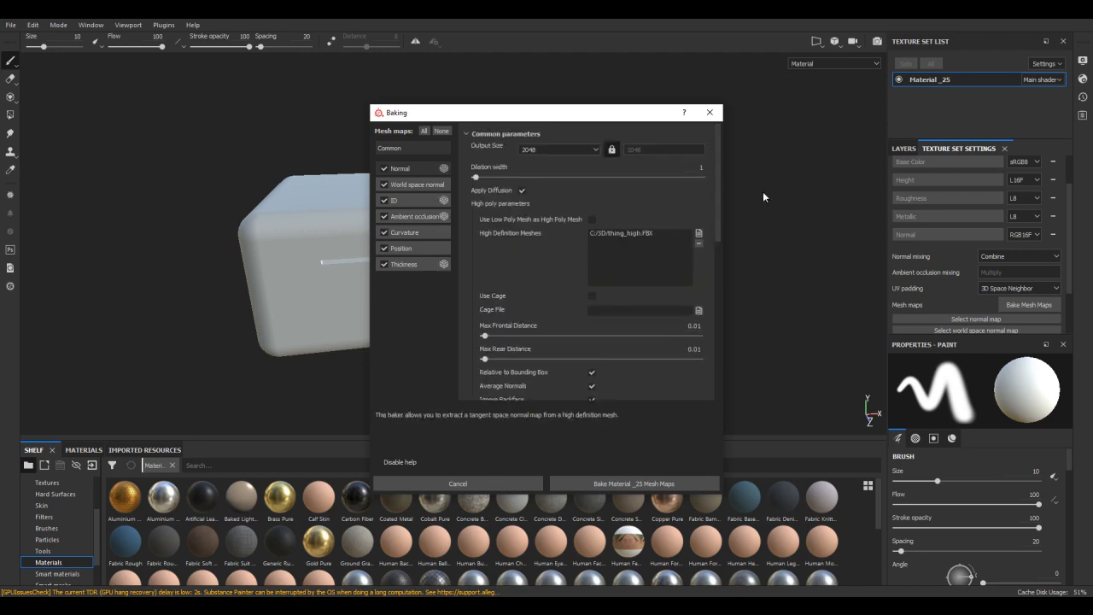
- Exclude the ID map from baking and set the ambient occlusion baker's Self Occlusion to Only Same Mesh Name
left_click(384, 201)
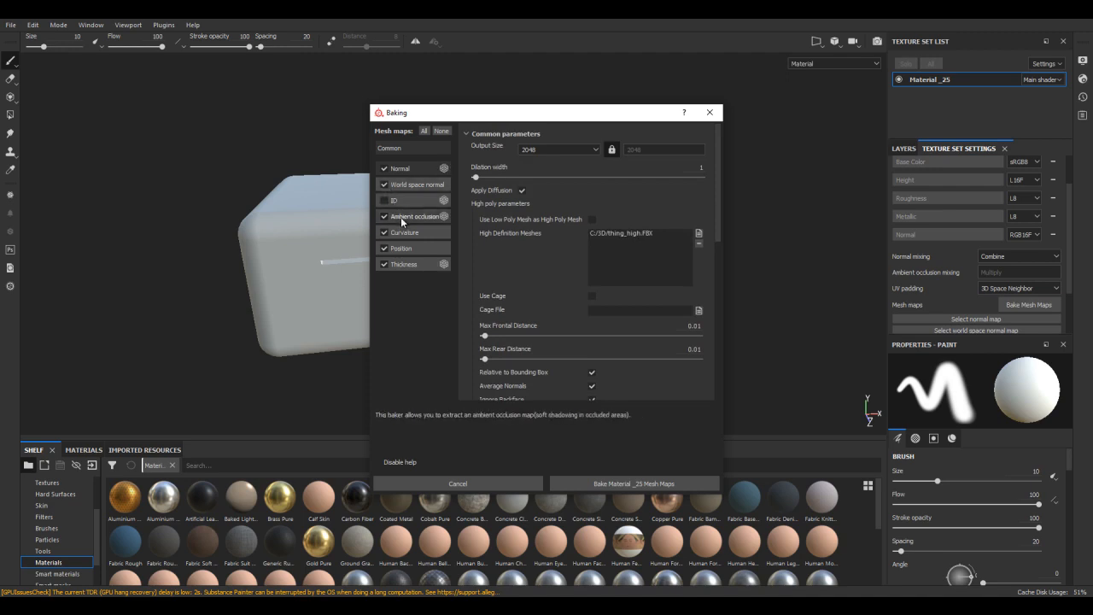
left_click(400, 217)
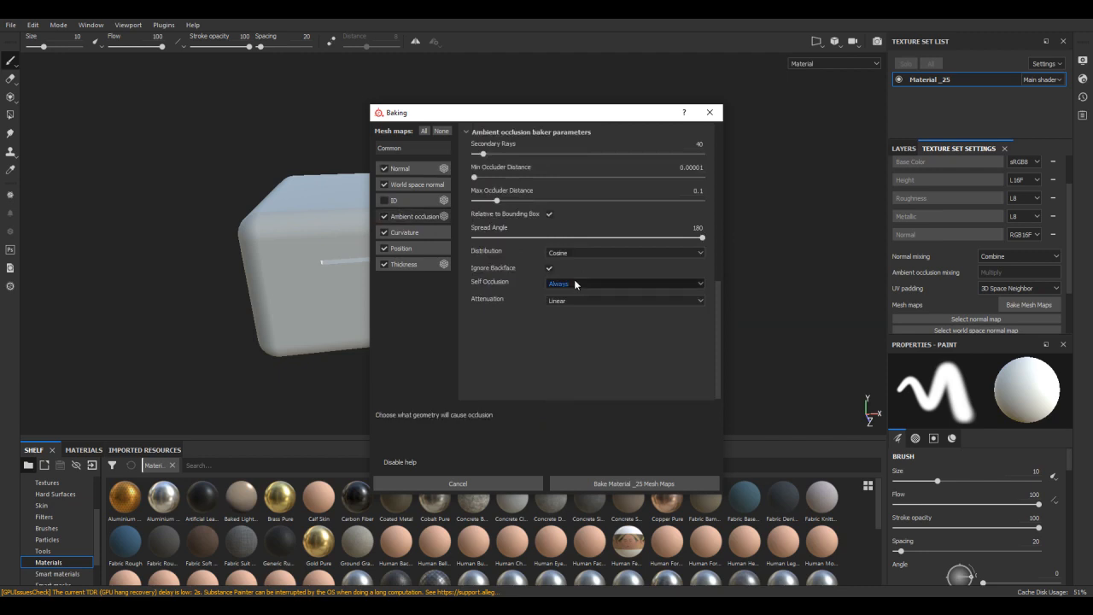
left_click(574, 284)
left_click(572, 298)
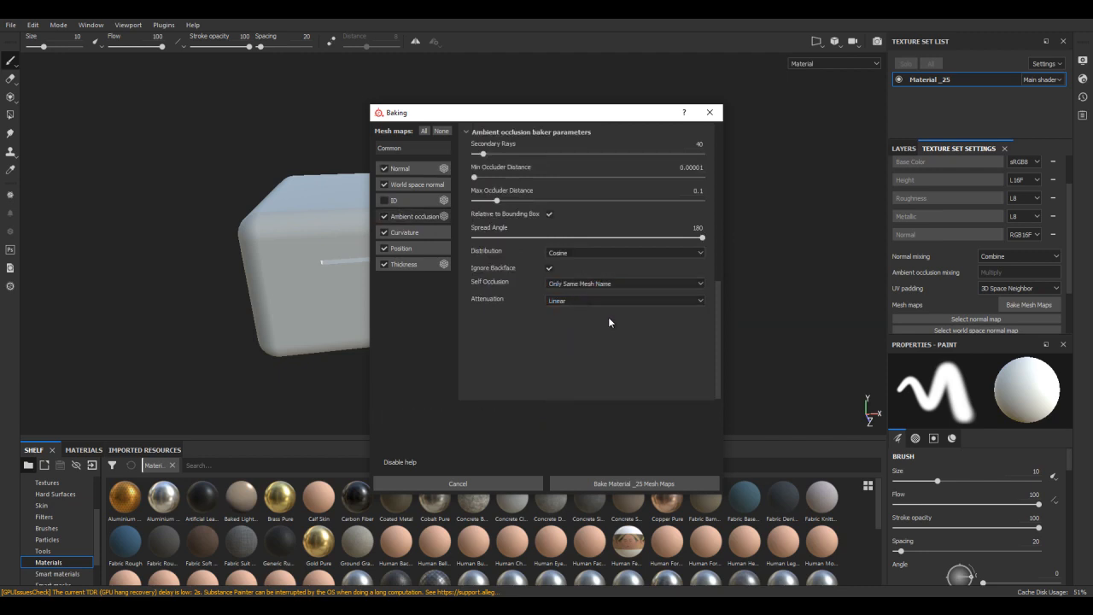
- Bake the Material _25 mesh maps and examine the baked triangle details on the box
left_click(633, 483)
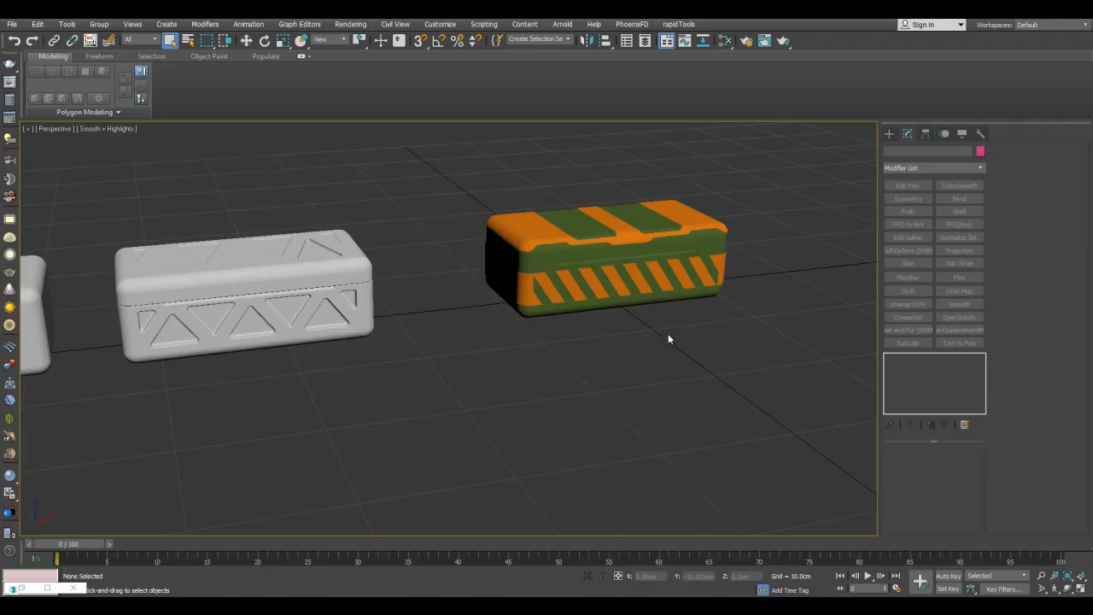
middle_click_drag(677, 299, 680, 322)
scroll(643, 270, "up", 4)
middle_click_drag(609, 296, 651, 284)
scroll(650, 285, "down", 4)
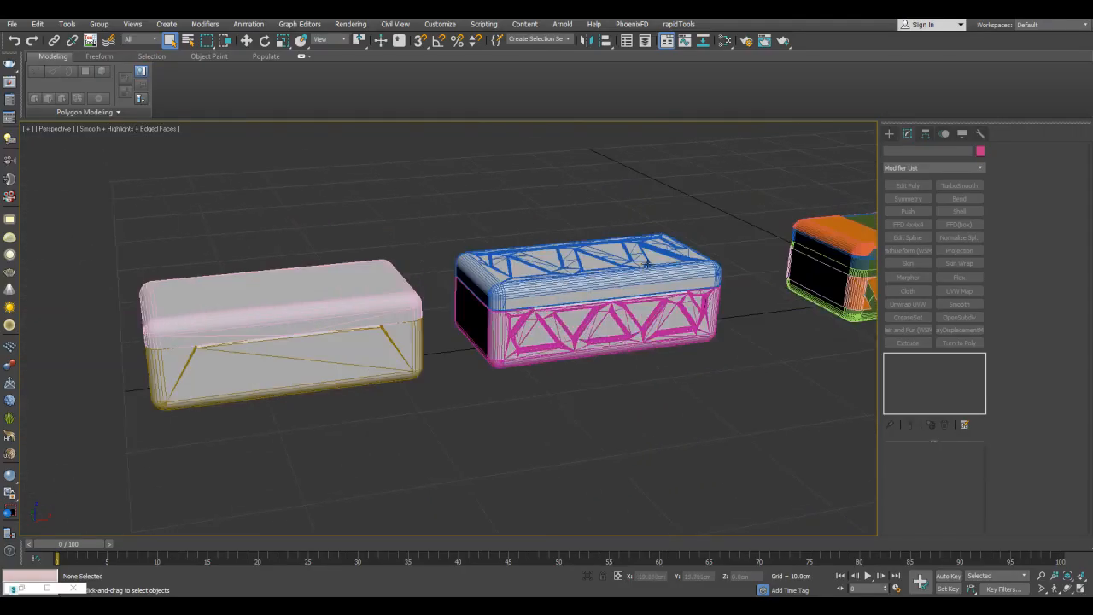
- Switch to 3ds Max, select the triangle-patterned high-poly lid and copy its name, ob1_high
left_click(645, 265)
left_click_drag(928, 152, 827, 153)
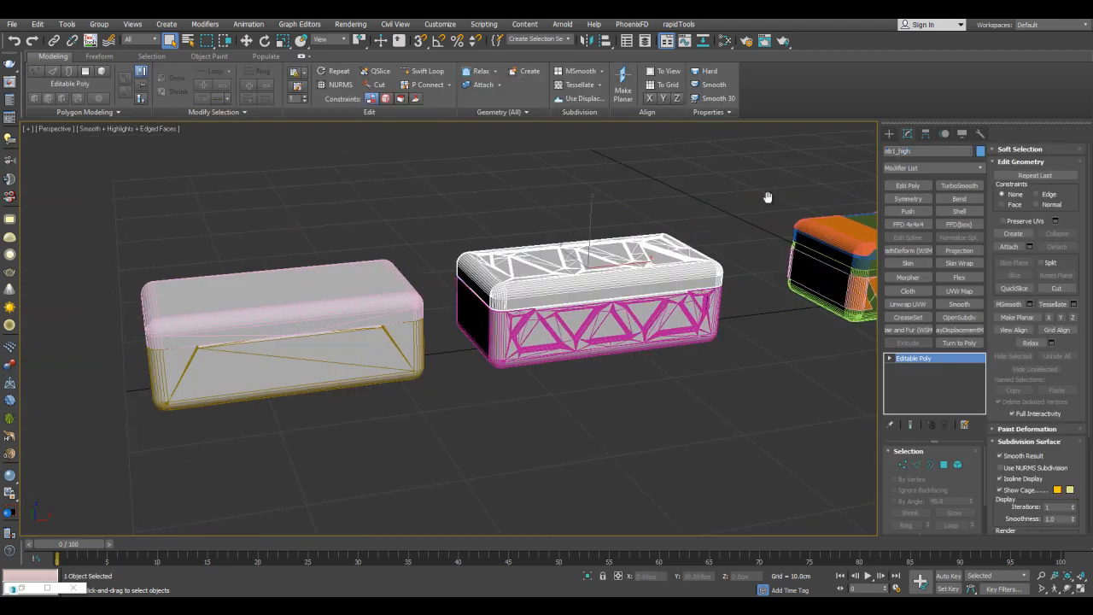
middle_click_drag(762, 202, 656, 220)
scroll(685, 268, "up", 4)
middle_click_drag(685, 268, 700, 232, "alt")
scroll(700, 231, "down", 4)
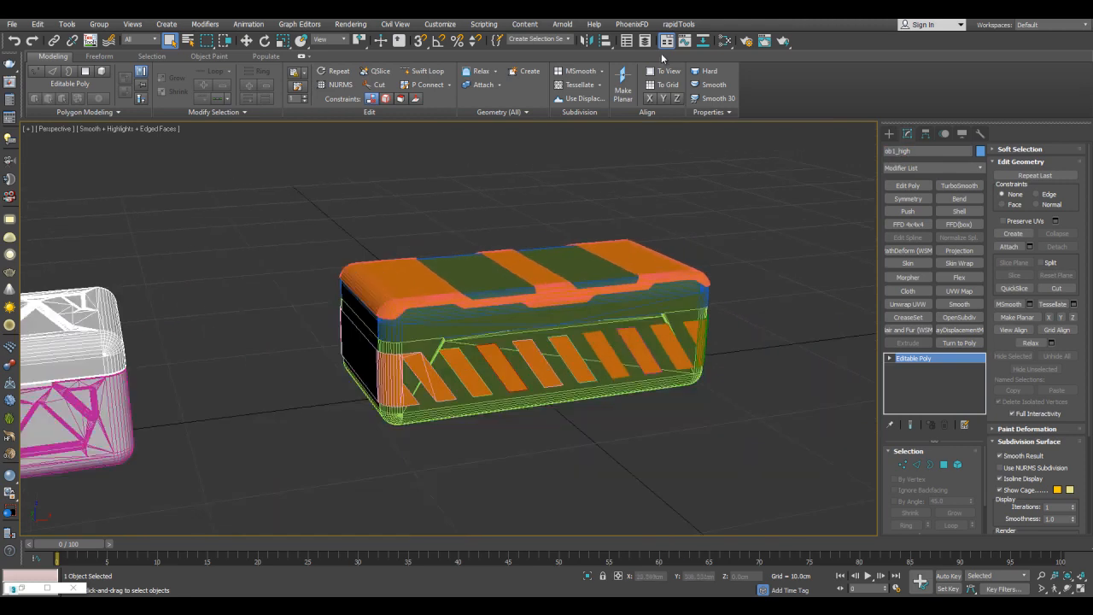
- Select the striped box's green lid and its orange cover, and list the default layer's objects in the Layer Explorer
left_click(644, 40)
middle_click_drag(638, 249, 551, 279)
scroll(532, 219, "up", 4)
left_click(553, 282)
left_click(579, 336, "ctrl")
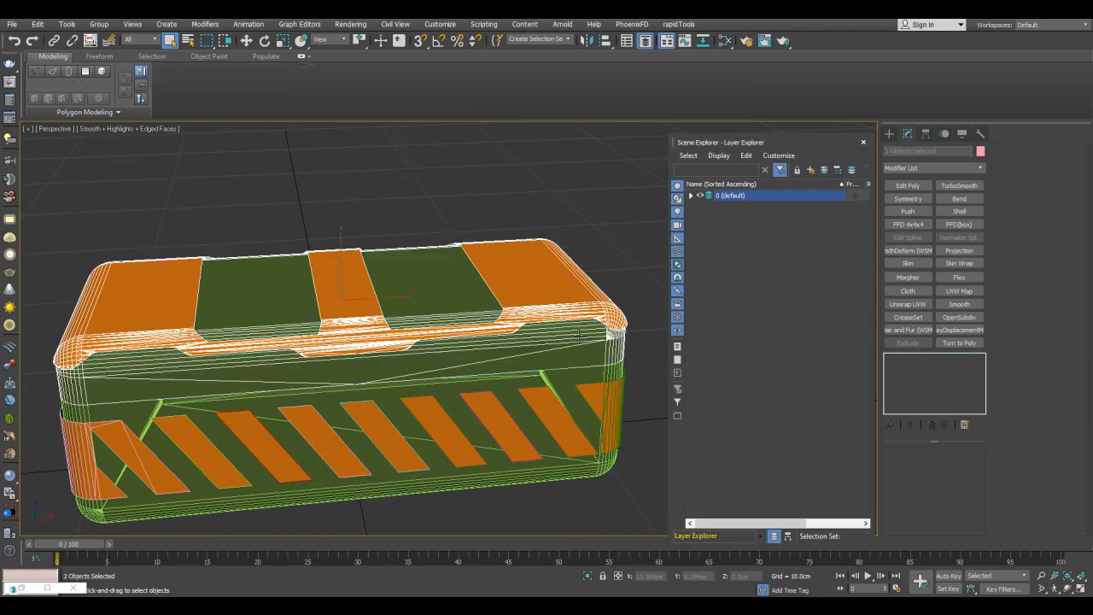
left_click(691, 196)
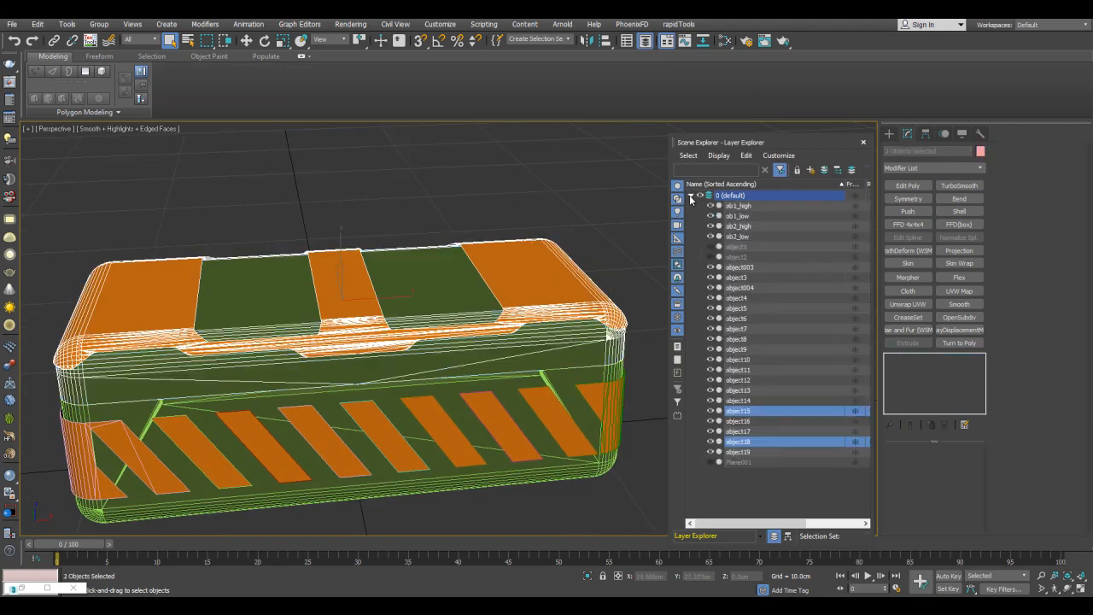
- Rename the selected green lid and orange cover together with the base name ob1_high and select the cover to check its name
right_click(739, 420)
left_click(764, 461)
left_click(563, 249)
type("ob1_high")
left_click(571, 380)
left_click(370, 309)
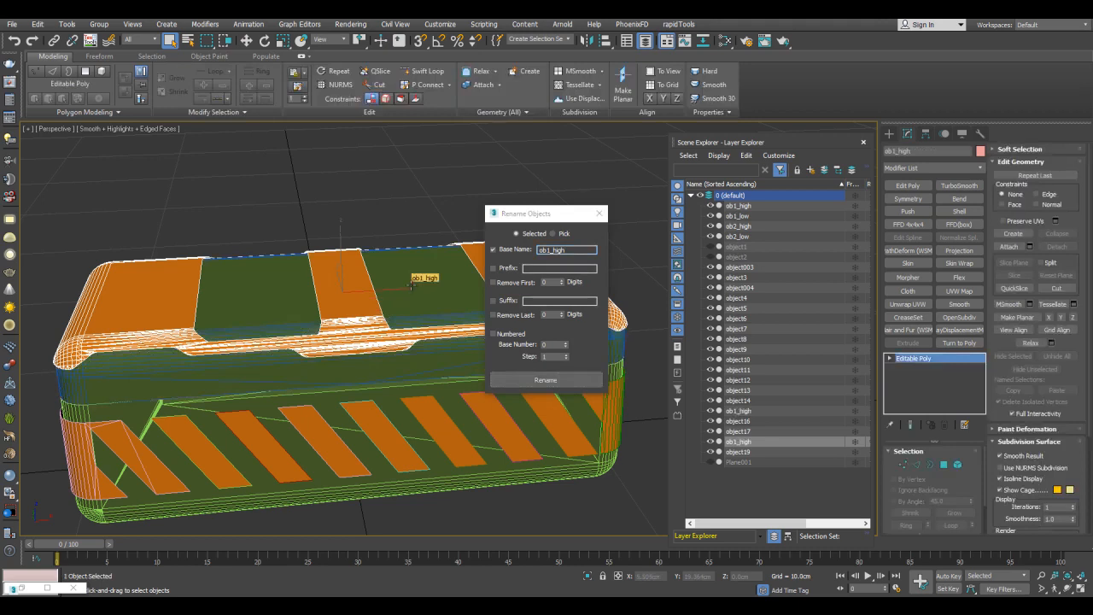
- Select the body of the triangle-patterned high-poly box and copy its name, ob2_high
left_click(412, 285)
scroll(308, 329, "down", 4)
scroll(309, 329, "down", 3)
middle_click_drag(193, 360, 321, 322)
left_click(276, 317)
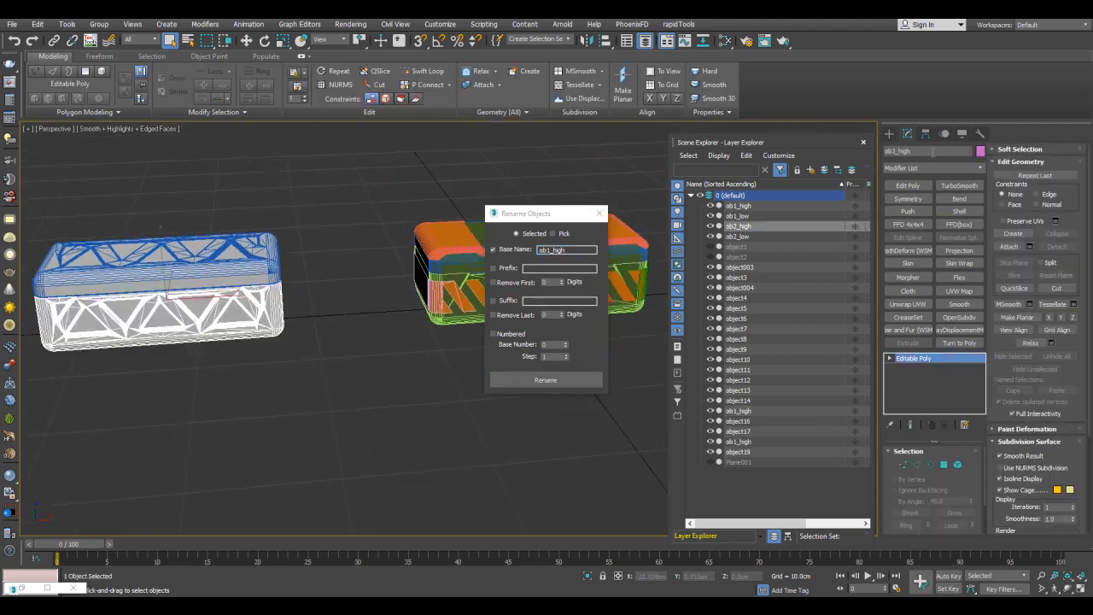
- Select all parts of the striped box except its green lid and orange cover
middle_click_drag(461, 292, 341, 230, "alt")
scroll(341, 229, "down", 3)
left_click_drag(126, 175, 421, 323)
scroll(308, 252, "up", 3)
scroll(308, 254, "up", 5)
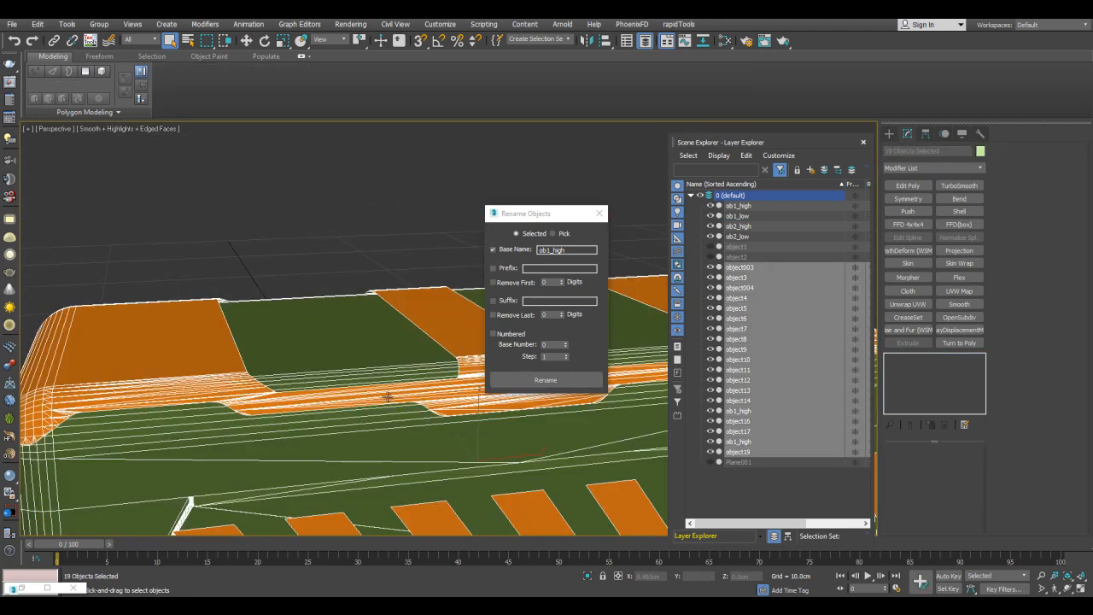
scroll(408, 333, "down", 5)
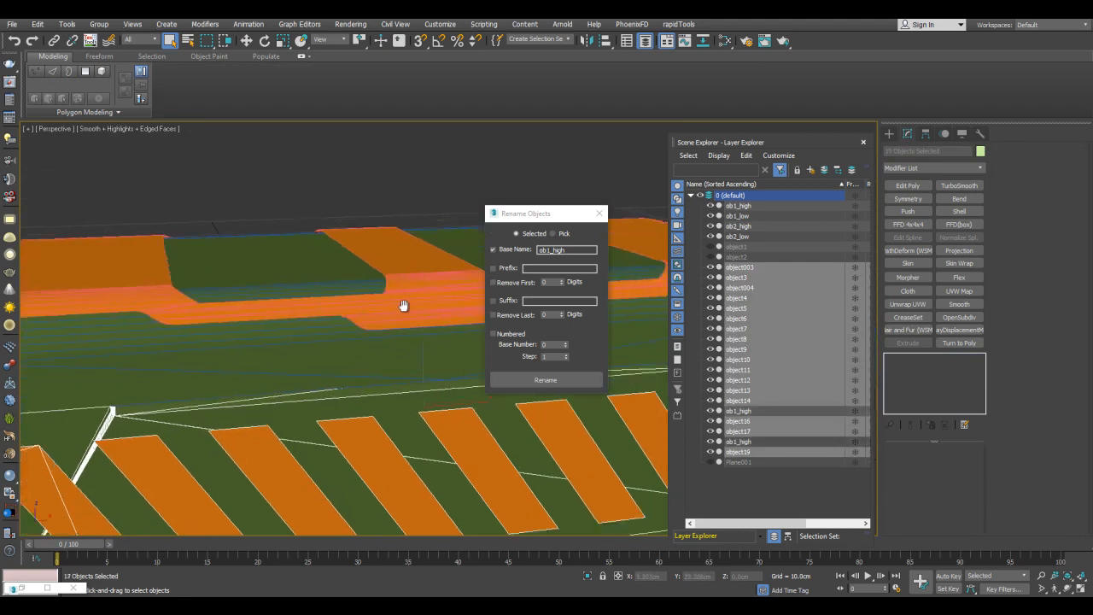
- Rename the selected striped-box parts with the base name ob2_high, check the names on individual parts and close the renaming dialog
left_click_drag(569, 250, 432, 251)
type("ob2_high")
middle_click_drag(407, 271, 416, 250)
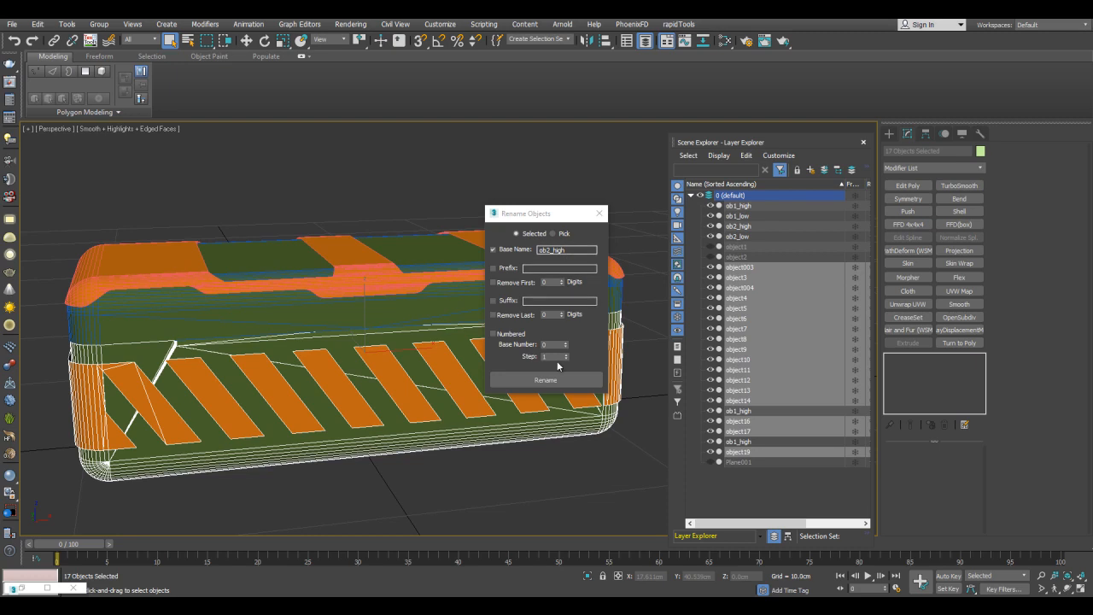
left_click(553, 380)
left_click(418, 350)
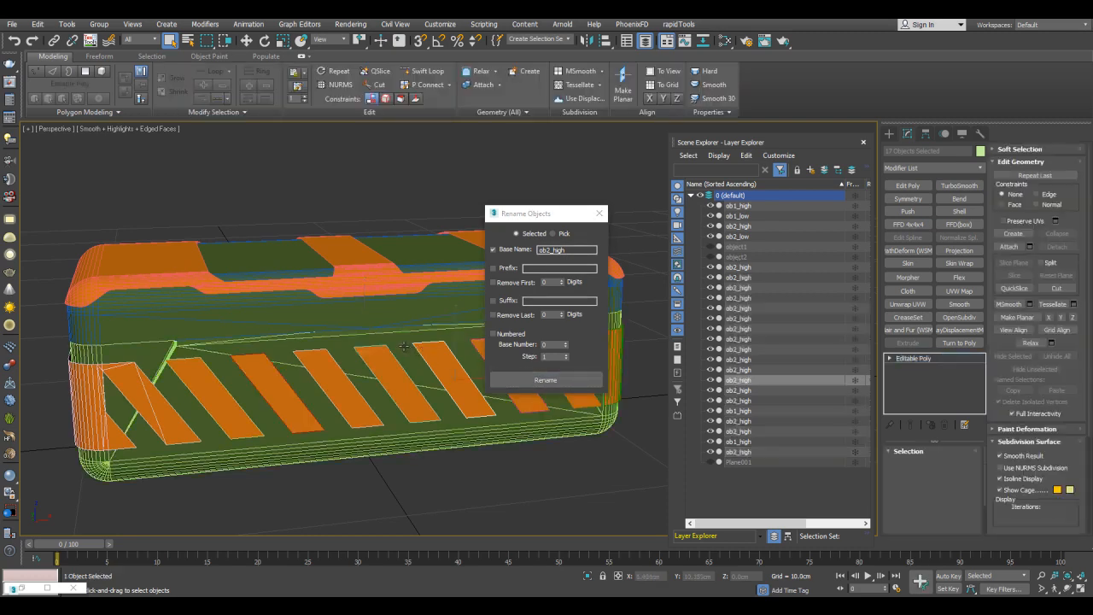
left_click(401, 354)
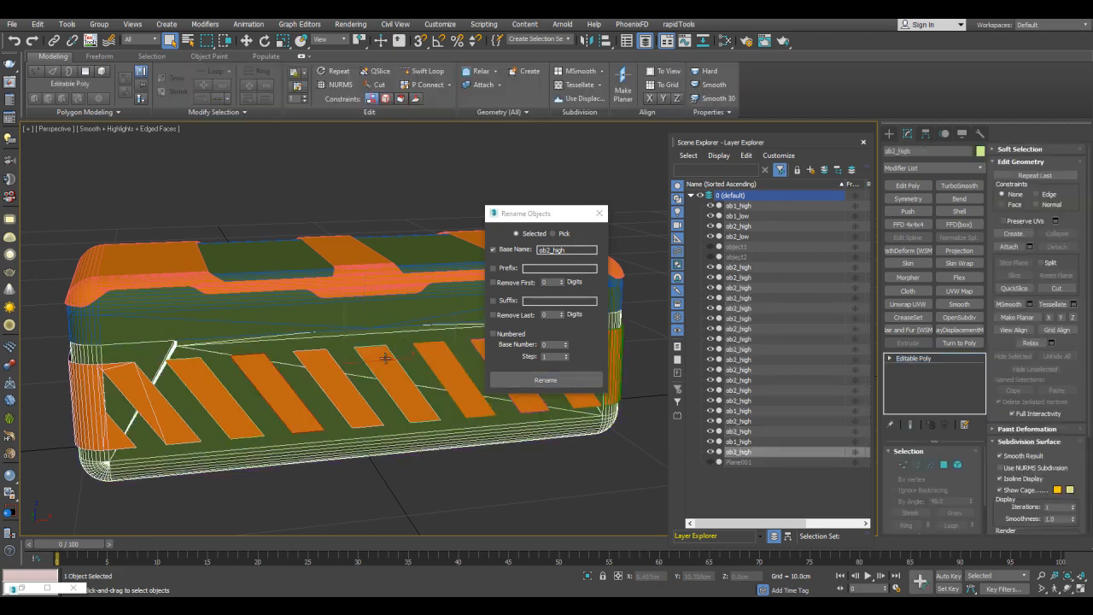
left_click(386, 358)
left_click(600, 214)
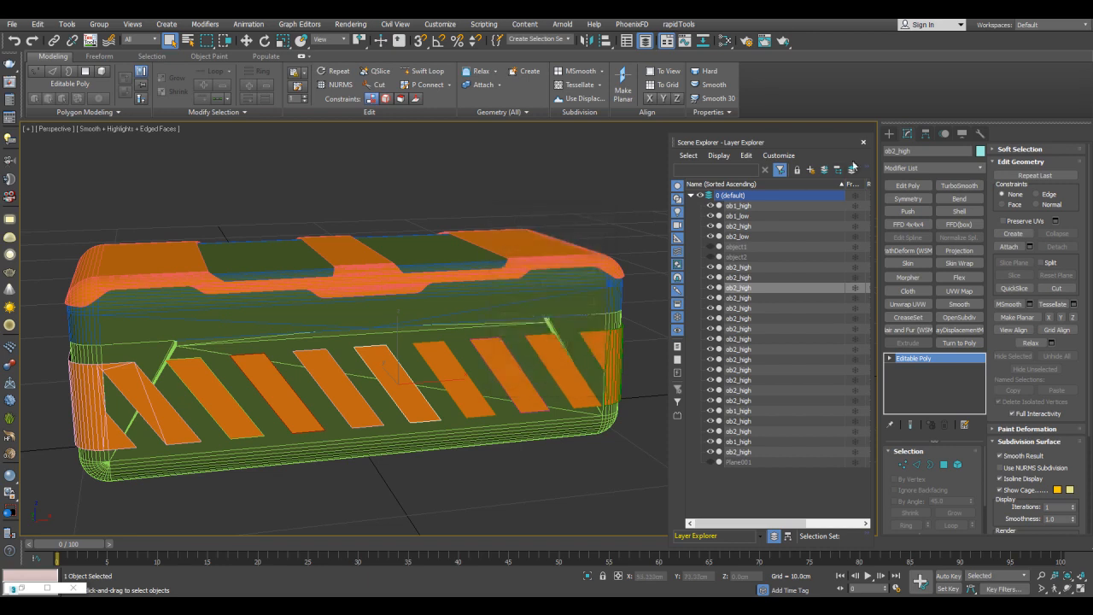
- Close the Layer Explorer and select all of the striped box's high-poly parts
left_click(863, 142)
left_click(718, 207)
scroll(674, 222, "down", 4)
left_click_drag(678, 175, 263, 437)
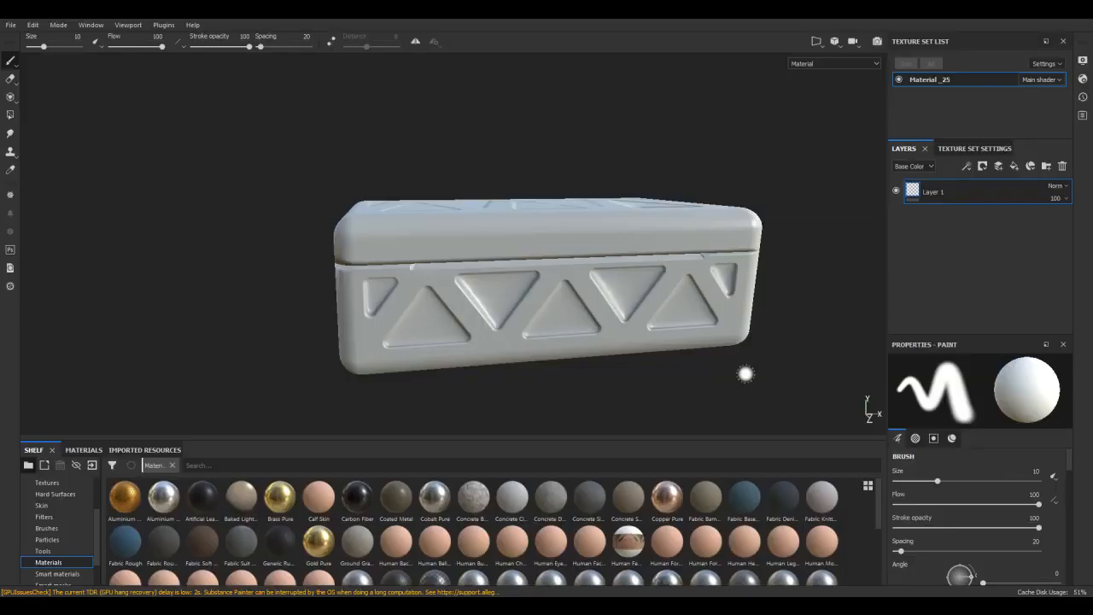
- In Substance Painter, limit the mesh map bake to the ID map and remove thing_high.FBX from the high definition meshes
left_click(965, 150)
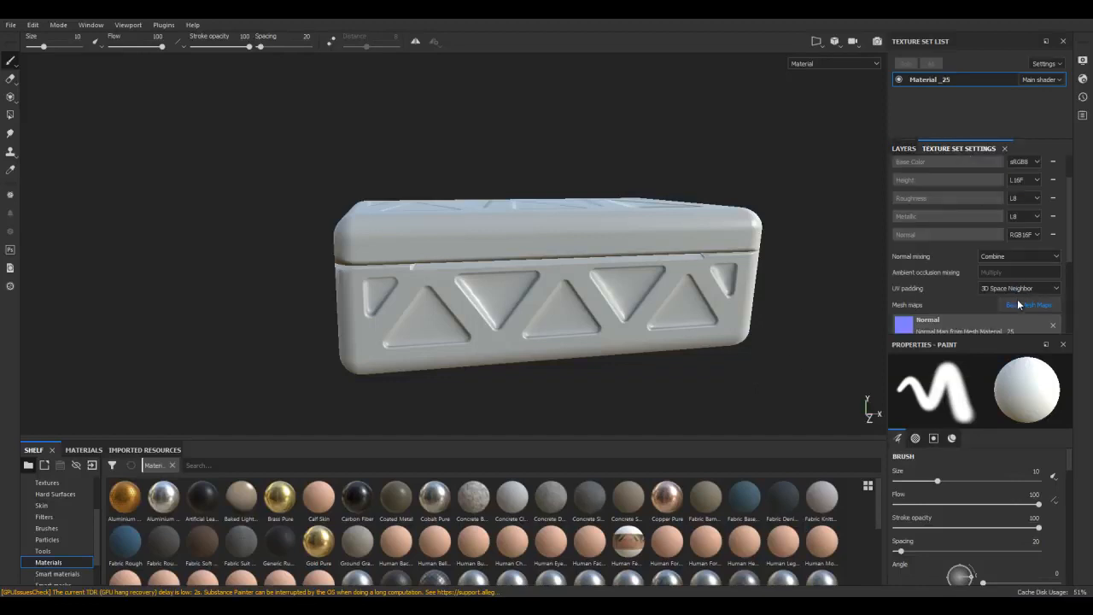
left_click(1017, 304)
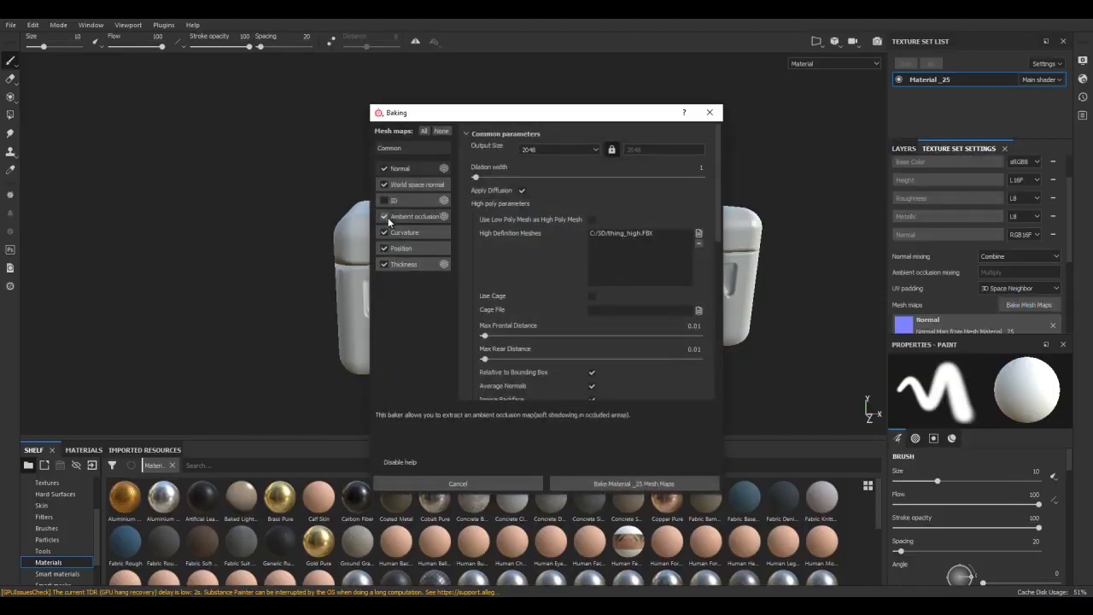
left_click(383, 185)
left_click(382, 170)
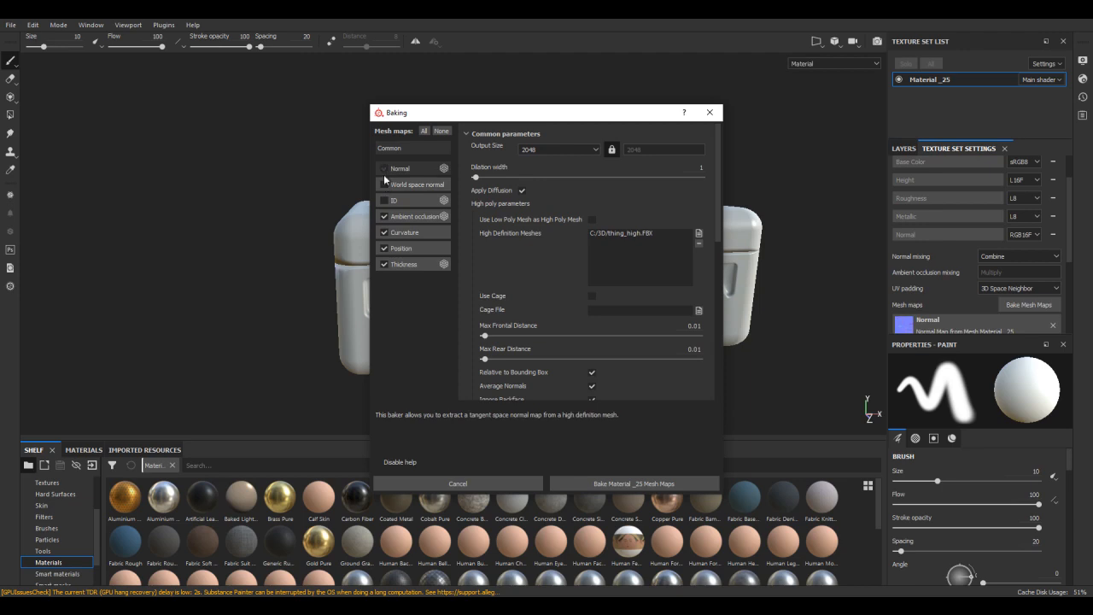
left_click(384, 216)
left_click(385, 233)
left_click(384, 248)
left_click(384, 263)
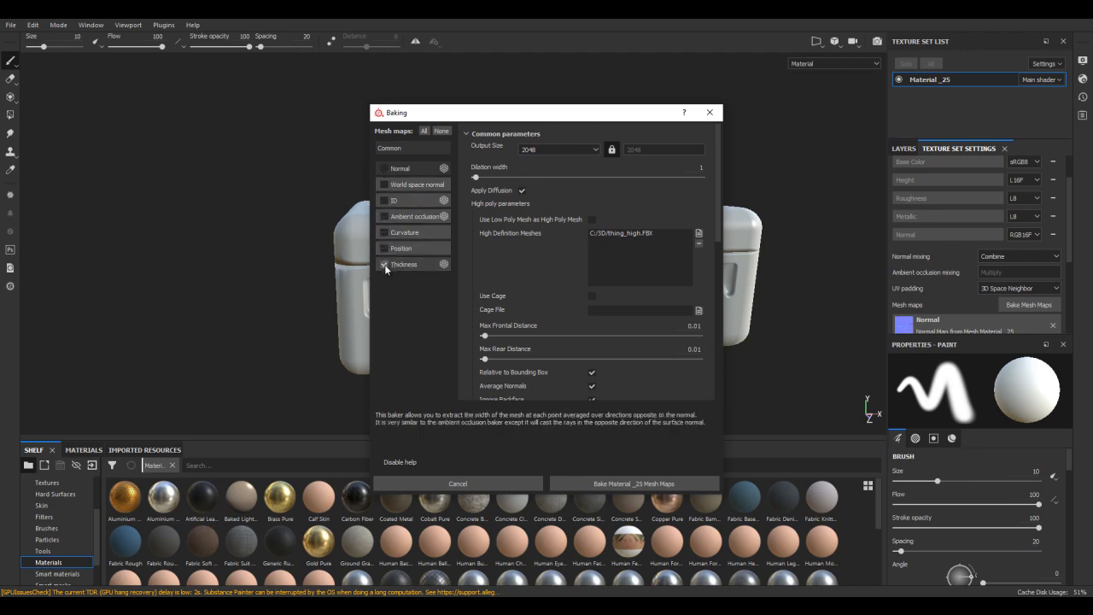
left_click(383, 200)
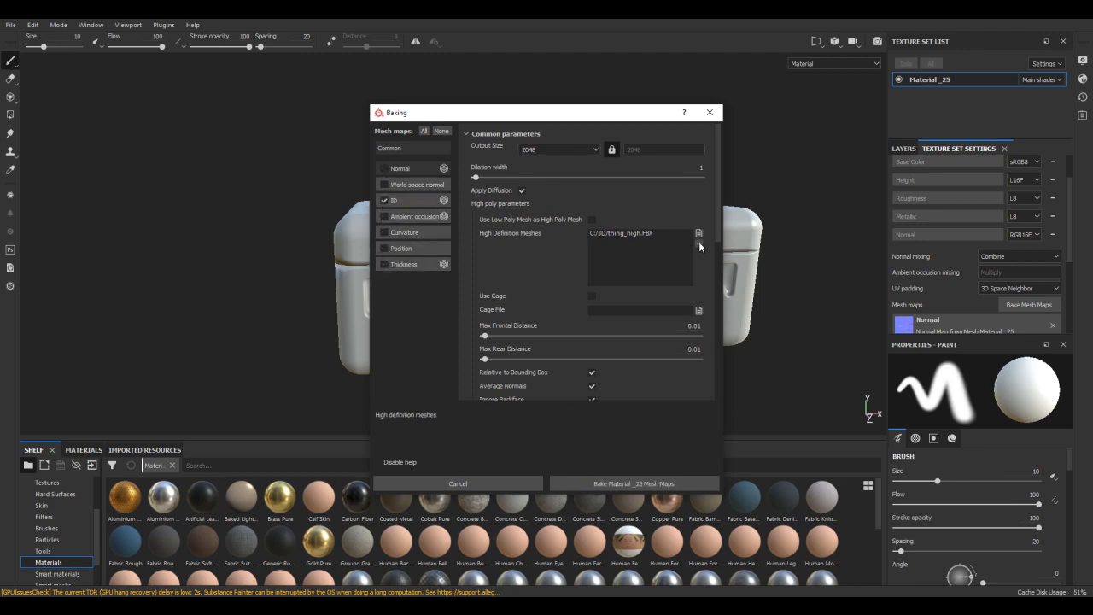
left_click(656, 233)
left_click(698, 244)
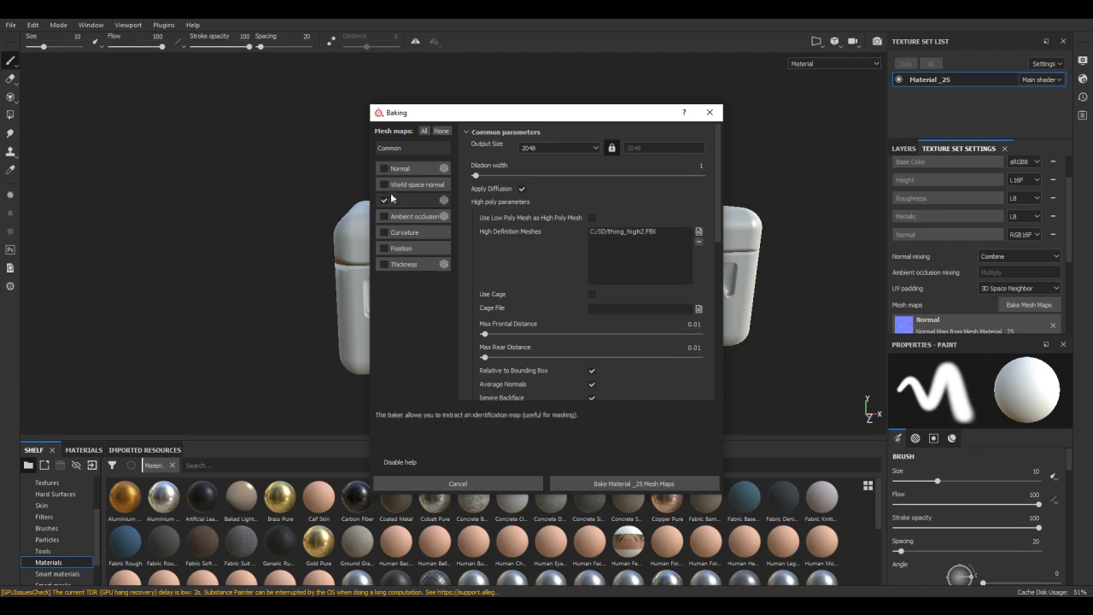
- Change the color source of the ID baker and bake the Material _25 mesh maps
left_click(401, 200)
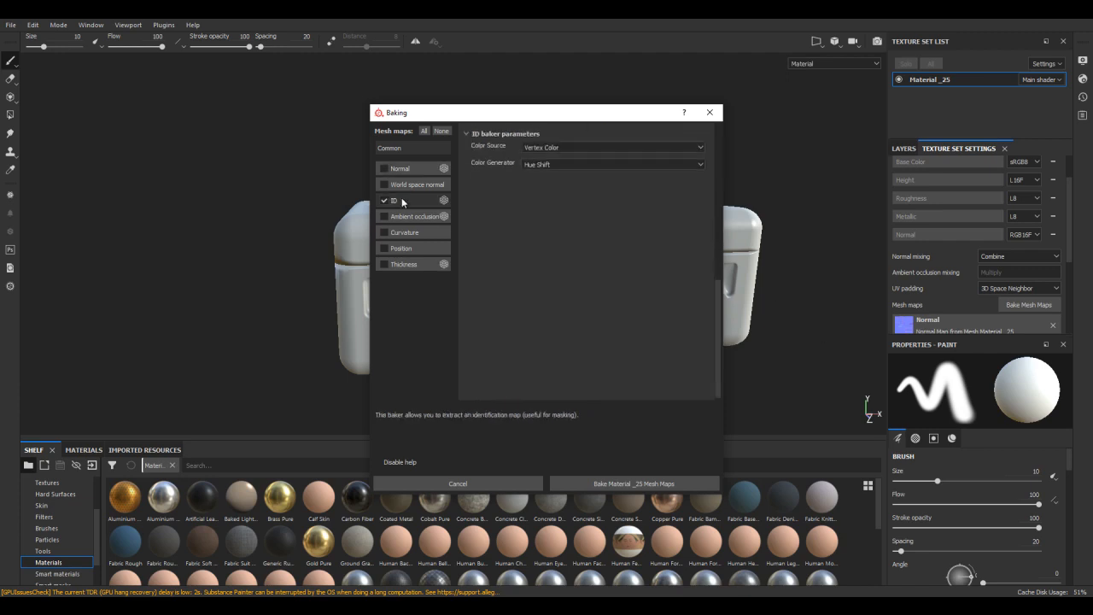
left_click(533, 145)
left_click(549, 161)
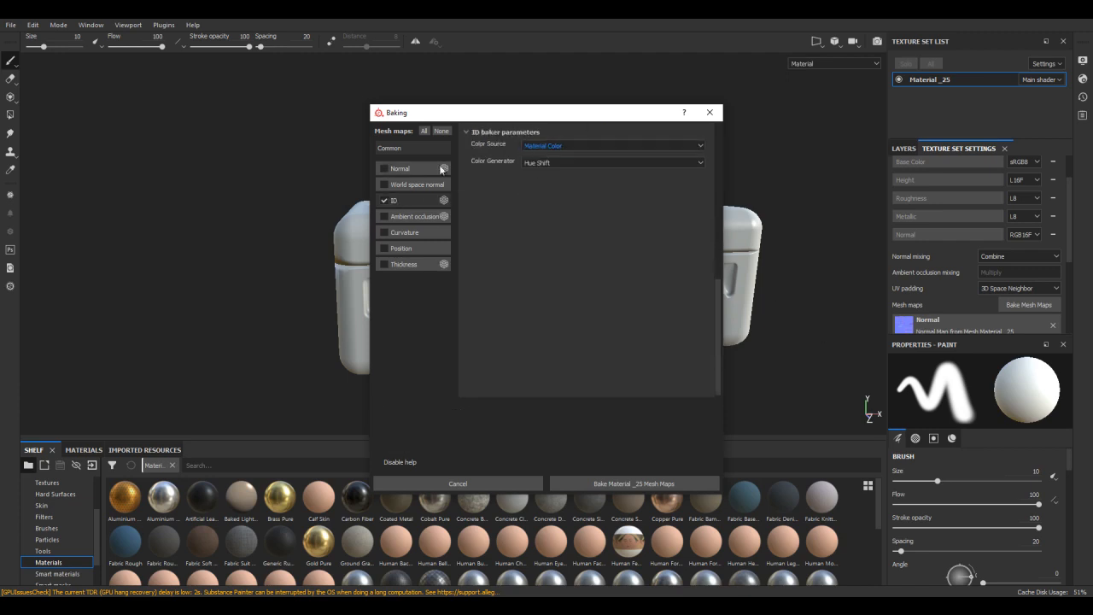
left_click(412, 150)
left_click(640, 481)
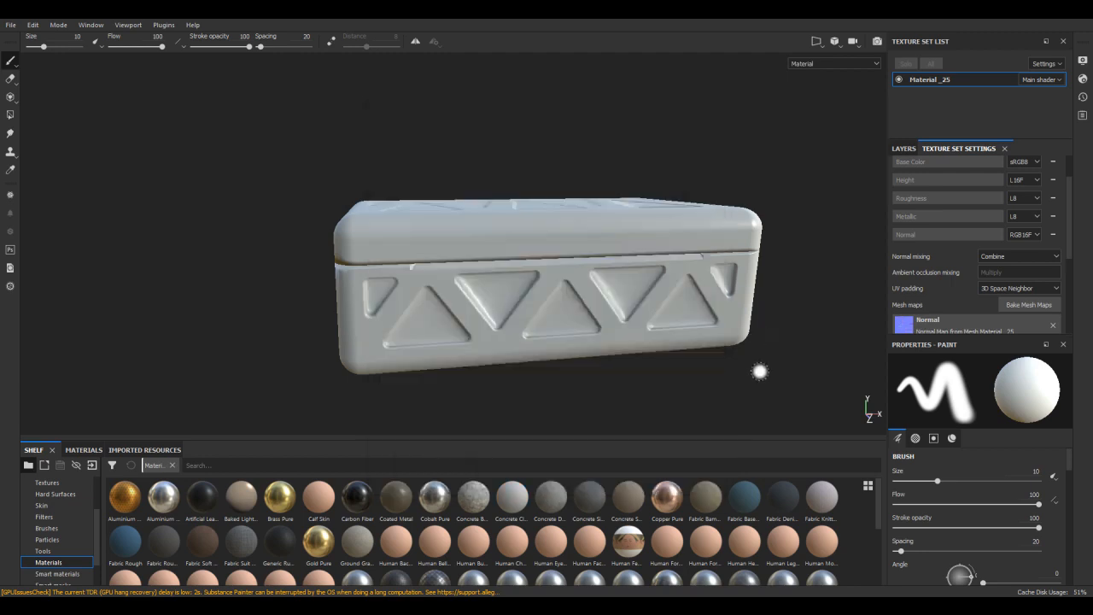
- Delete Layer 1 and add the Steel Painted smart material to the layer stack
left_click(903, 147)
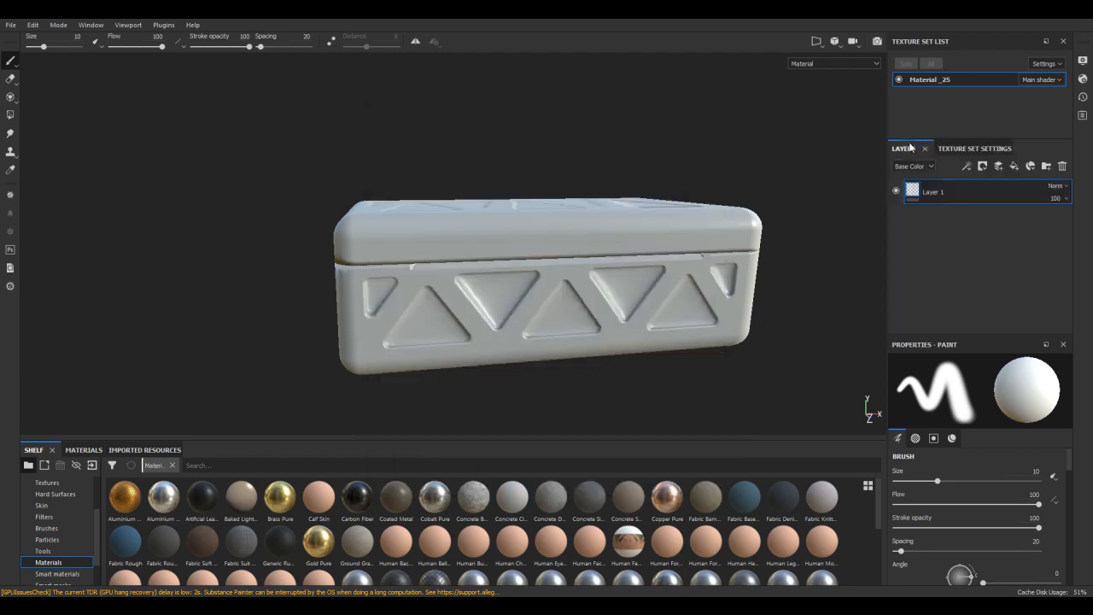
key("Delete")
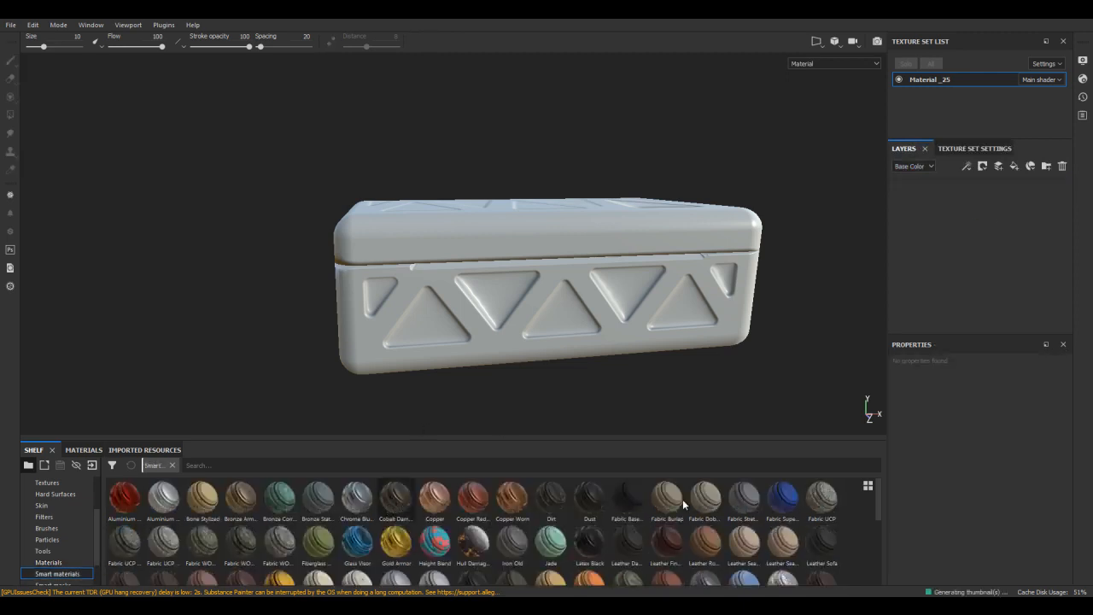
scroll(527, 506, "down", 3)
left_click_drag(433, 566, 913, 256)
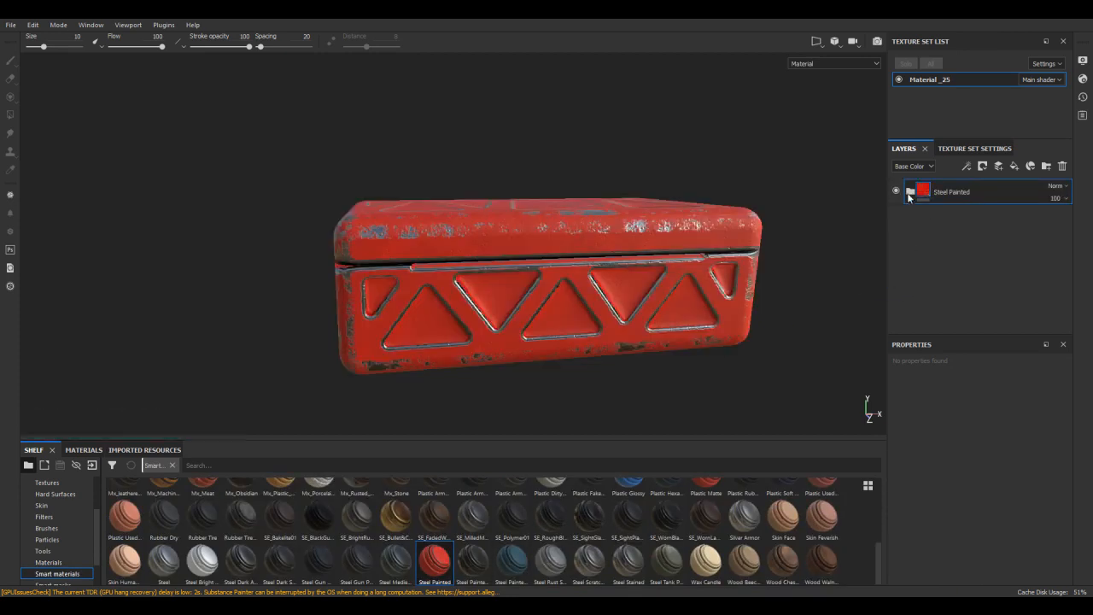
- Assign the Color Map from Mesh Material _25 as the base color of the Steel Painted group's Paint layer and inspect the box
left_click(909, 193)
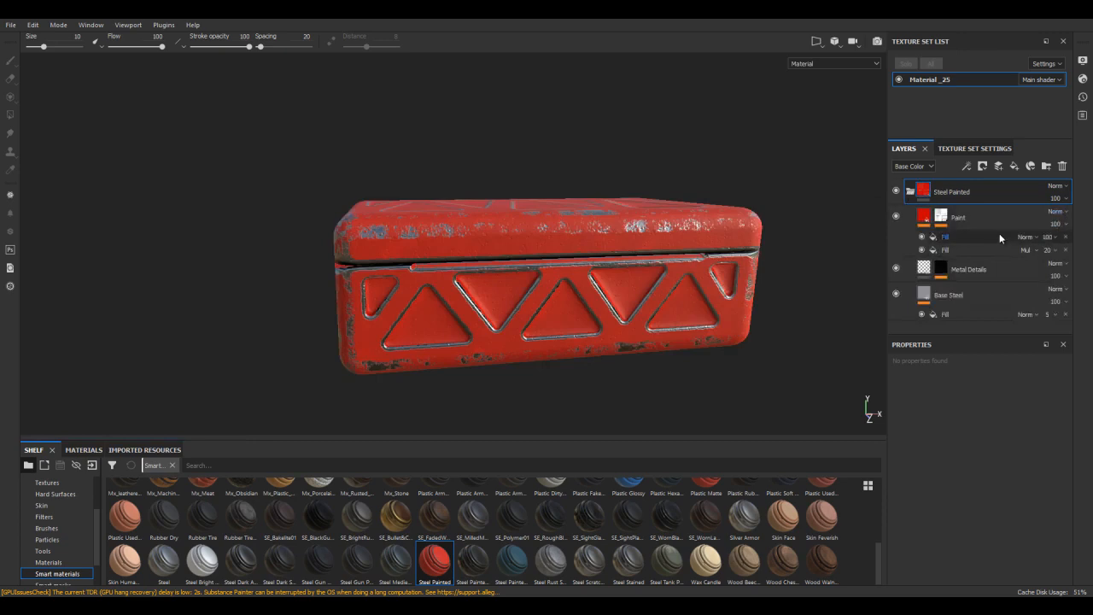
left_click(966, 295)
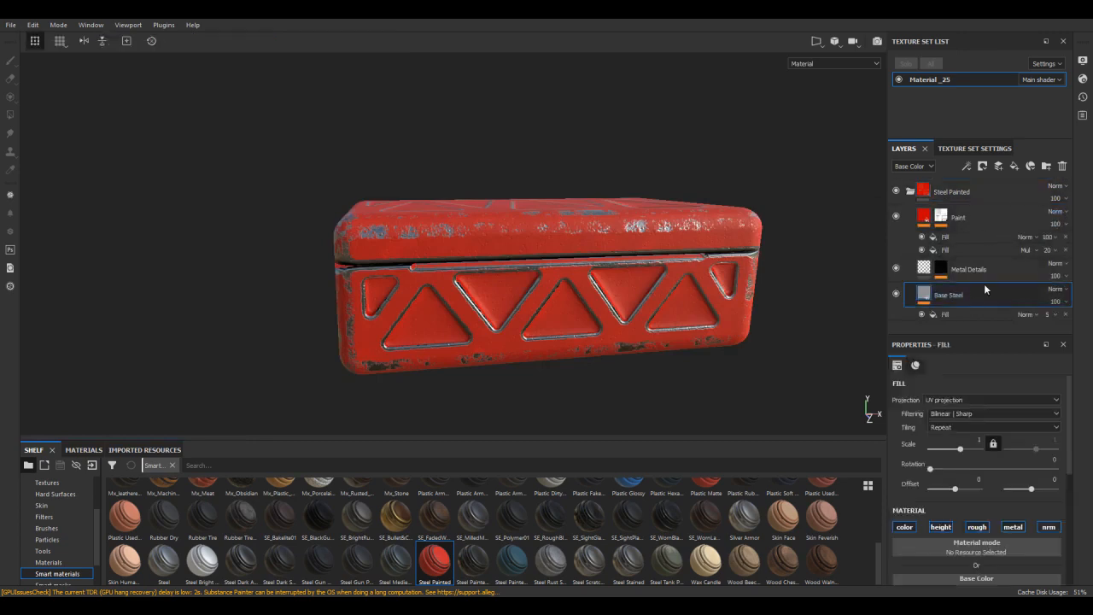
left_click(954, 219)
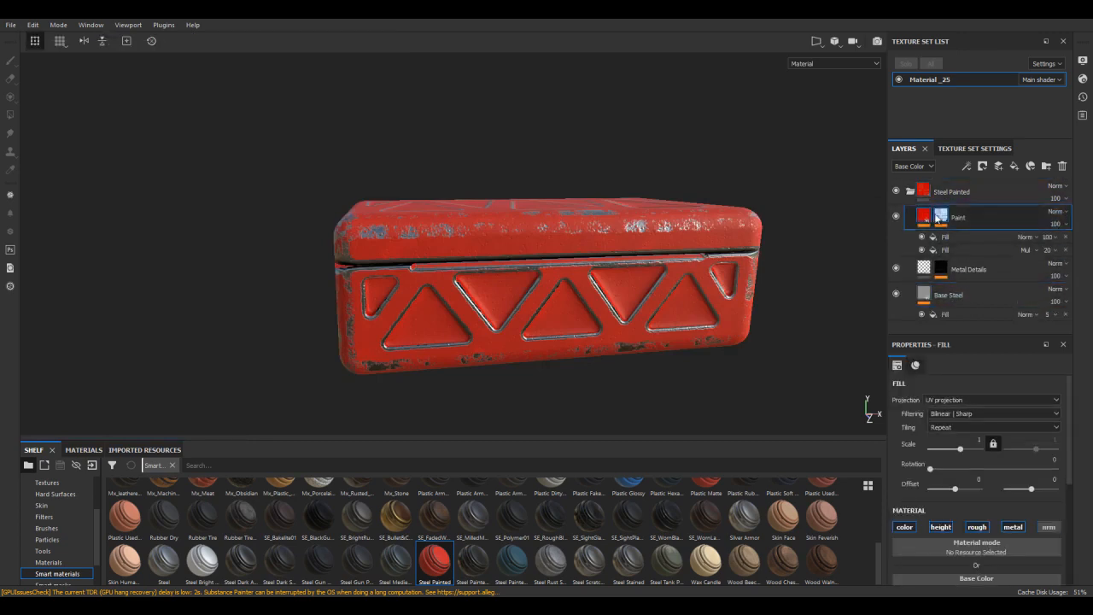
scroll(962, 431, "down", 2)
scroll(962, 429, "down", 1)
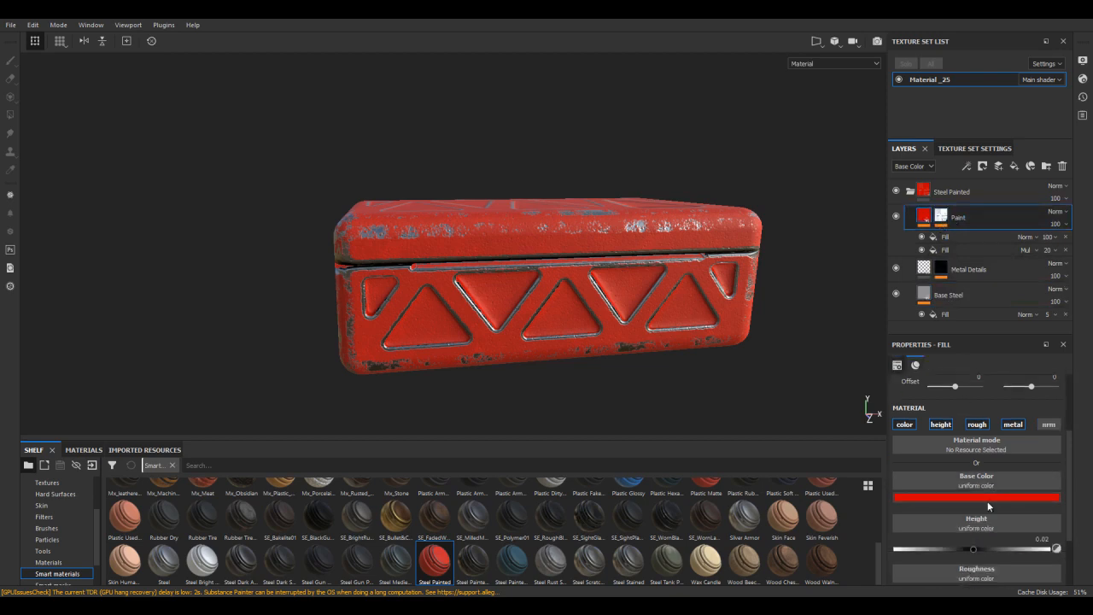
scroll(70, 526, "up", 3)
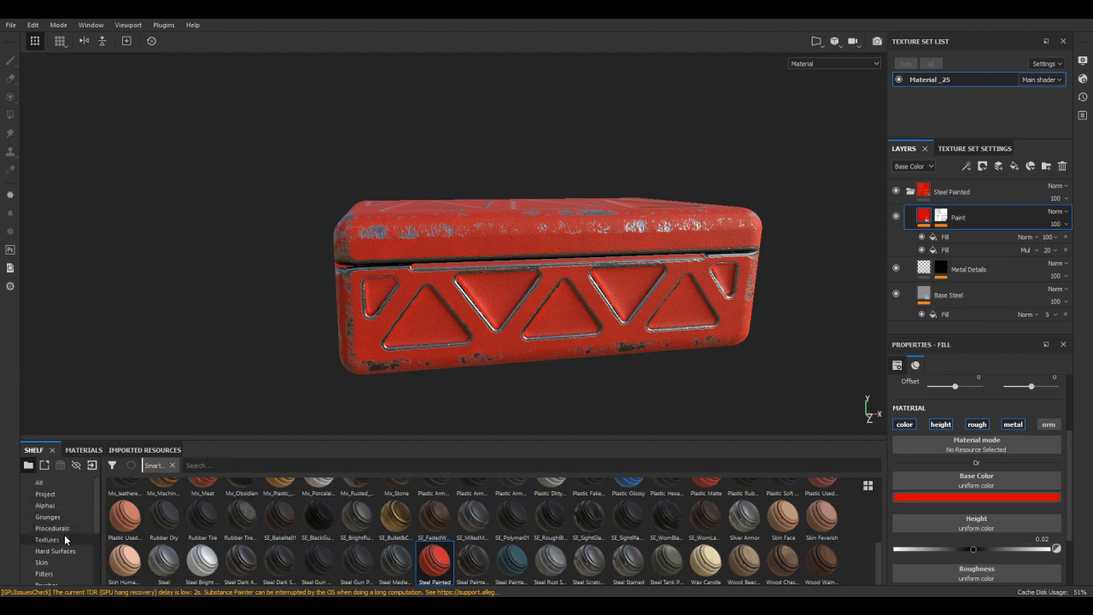
left_click(65, 495)
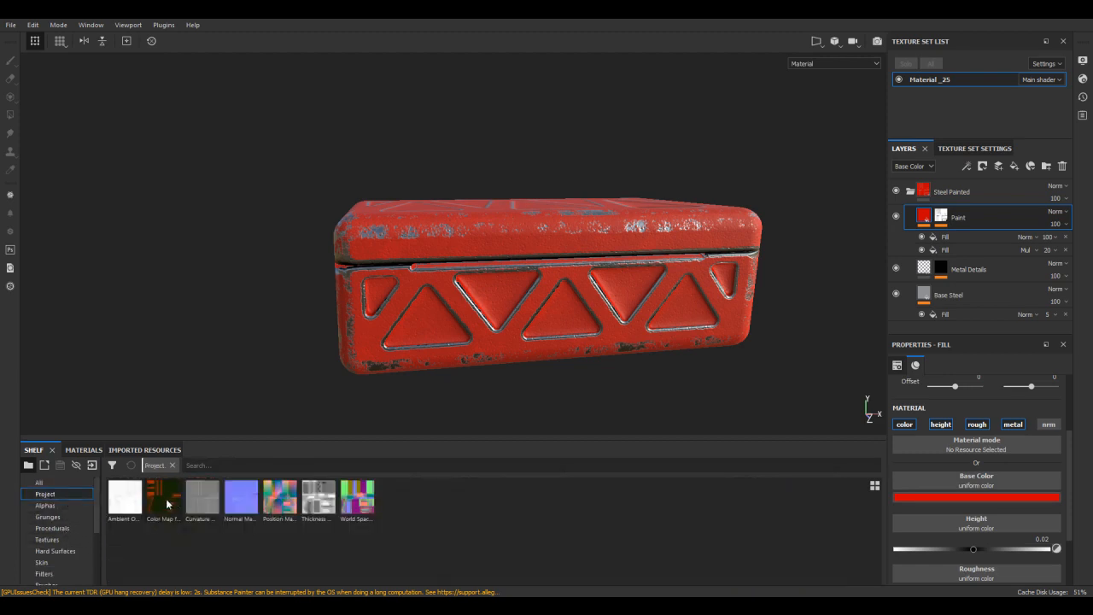
mouse_move(162, 501)
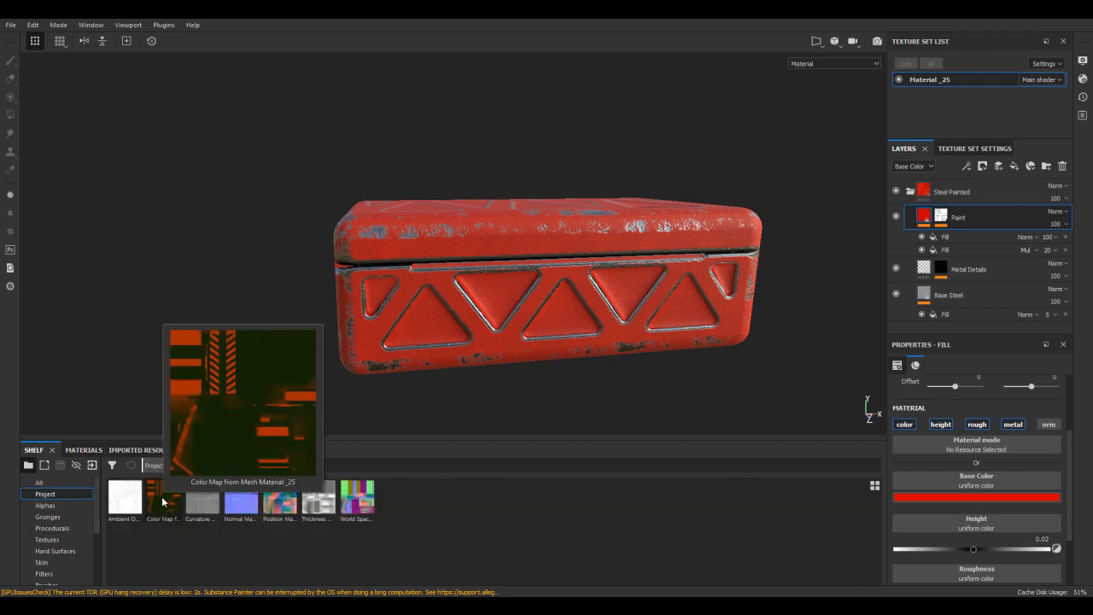
left_click_drag(162, 505, 944, 486)
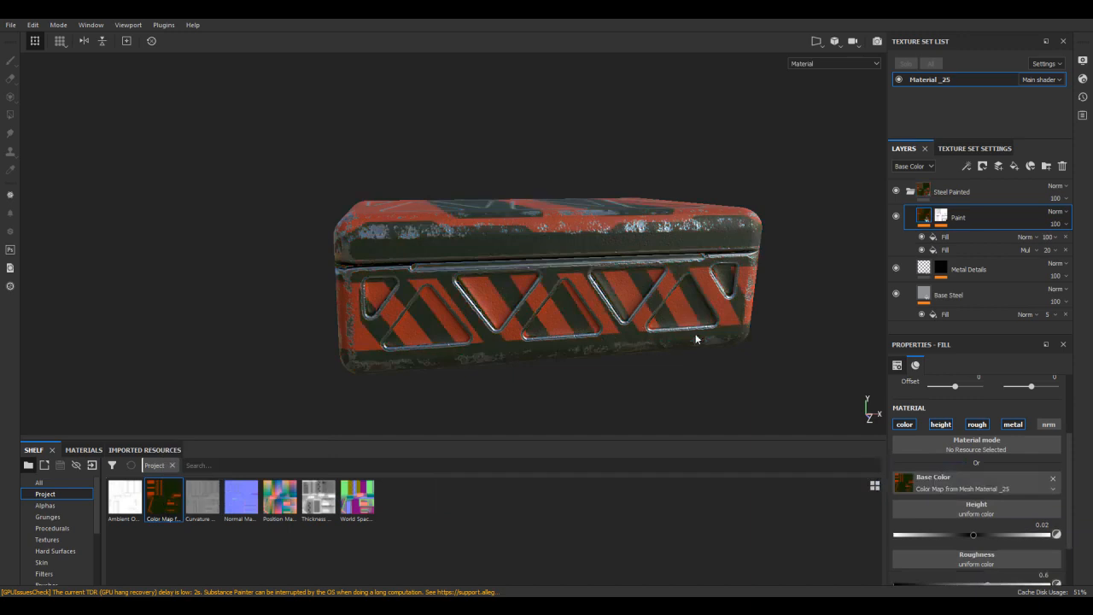
left_click_drag(722, 339, 708, 271, "alt")
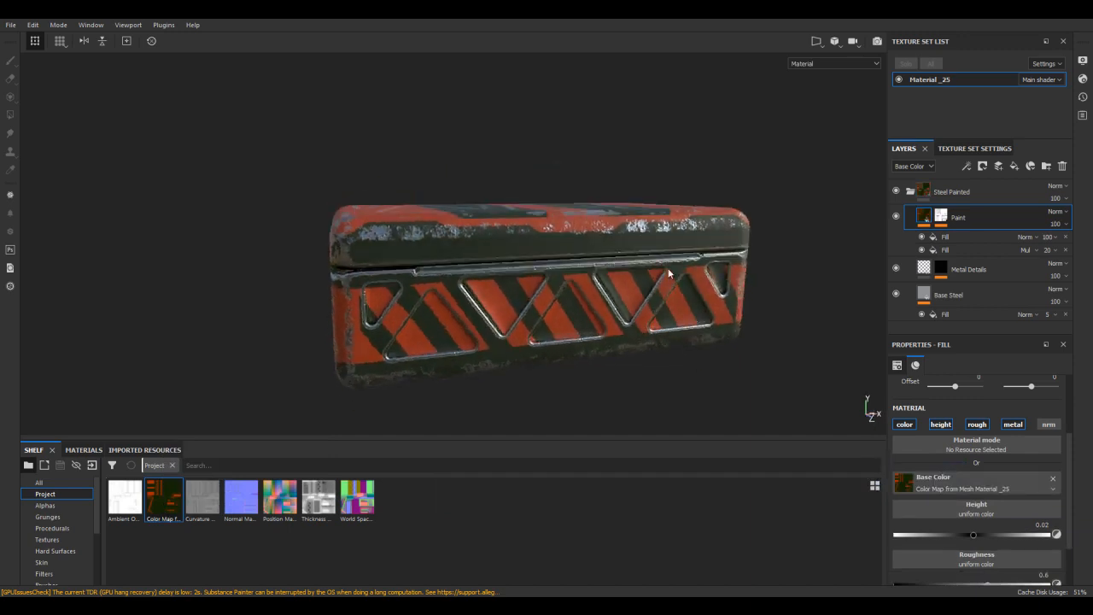
left_click_drag(477, 278, 575, 304, "alt")
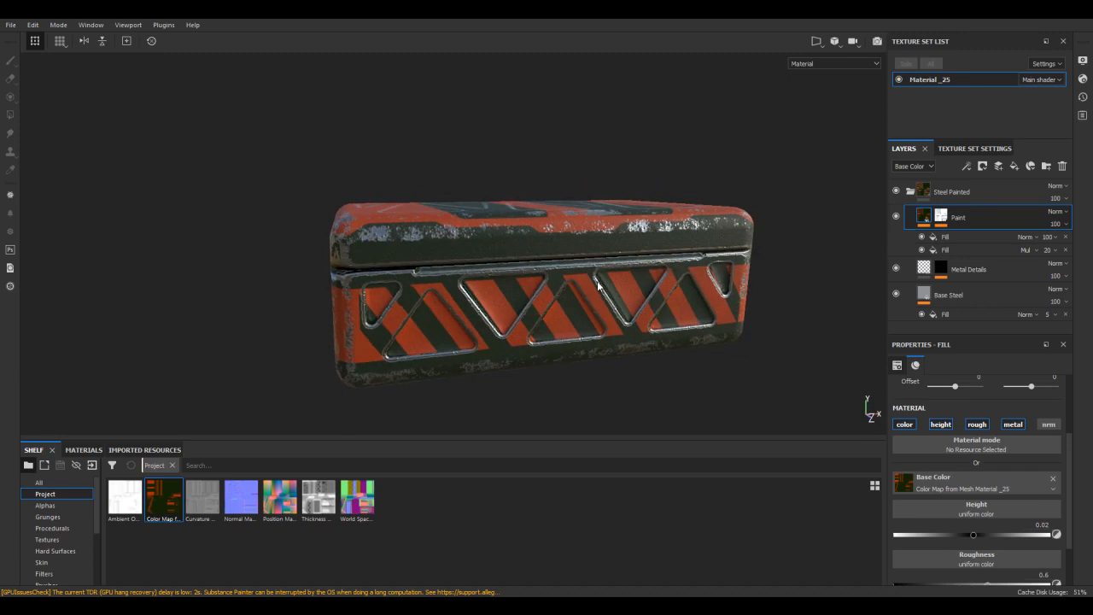
left_click_drag(572, 261, 693, 277, "alt")
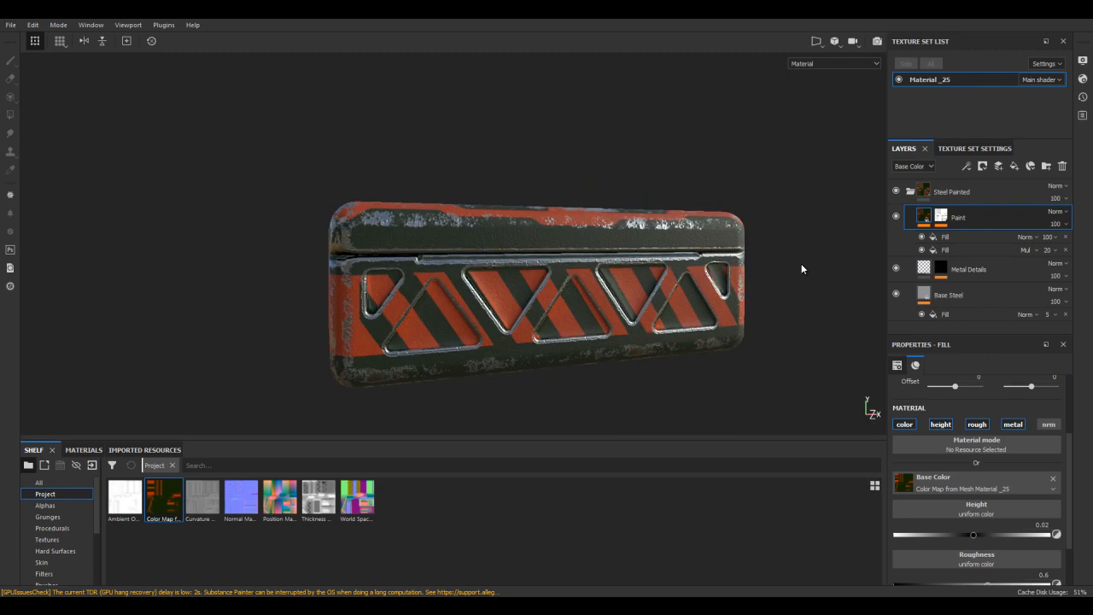
left_click_drag(801, 292, 800, 318, "alt")
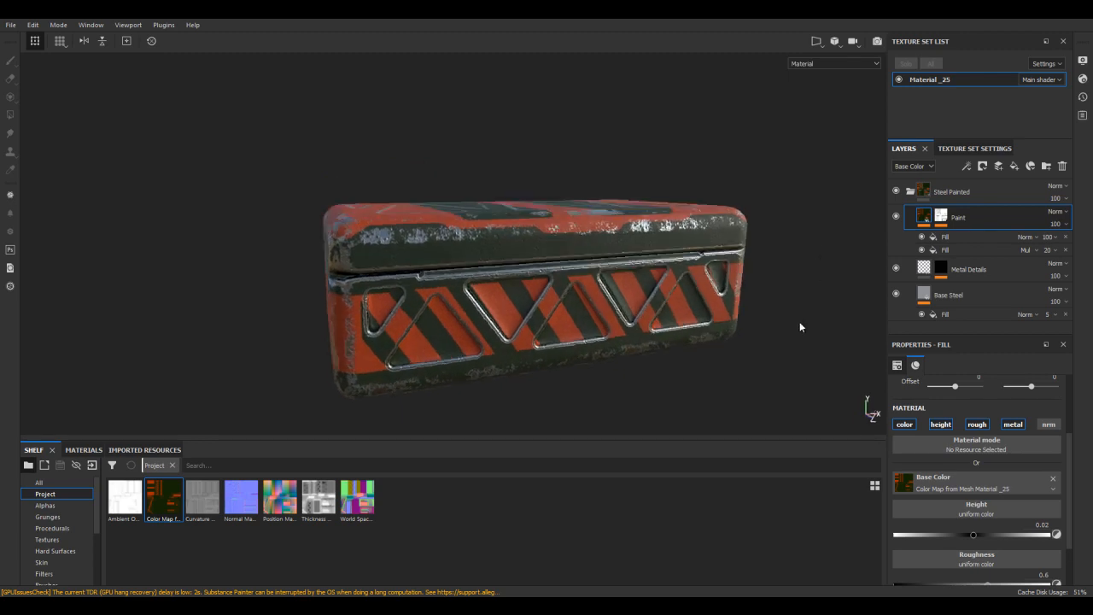